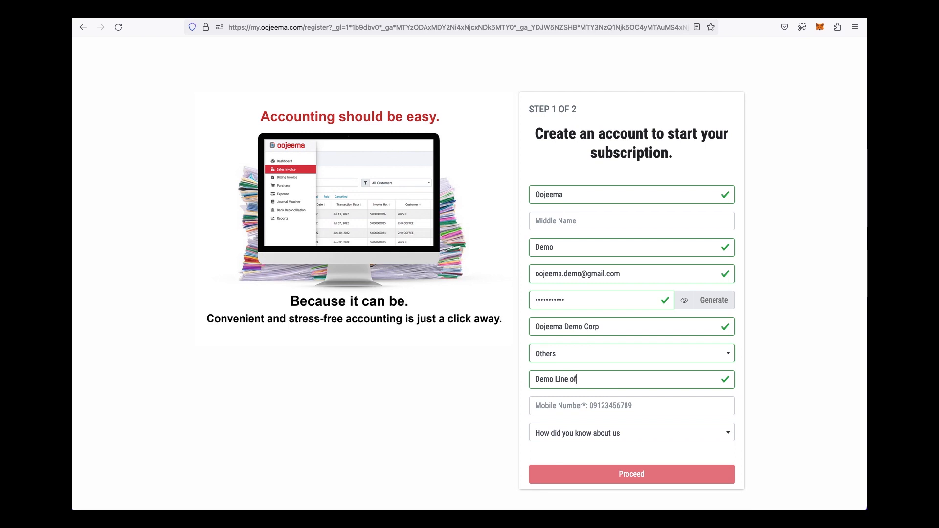
# - Enter the line of business and a mobile number, and choose Google Search as the referral source
pyautogui.write('Business')
pyautogui.press('Tab')
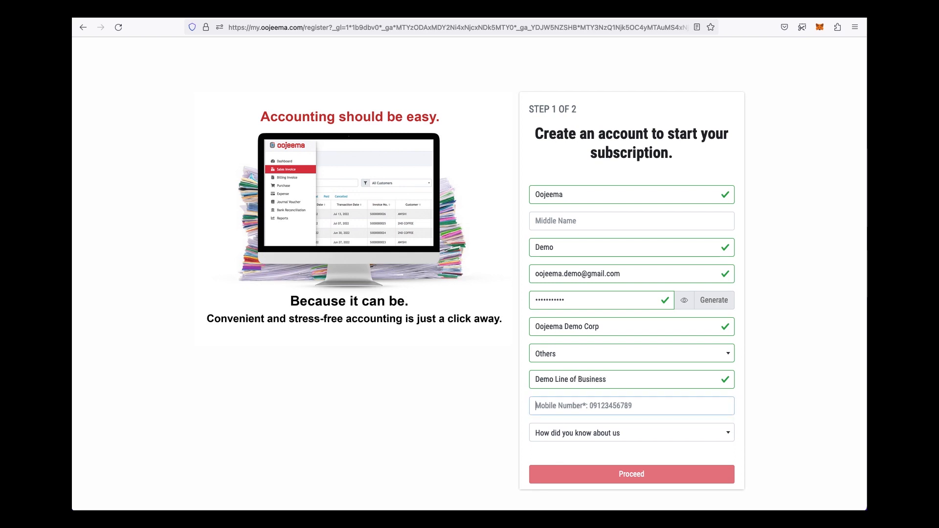
pyautogui.write('09171234567')
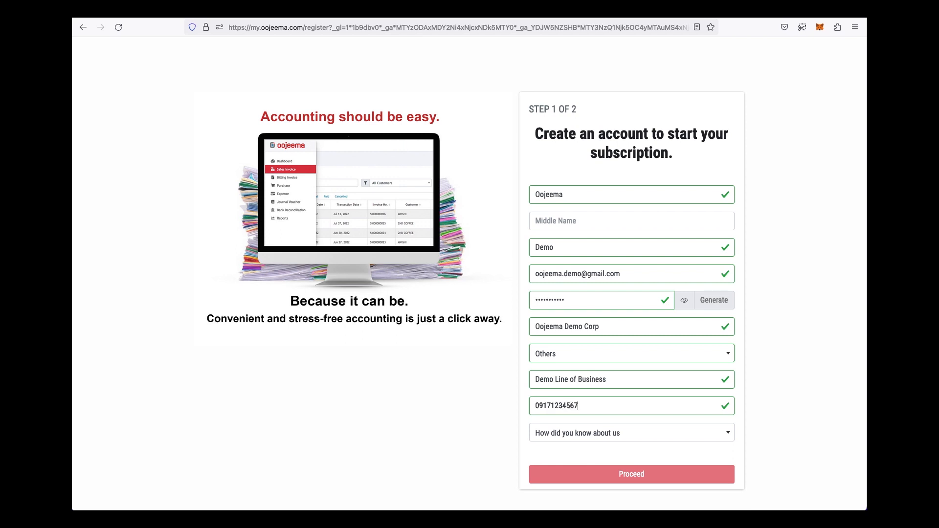
pyautogui.click(631, 431)
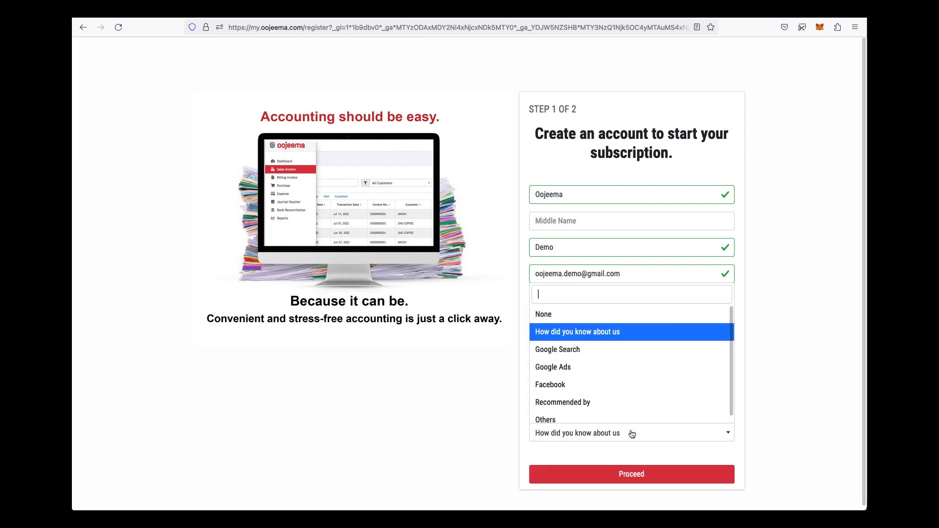
pyautogui.click(621, 353)
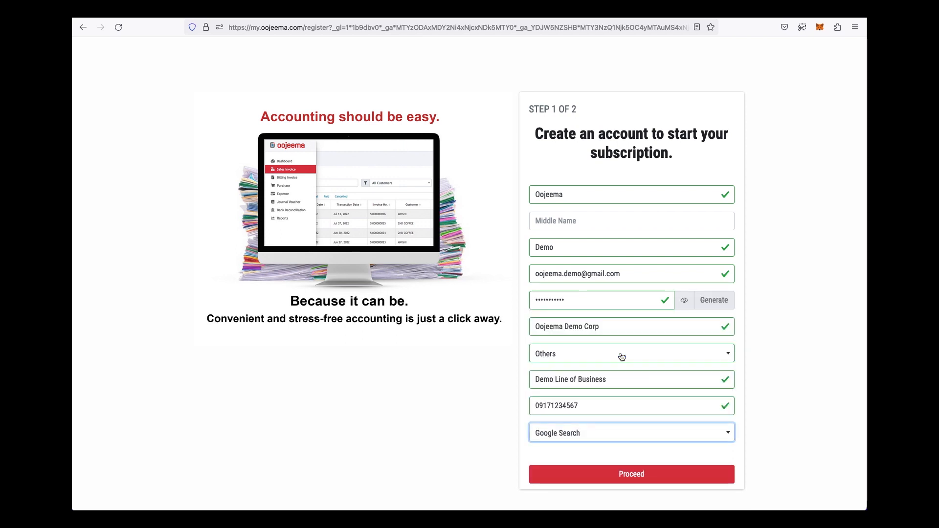
# - Proceed with the registration and accept the Terms of Use and Privacy Policy
pyautogui.click(630, 474)
pyautogui.scroll(-10, 562, 135)
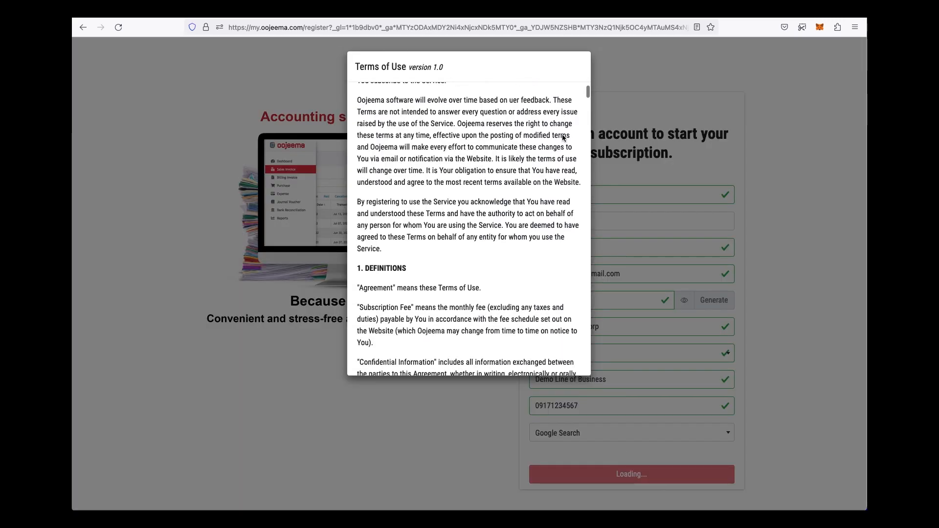
pyautogui.moveTo(587, 113); pyautogui.dragTo(591, 381)
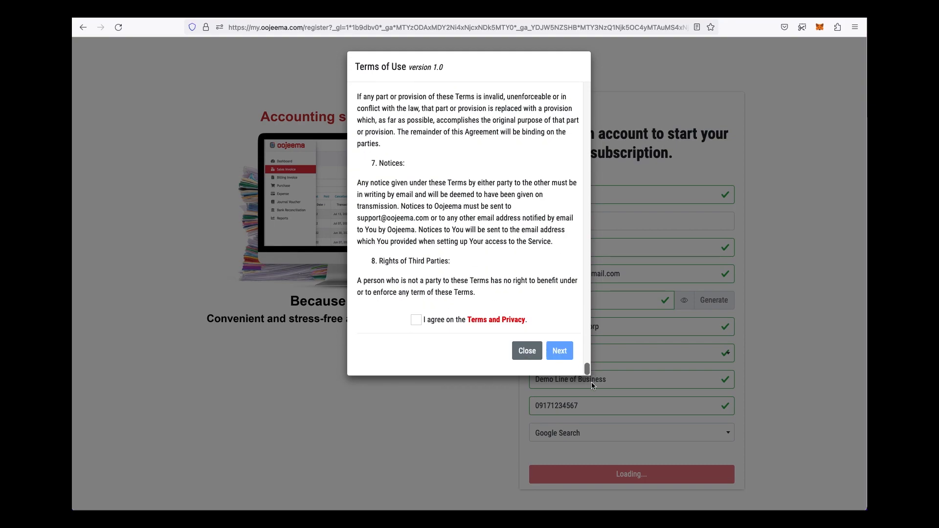
pyautogui.click(416, 321)
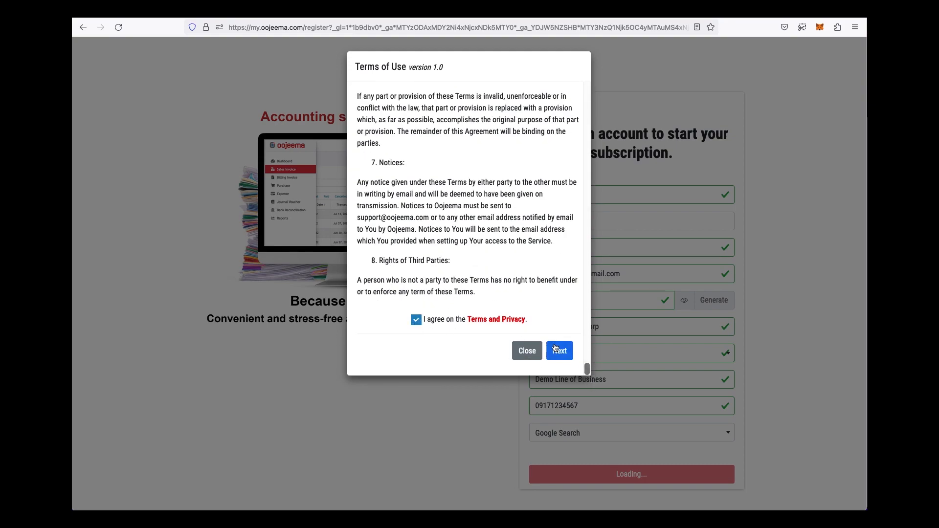
pyautogui.click(561, 351)
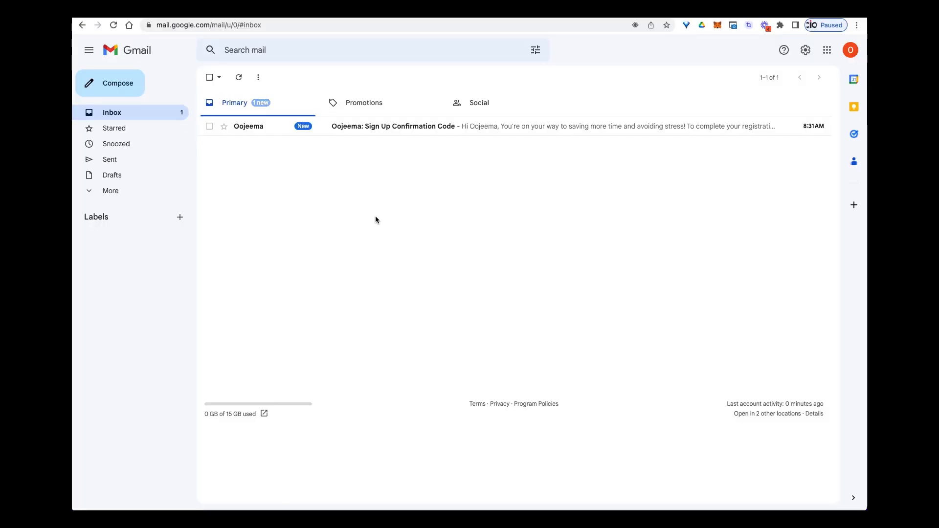
# - Open the Oojeema Sign Up Confirmation Code email and select the code in it
pyautogui.click(408, 135)
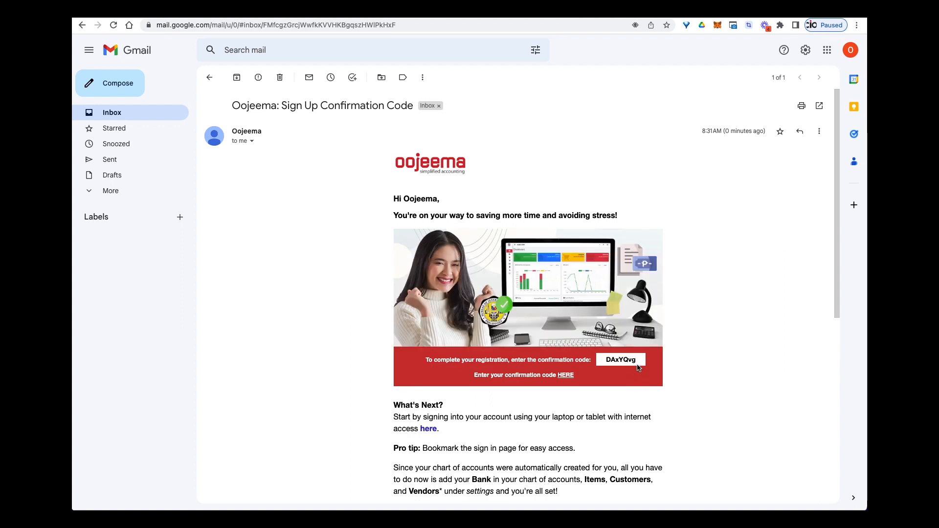
pyautogui.moveTo(638, 361); pyautogui.dragTo(607, 360)
pyautogui.press('super+c')
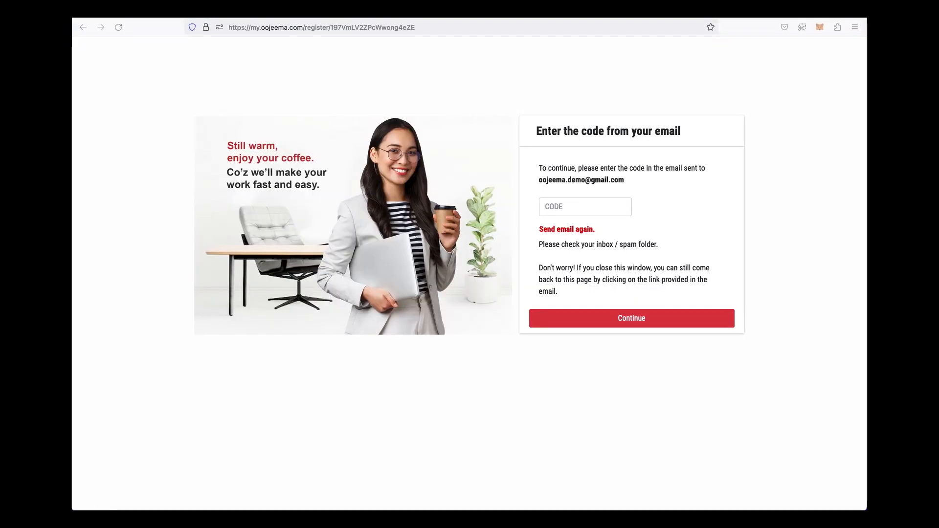
# - Paste the emailed confirmation code, continue, and proceed to the Oojeema sign-in page
pyautogui.click(588, 207)
pyautogui.press('super+v')
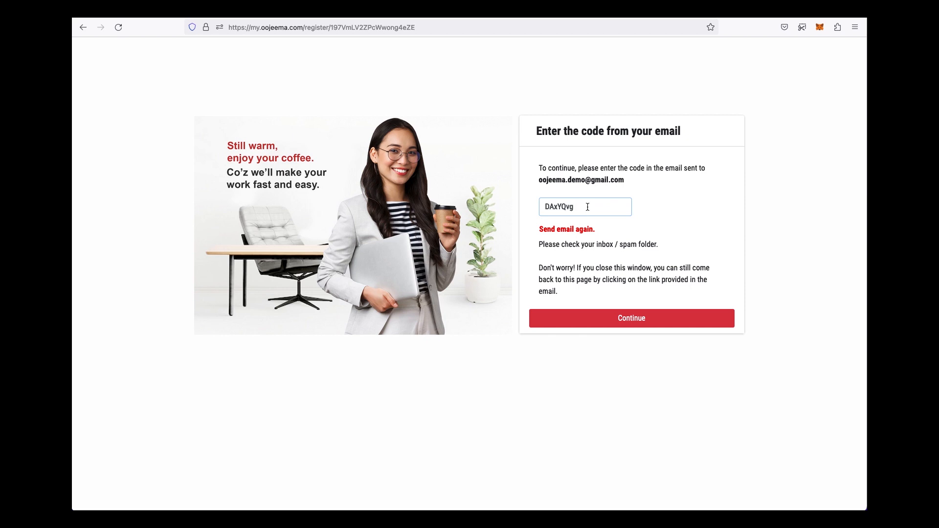
pyautogui.click(631, 319)
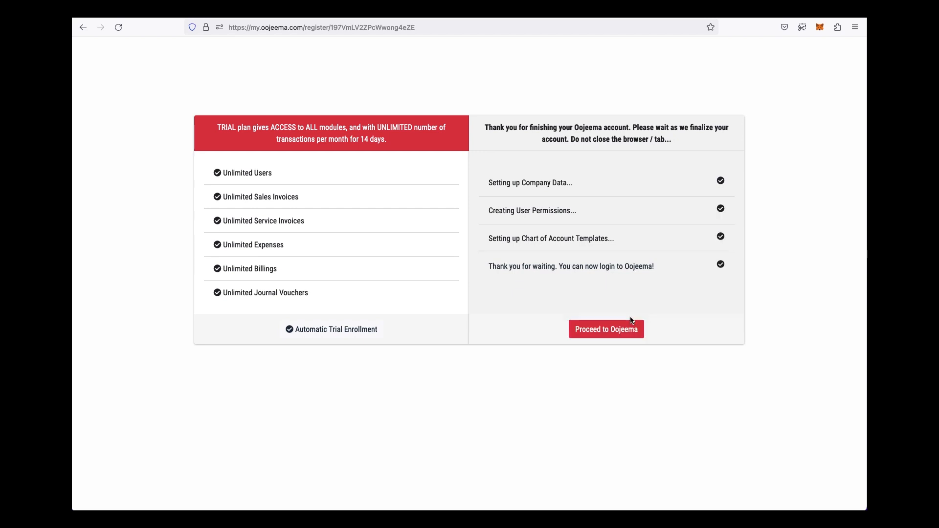
pyautogui.click(610, 333)
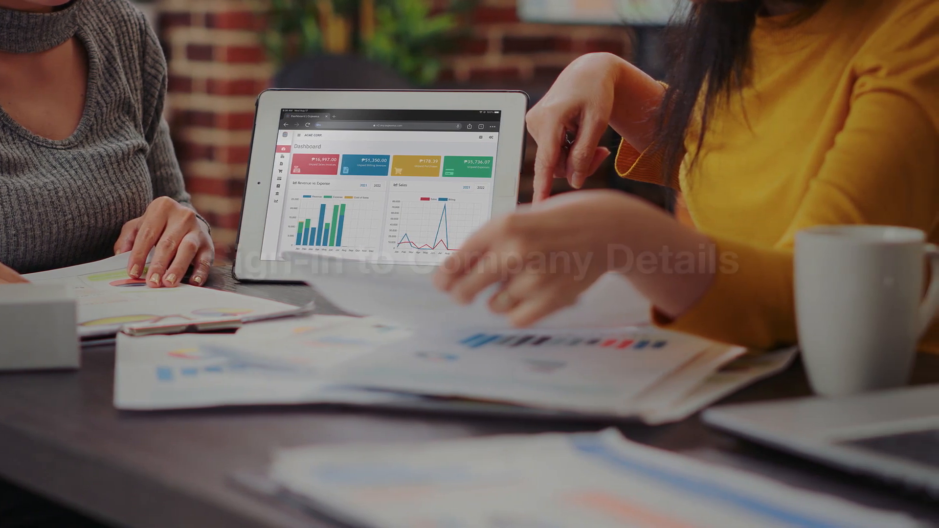
# - Sign in with the saved account email from autofill and the account password
pyautogui.write('oojee')
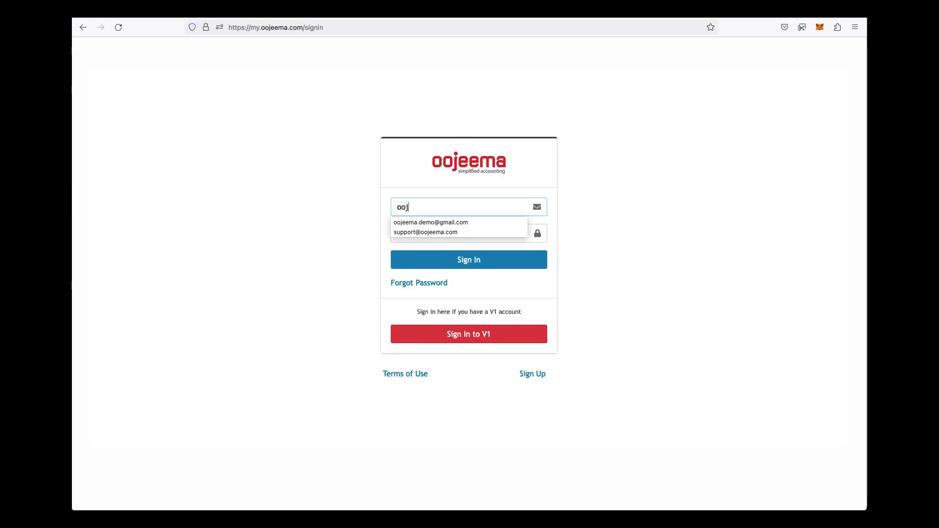
pyautogui.press('Down')
pyautogui.press('Return')
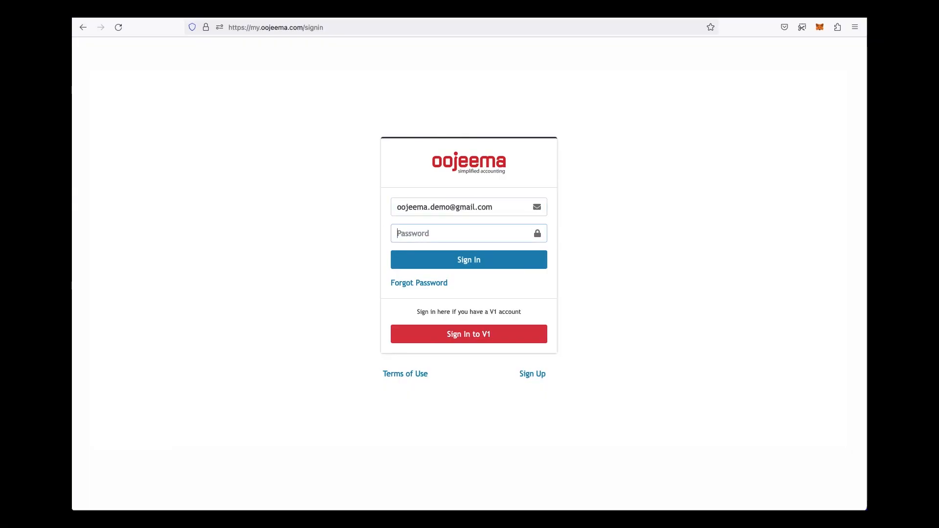
pyautogui.write('•••••••••••')
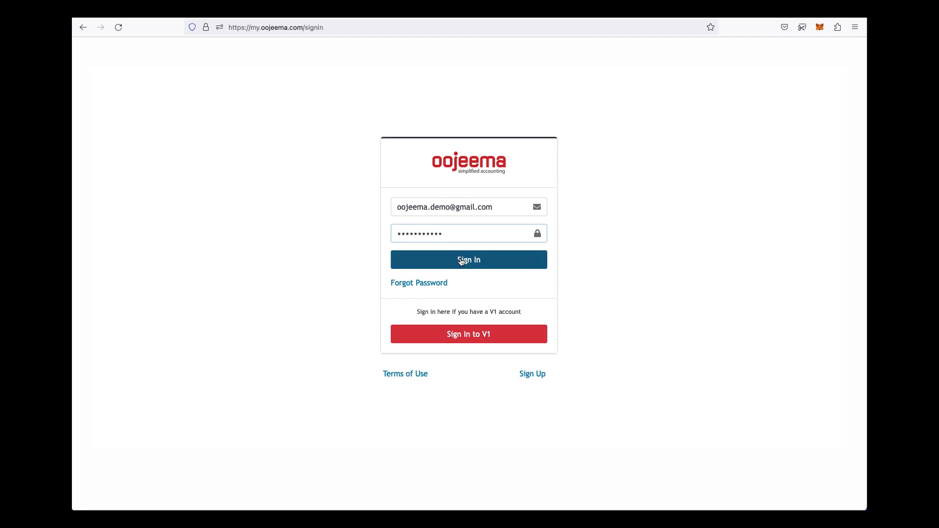
pyautogui.click(461, 262)
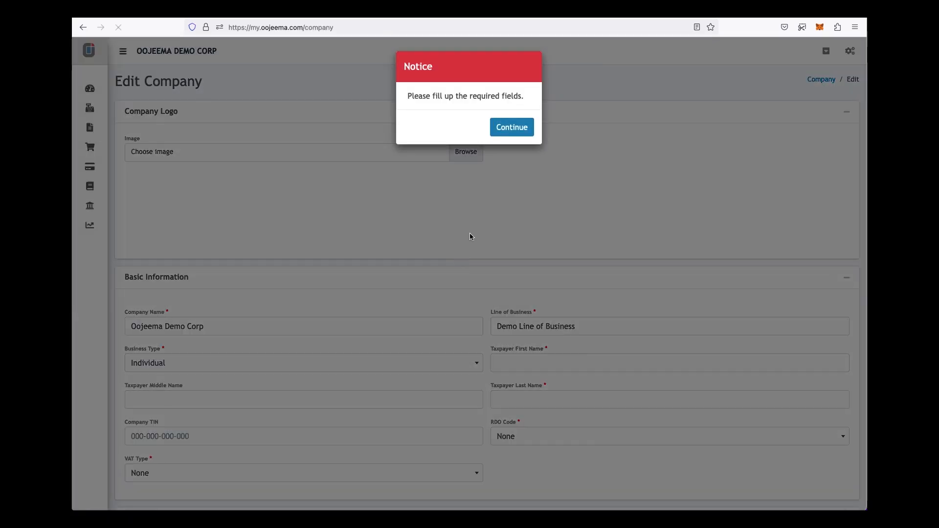
# - Dismiss the notice and fill in the taxpayer's first, middle and last names
pyautogui.click(518, 129)
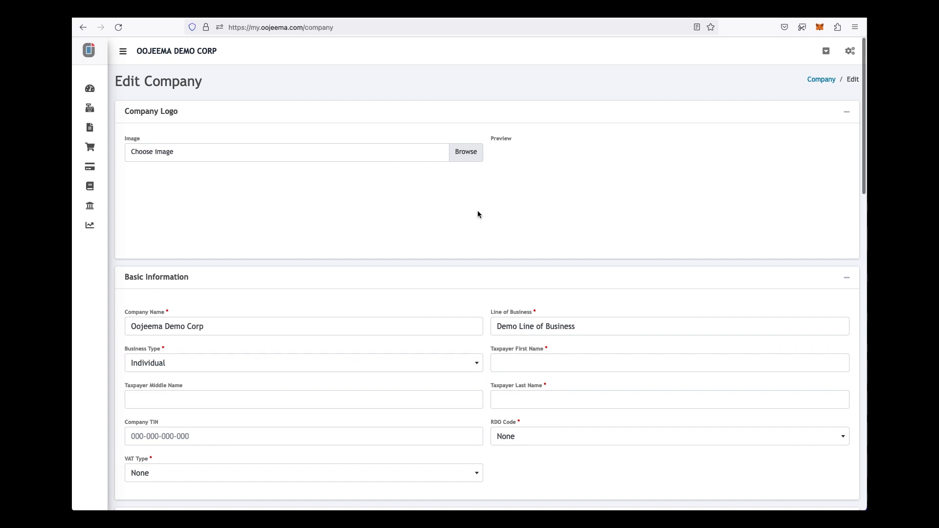
pyautogui.scroll(-4, 444, 249)
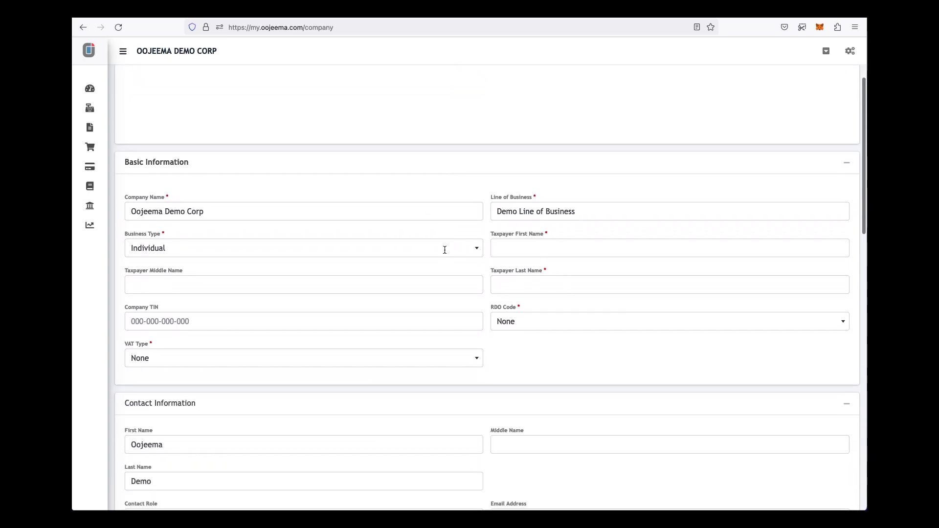
pyautogui.click(531, 249)
pyautogui.write('Oojeema')
pyautogui.press('Tab')
pyautogui.write('Demo')
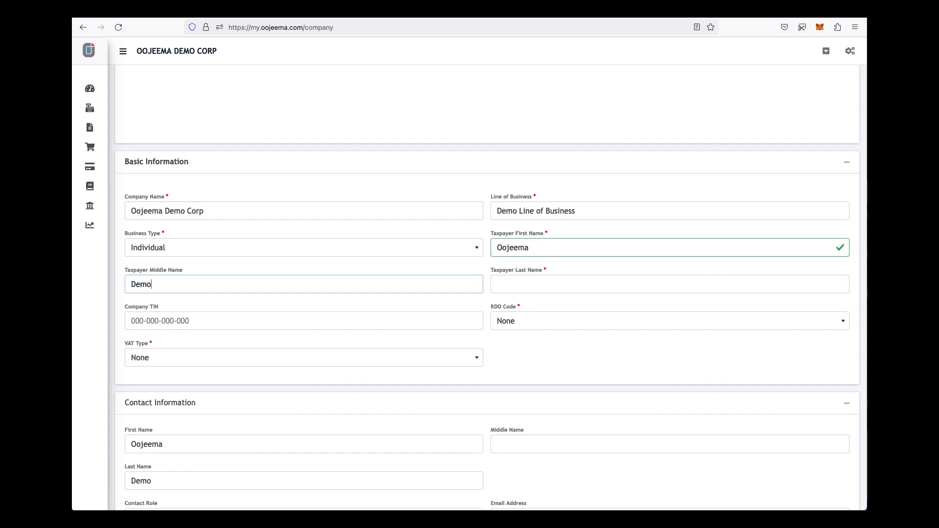
pyautogui.press('Tab')
pyautogui.write('Dem')
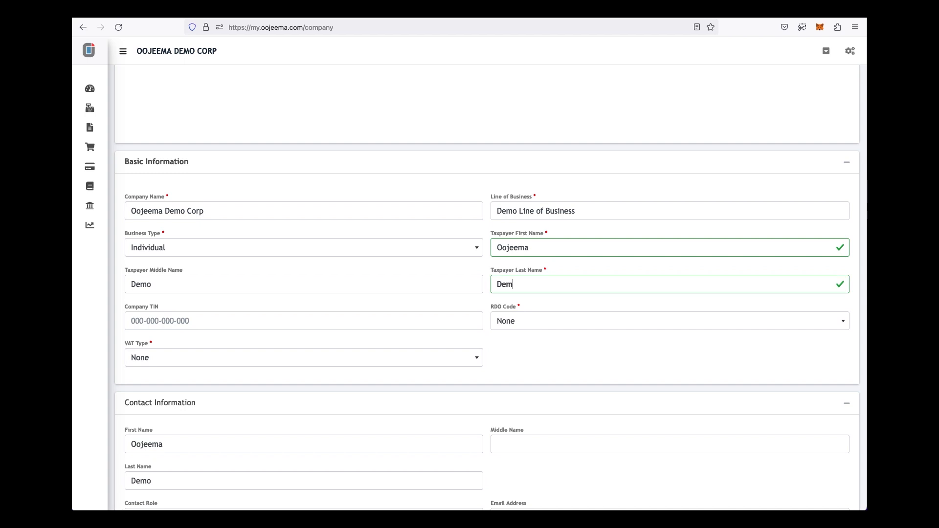
# - Set RDO Code to 50 - South Makati and VAT Type to VAT Registered
pyautogui.click(530, 324)
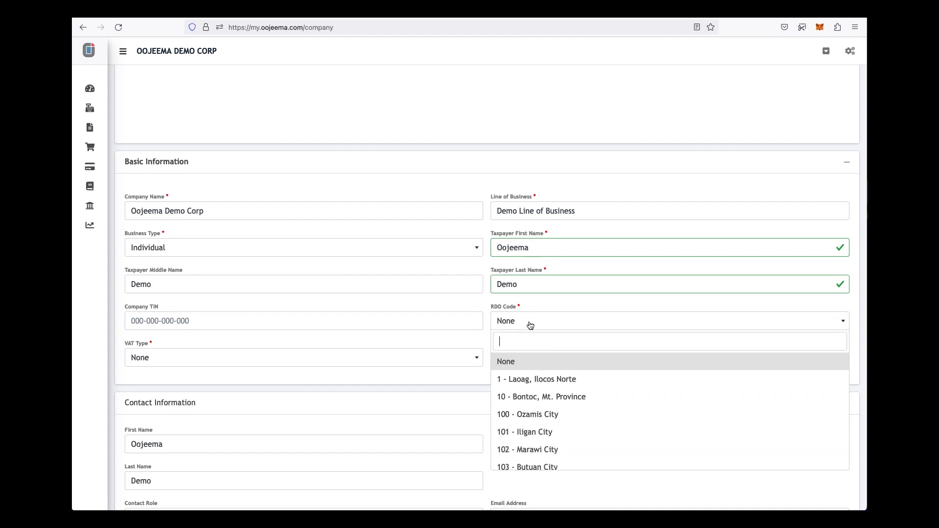
pyautogui.write('50')
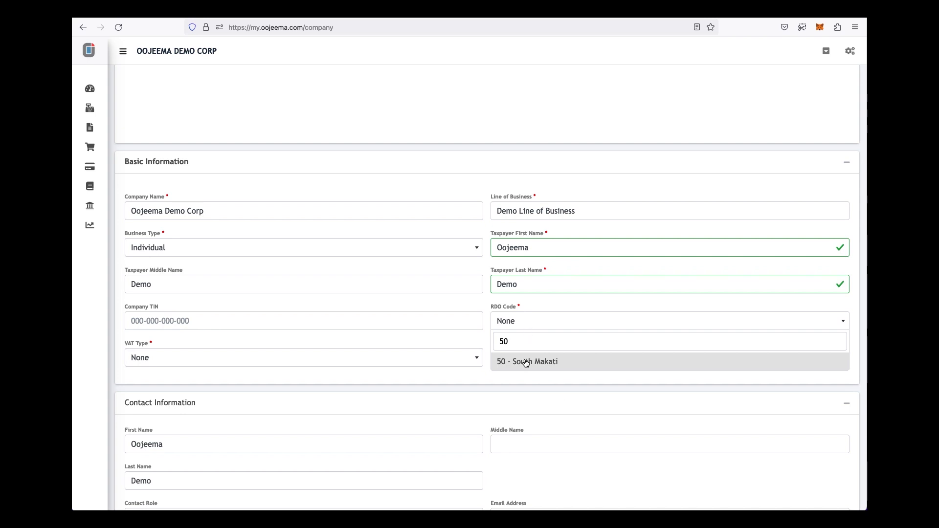
pyautogui.click(525, 363)
pyautogui.click(476, 362)
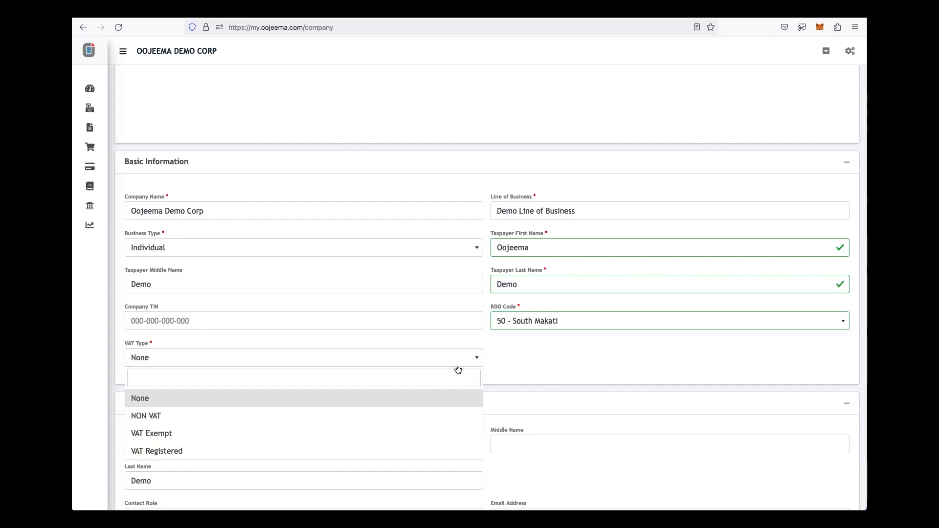
pyautogui.click(223, 456)
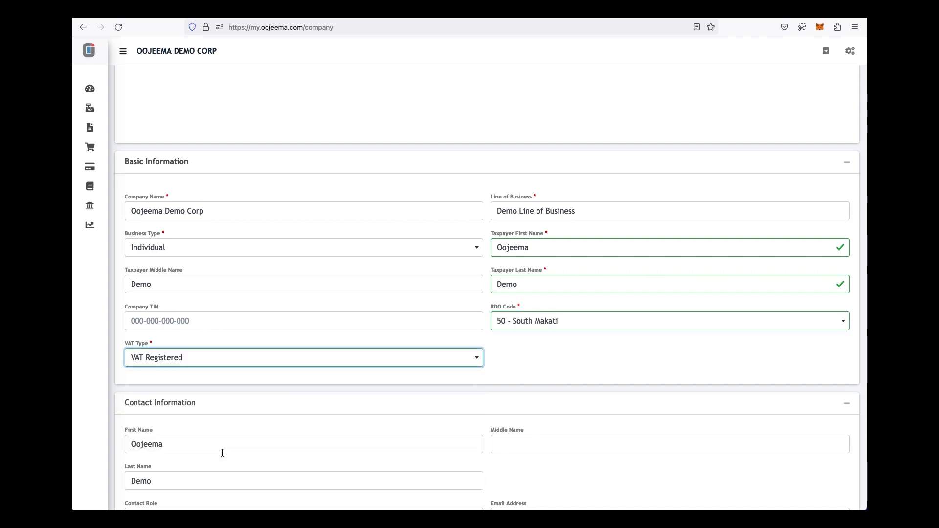
pyautogui.scroll(-2, 386, 368)
# - Enter the company's street address and city, with postal code 1220
pyautogui.scroll(-1, 387, 368)
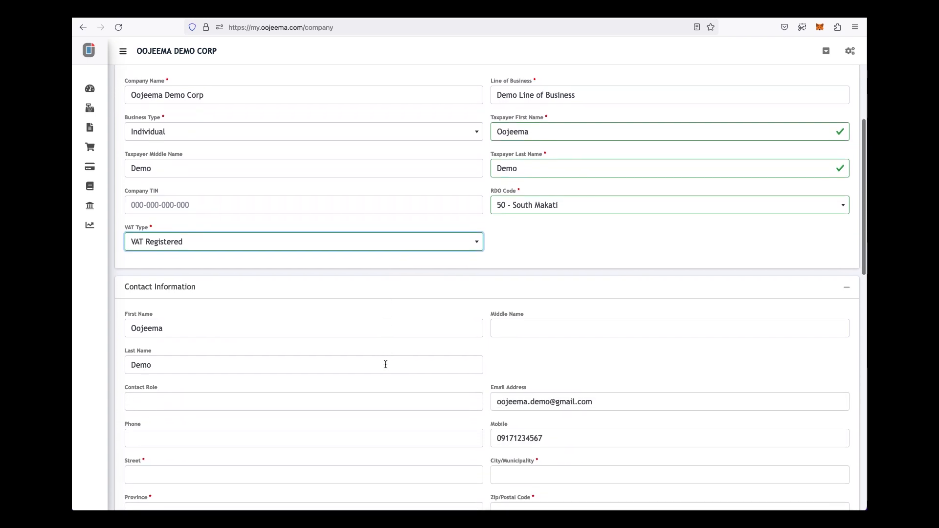
pyautogui.scroll(-4, 331, 384)
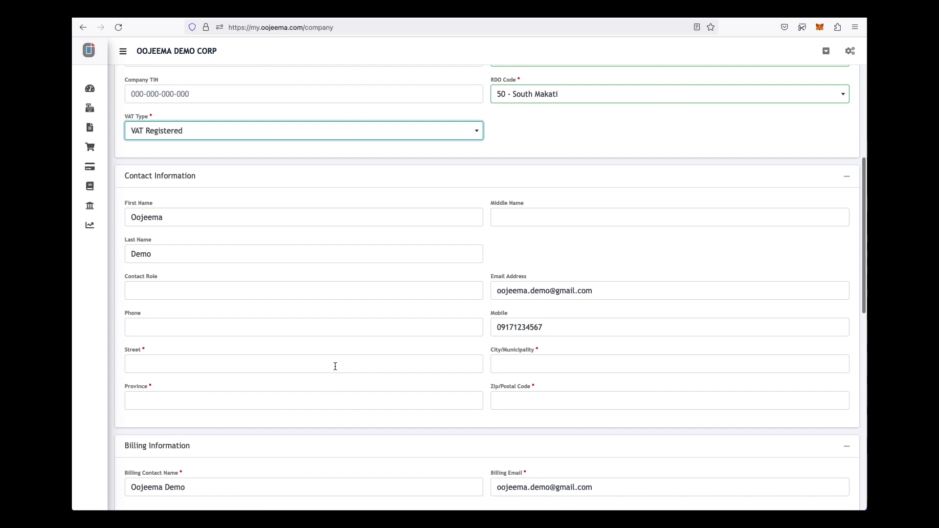
pyautogui.click(334, 365)
pyautogui.write('123')
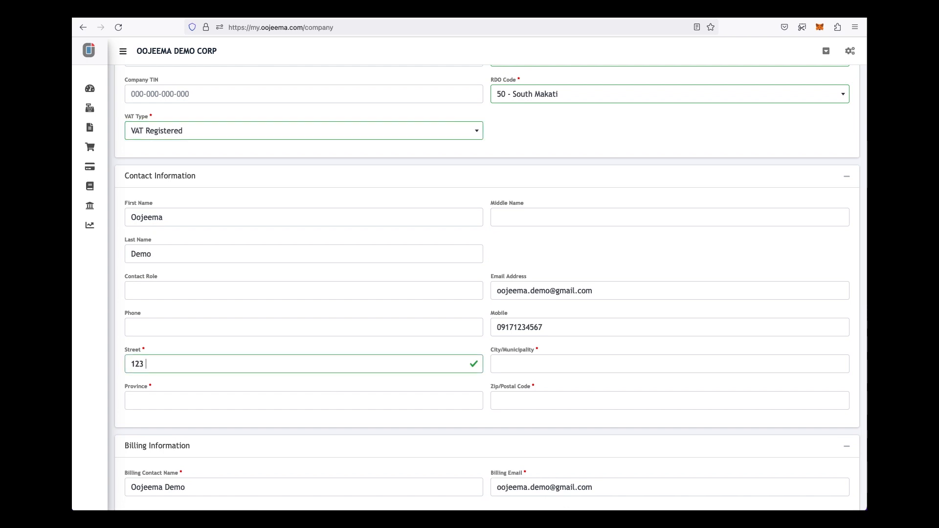
pyautogui.write(' Montgomery')
pyautogui.press('Tab')
pyautogui.write('Makat')
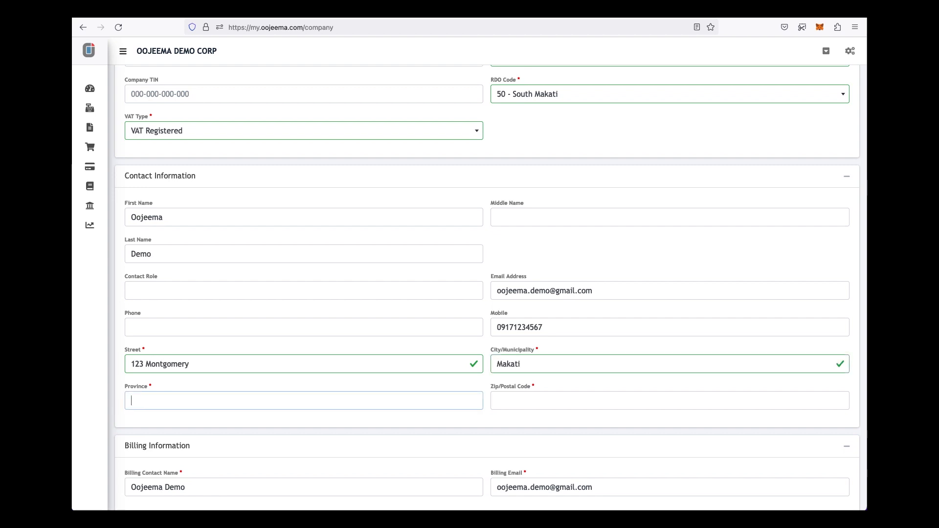
pyautogui.write('Metro Manila')
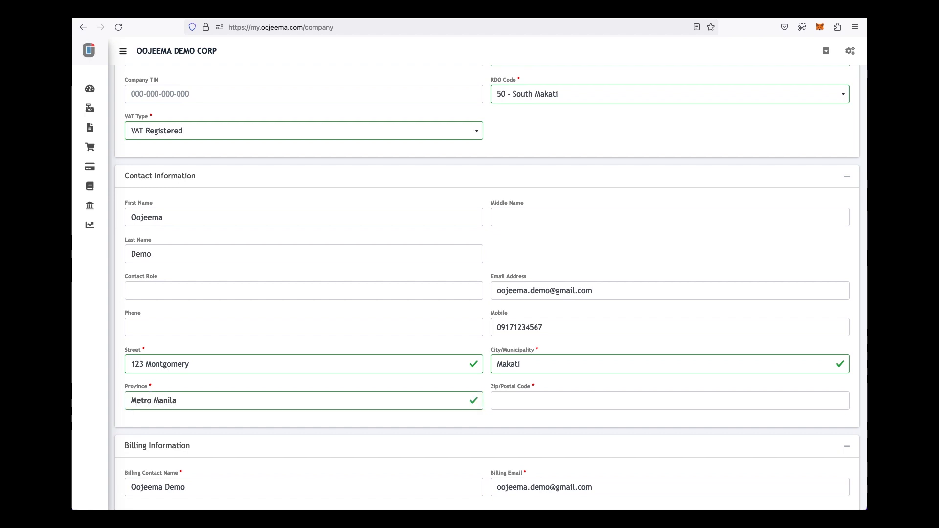
pyautogui.press('Tab')
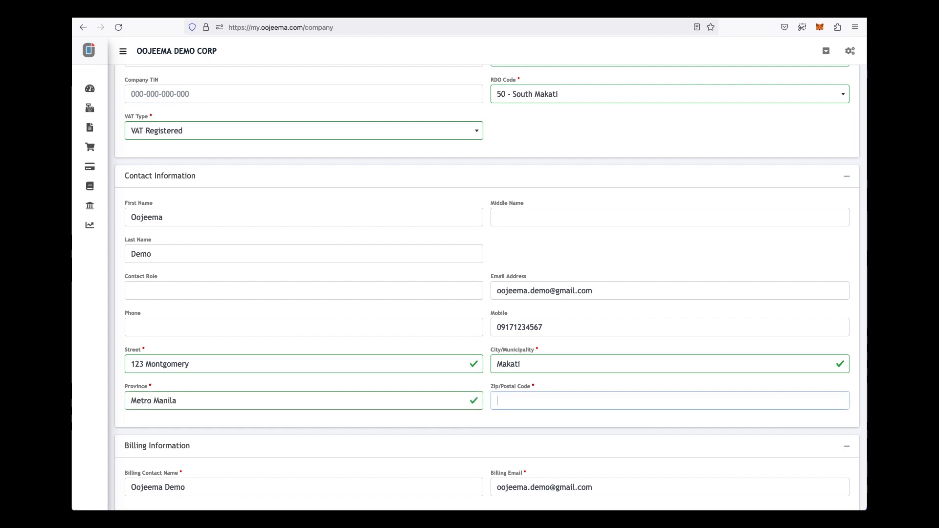
pyautogui.write('1220')
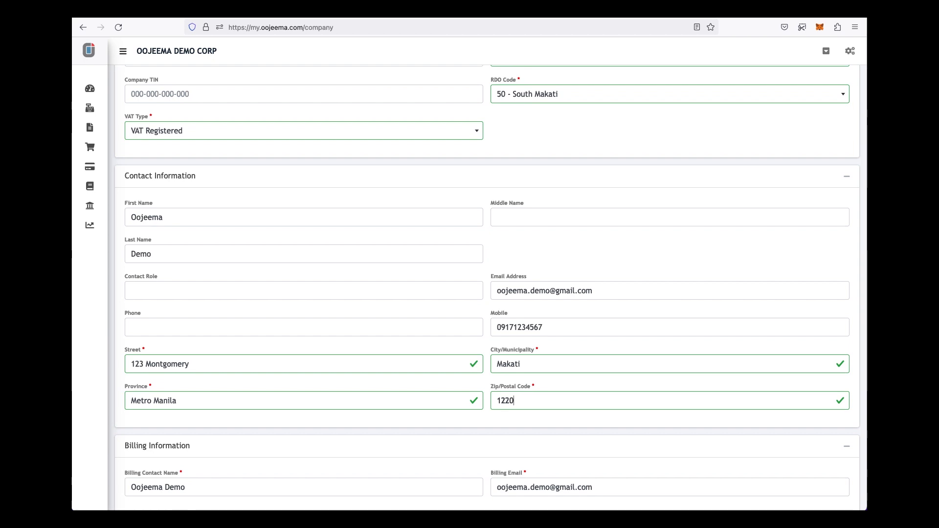
pyautogui.scroll(-5, 318, 371)
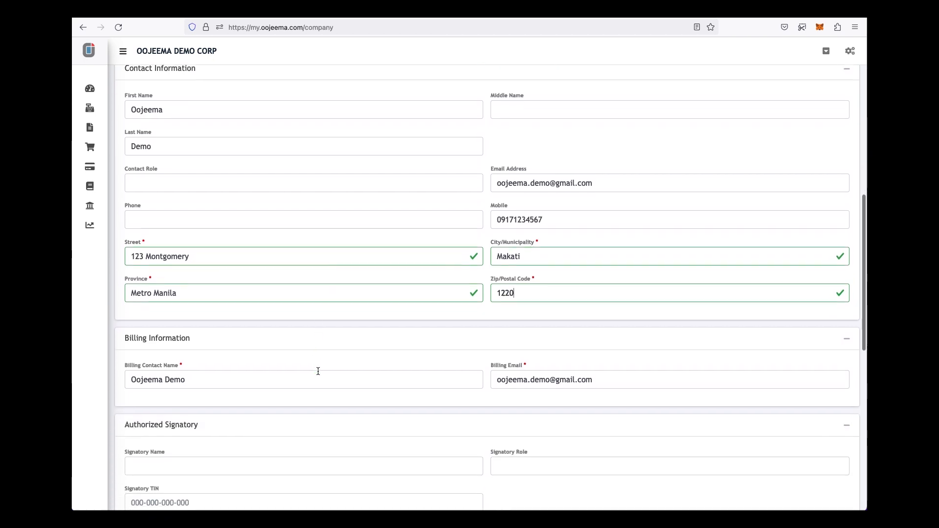
pyautogui.scroll(-4, 306, 374)
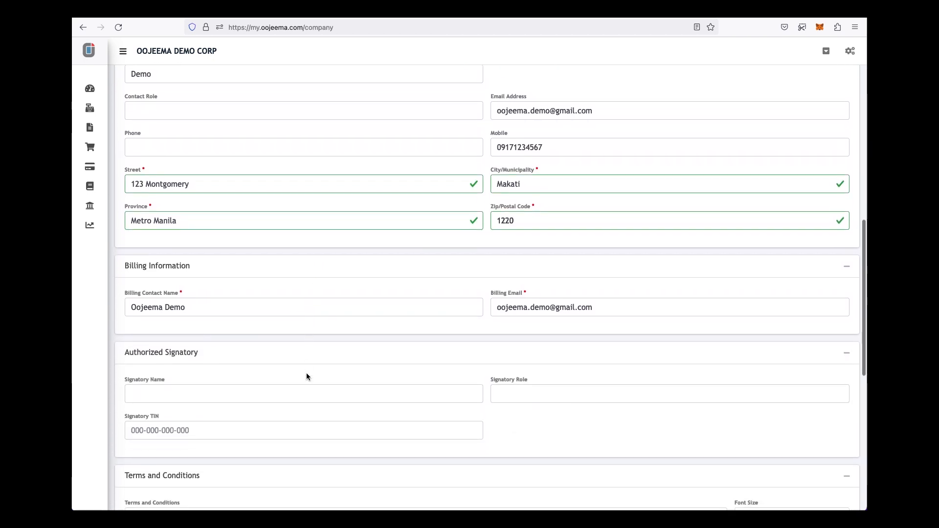
# - Fill in the authorized signatory's name, role Treasurer, and signatory TIN
pyautogui.click(306, 373)
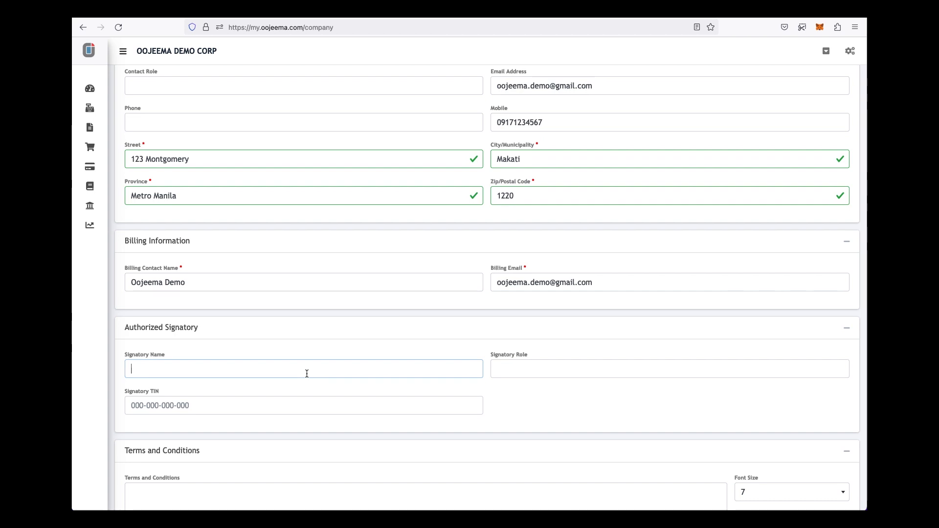
pyautogui.write('Juan Dela Criuz')
pyautogui.press('Tab')
pyautogui.write('Treasure')
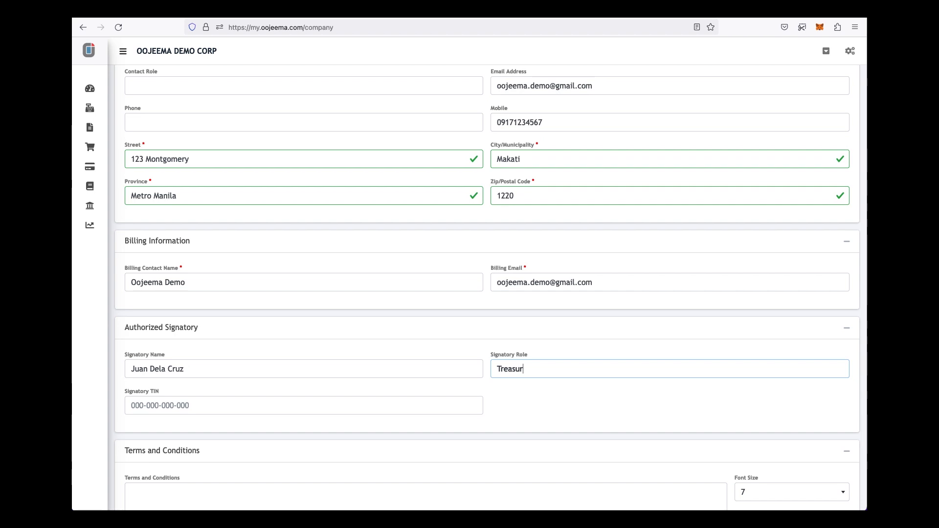
pyautogui.click(269, 403)
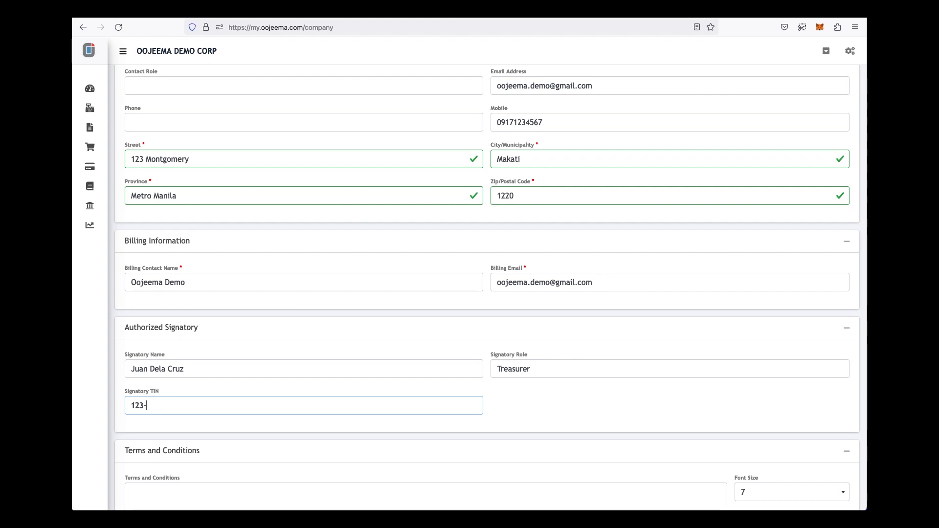
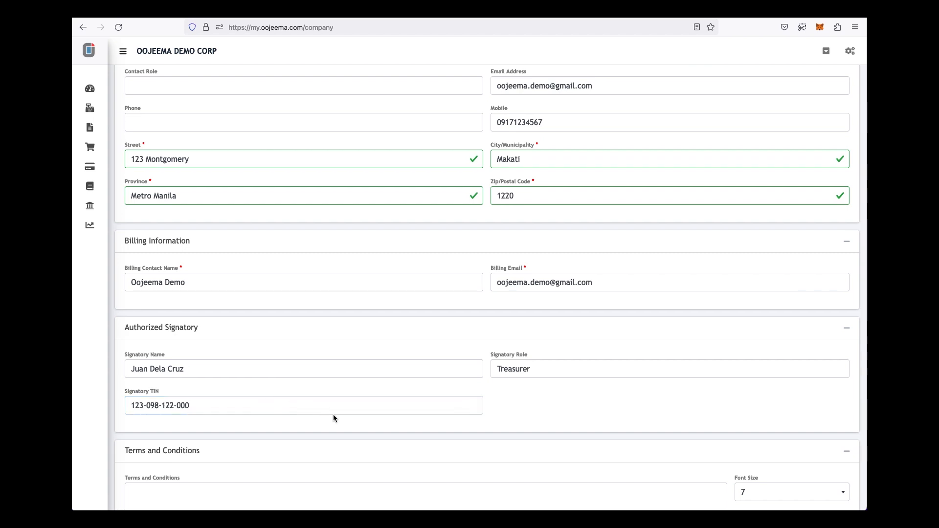
pyautogui.scroll(-5, 333, 417)
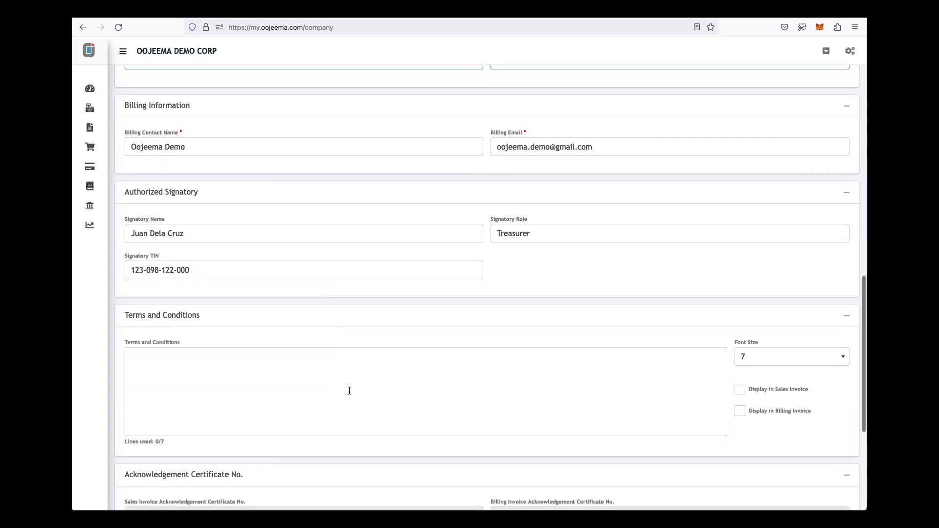
pyautogui.scroll(-5, 349, 391)
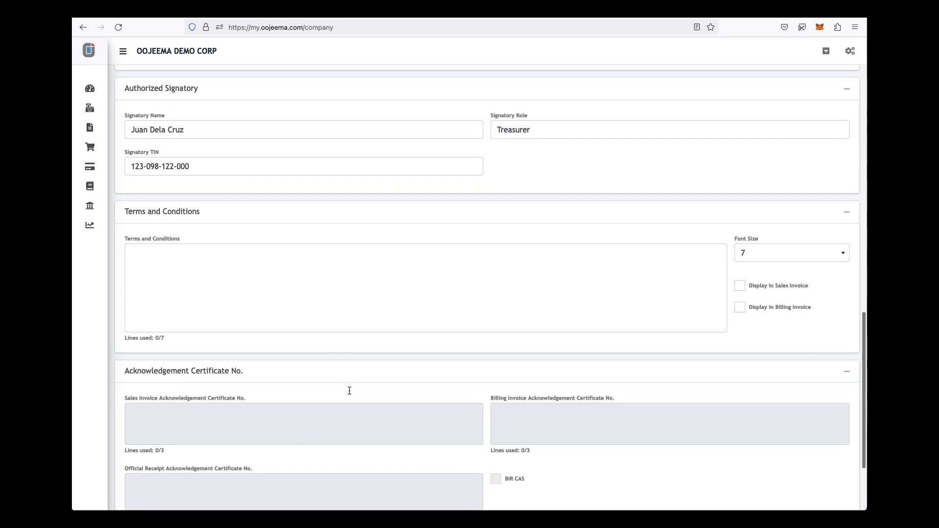
pyautogui.scroll(-4, 349, 393)
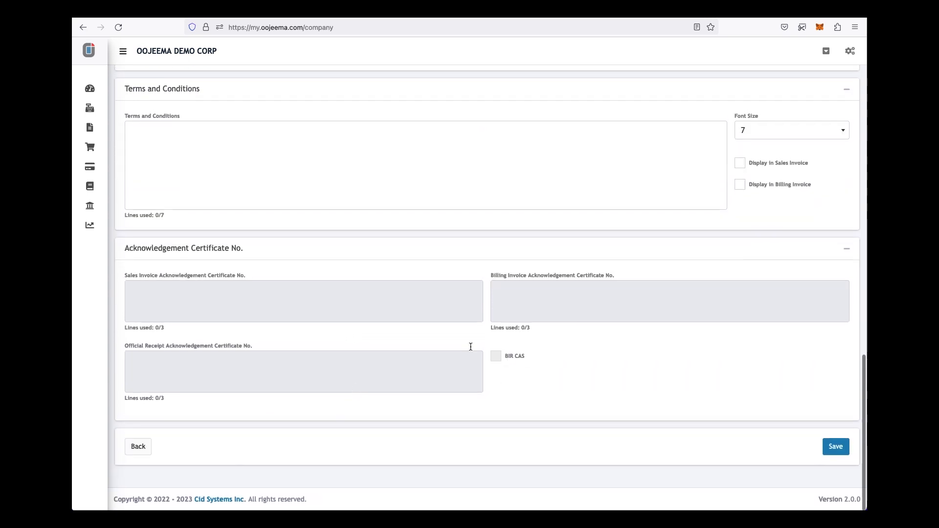
# - Save the company profile and confirm the Save successful message
pyautogui.click(833, 446)
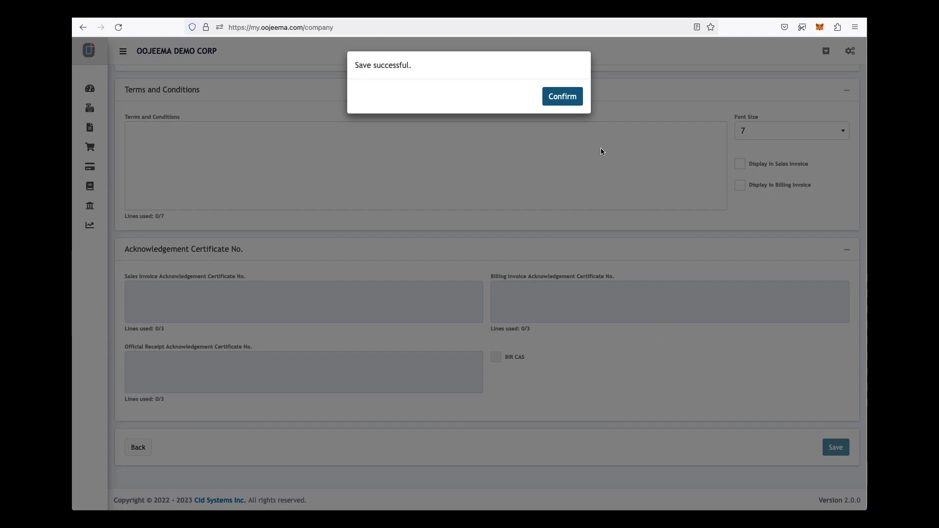
pyautogui.click(563, 97)
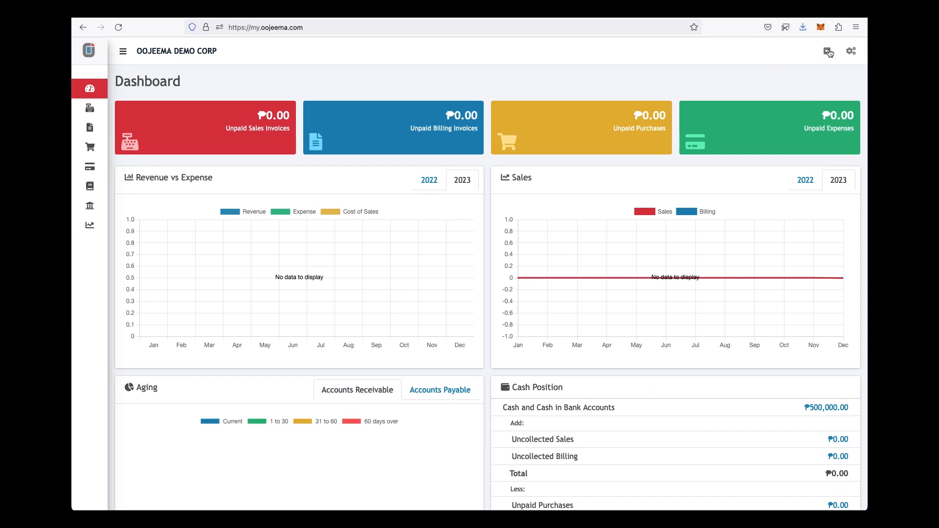
# - Open the Chart of Accounts from the gear menu, showing 50 accounts per page
pyautogui.click(851, 52)
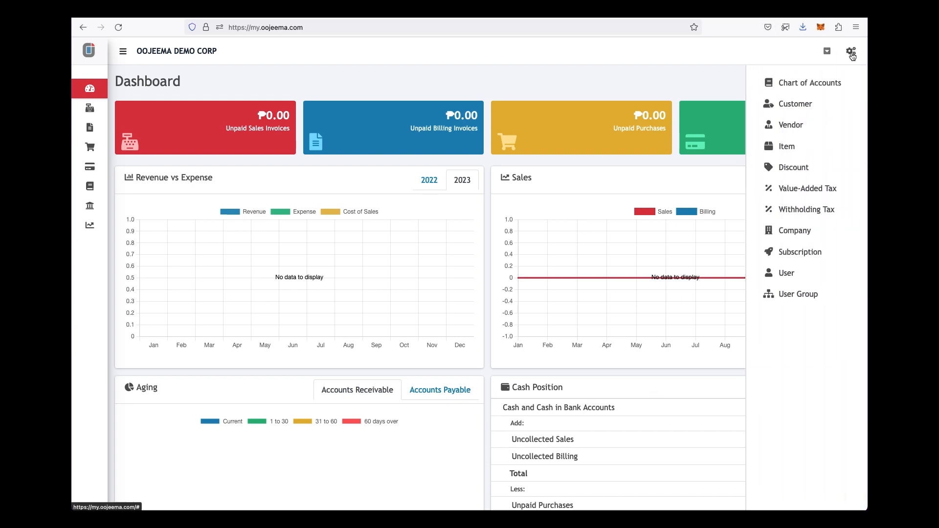
pyautogui.click(824, 87)
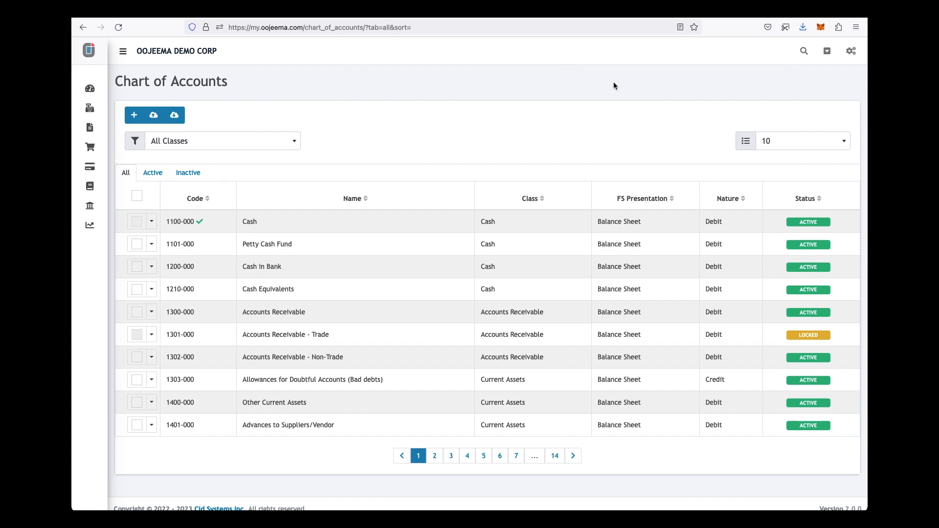
pyautogui.click(776, 144)
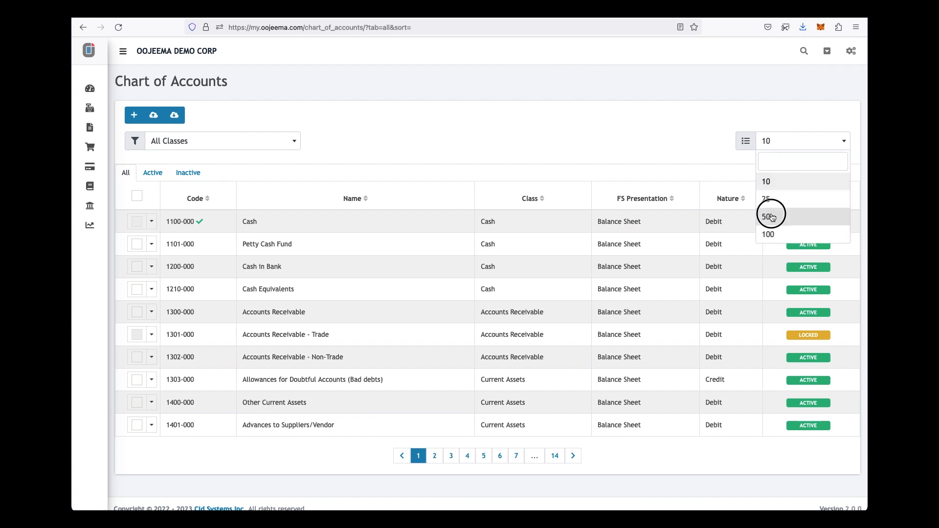
pyautogui.click(770, 217)
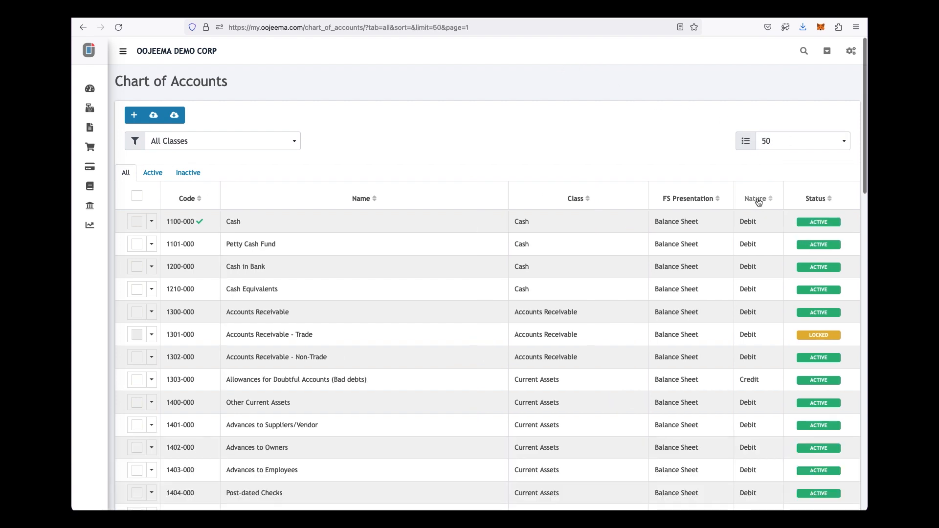
pyautogui.scroll(-6, 739, 290)
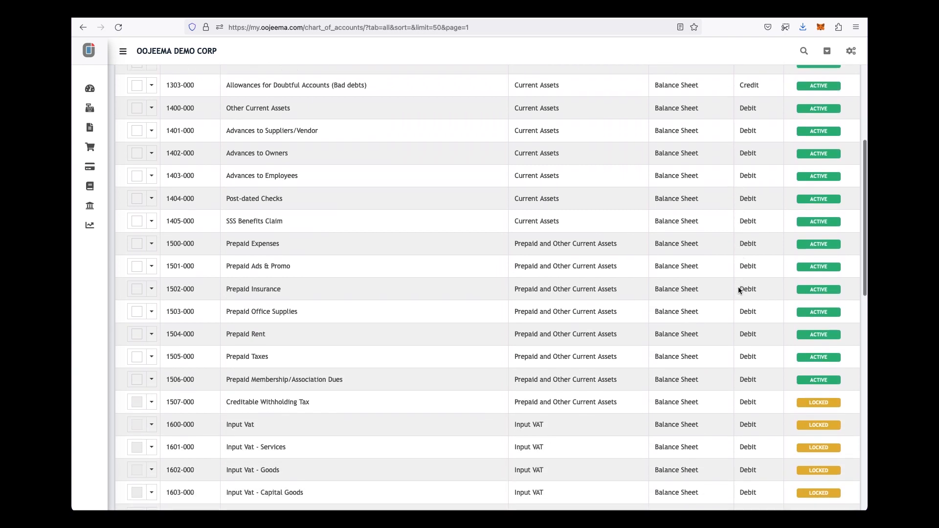
pyautogui.scroll(5, 739, 291)
pyautogui.scroll(-2, 738, 292)
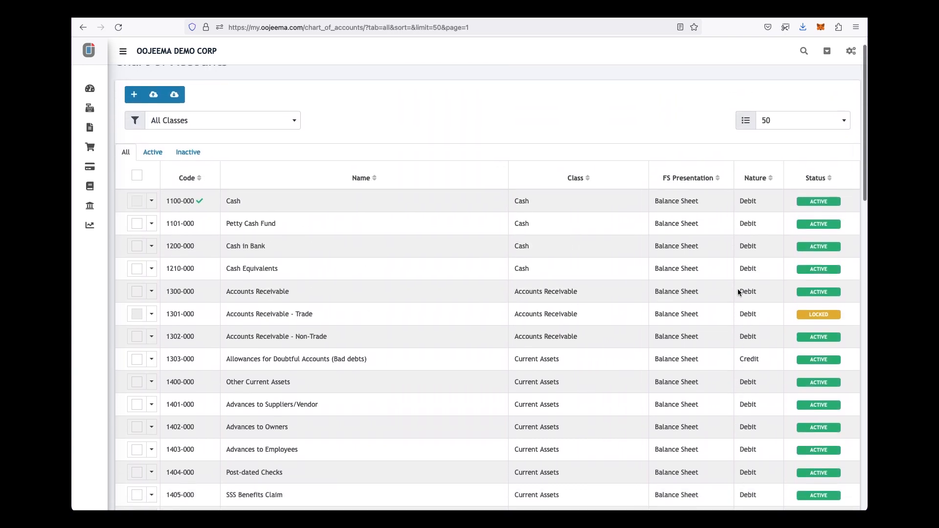
pyautogui.scroll(3, 738, 292)
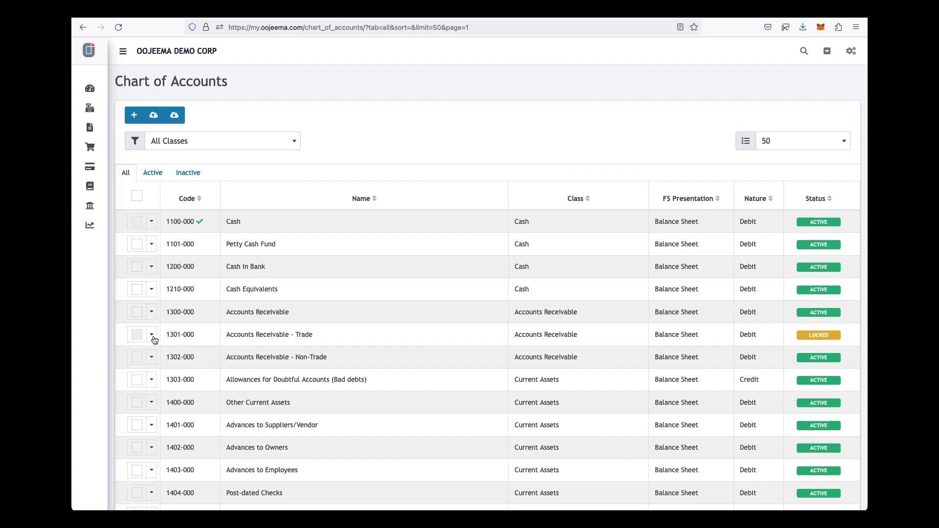
# - View account 1301-000 Accounts Receivable - Trade, return, and inspect the 1101-000 and 1100-000 action menus
pyautogui.click(152, 337)
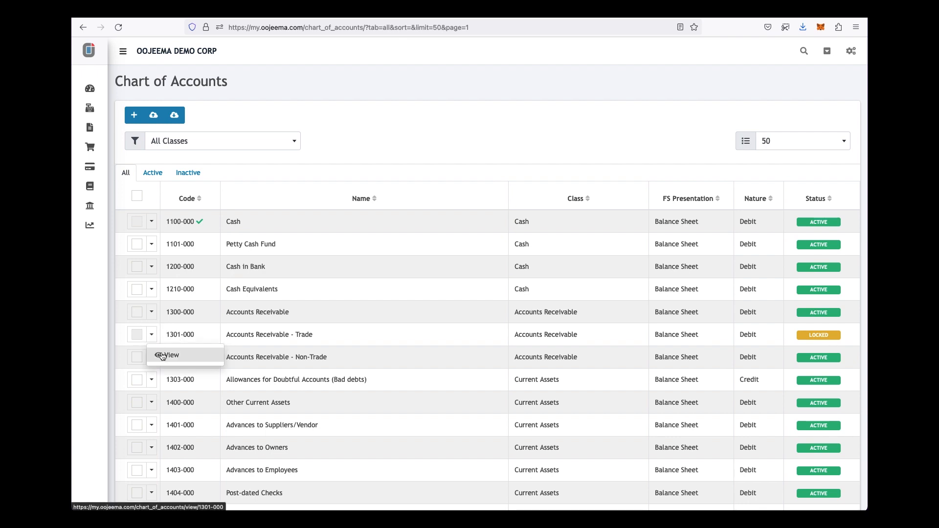
pyautogui.click(163, 357)
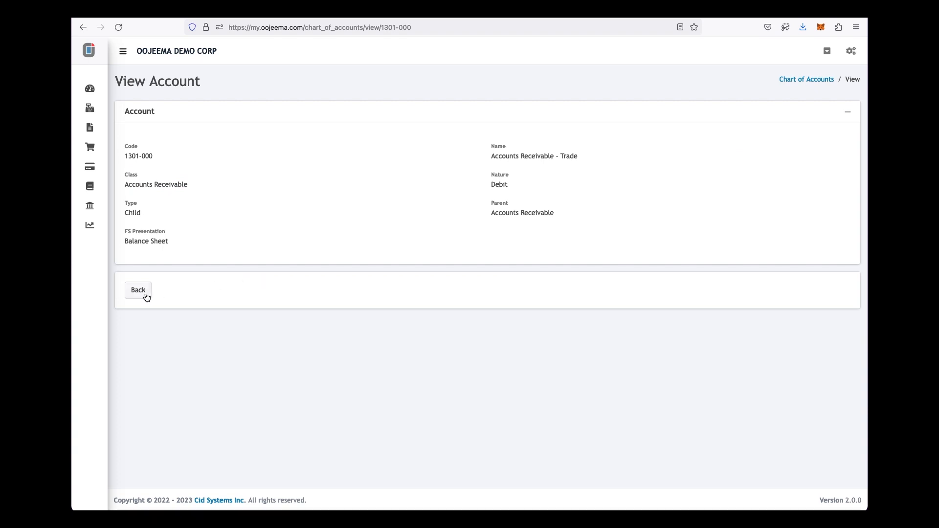
pyautogui.click(145, 293)
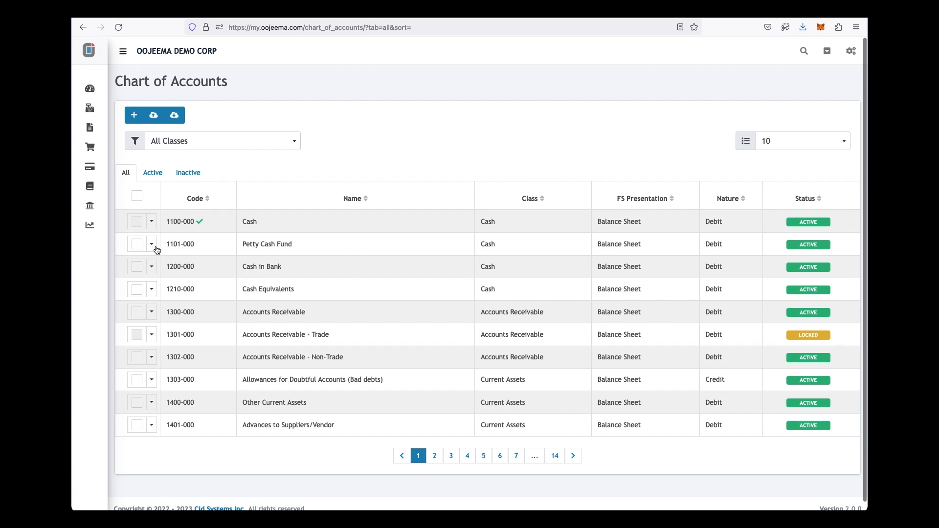
pyautogui.click(152, 244)
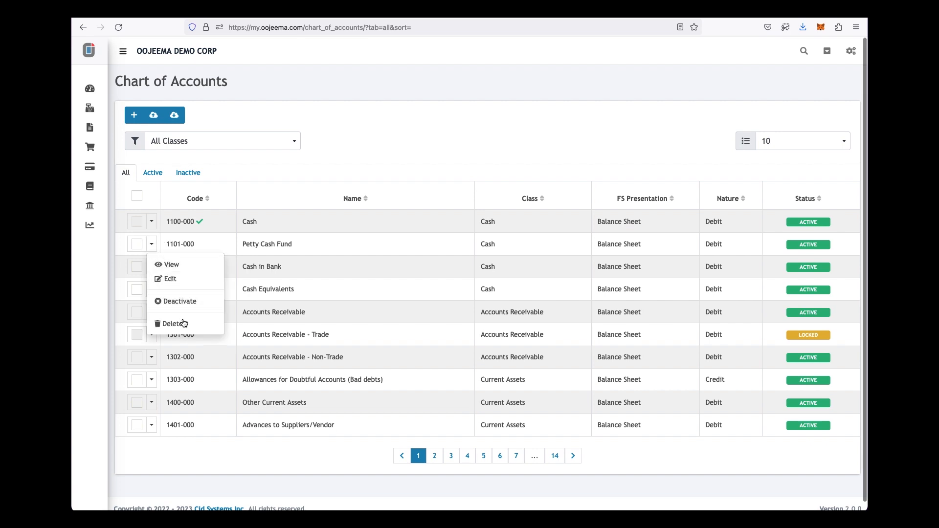
pyautogui.click(305, 192)
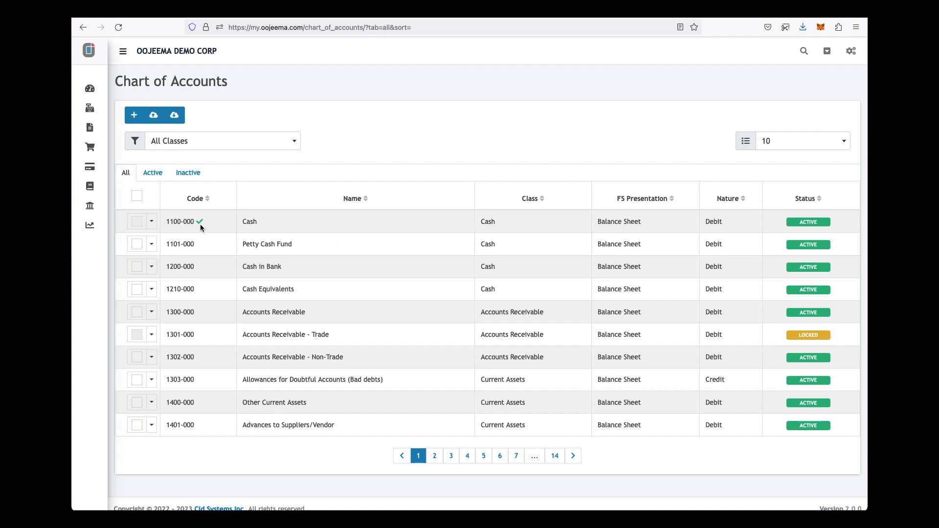
pyautogui.moveTo(201, 226)
pyautogui.click(152, 224)
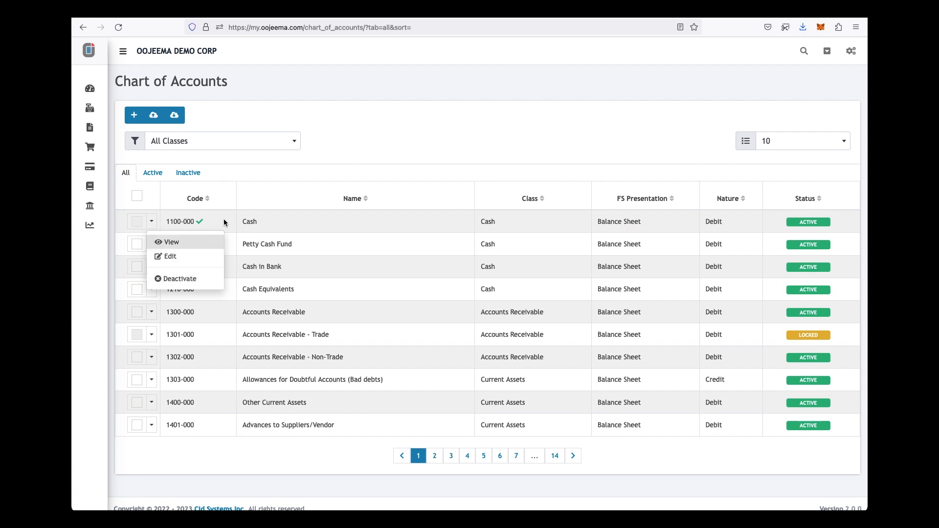
pyautogui.click(252, 202)
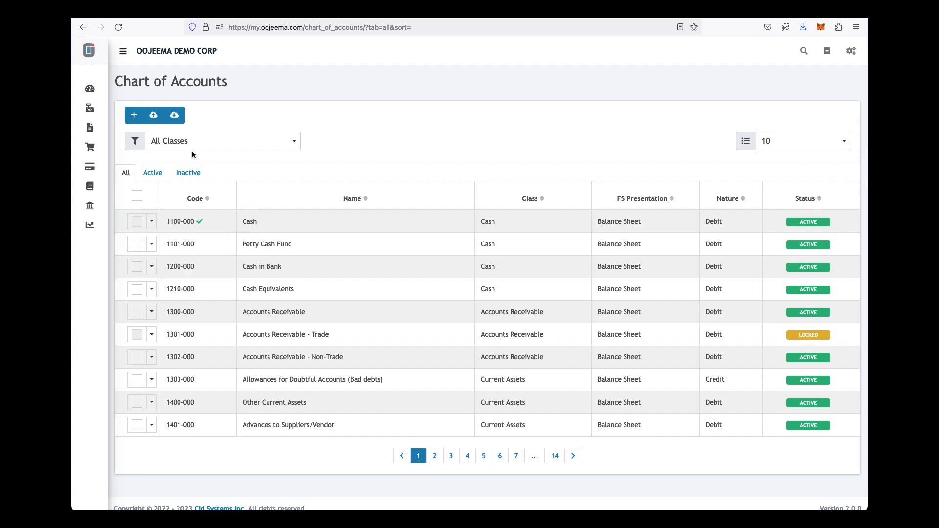
# - Add a new account with code 1201-00 named Cash in Bank - Acme Bank
pyautogui.click(135, 117)
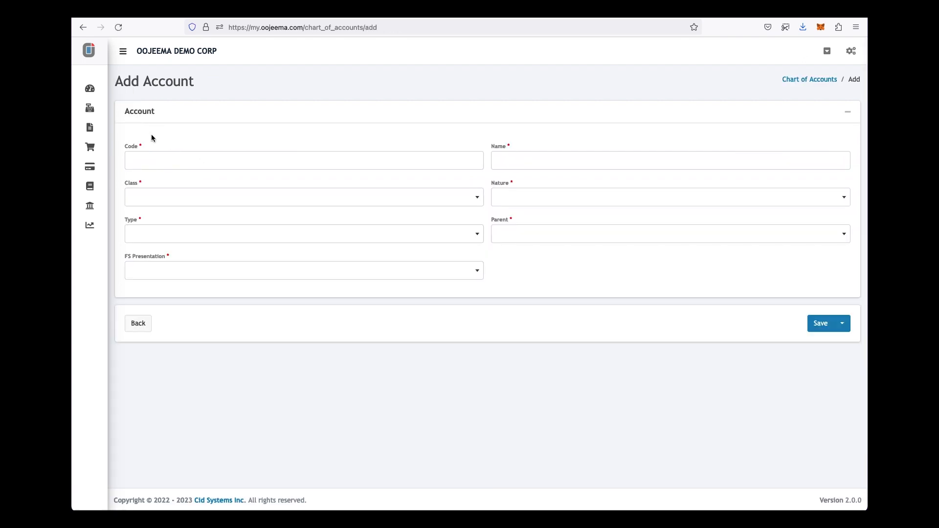
pyautogui.click(163, 159)
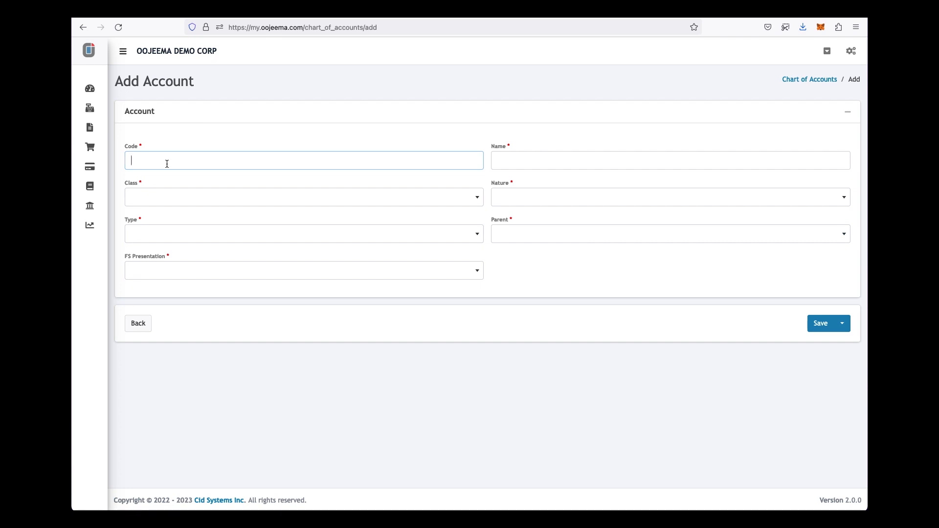
pyautogui.write('1201-000')
pyautogui.click(498, 161)
pyautogui.write('Cash in Bank - Acme Bank')
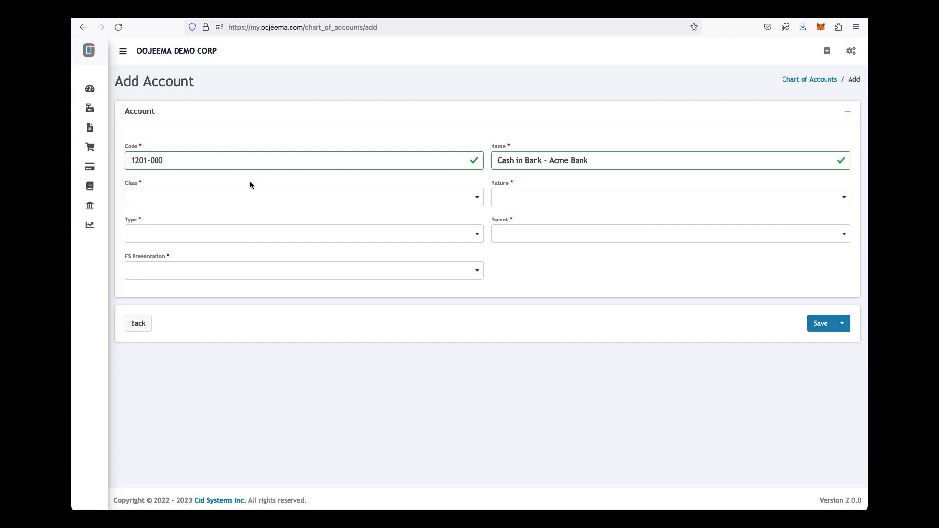
# - Make it a Cash, Debit, Child account under Cash in Bank on the Balance Sheet, and save
pyautogui.click(323, 198)
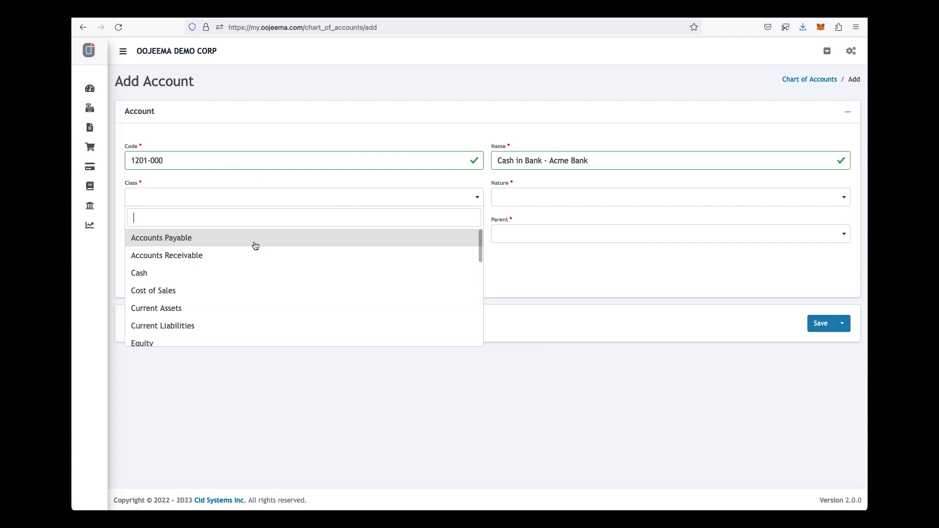
pyautogui.click(209, 275)
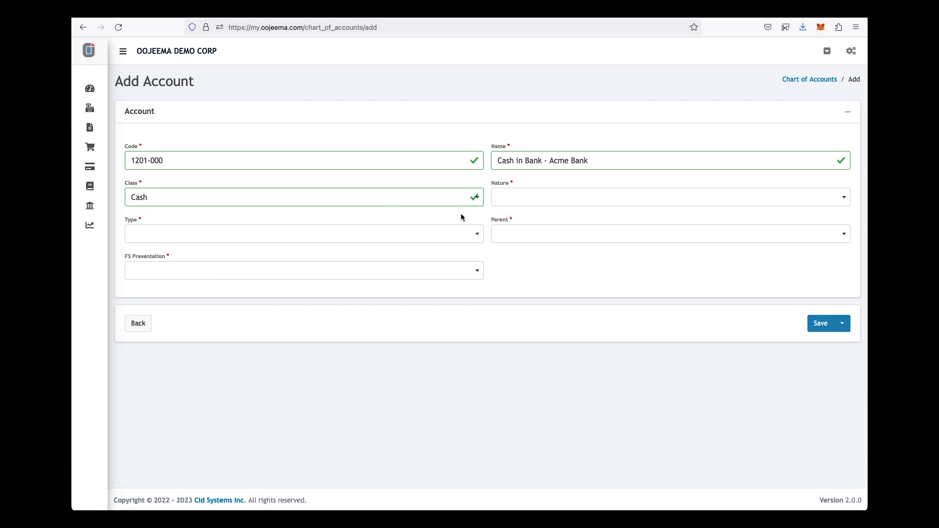
pyautogui.click(514, 201)
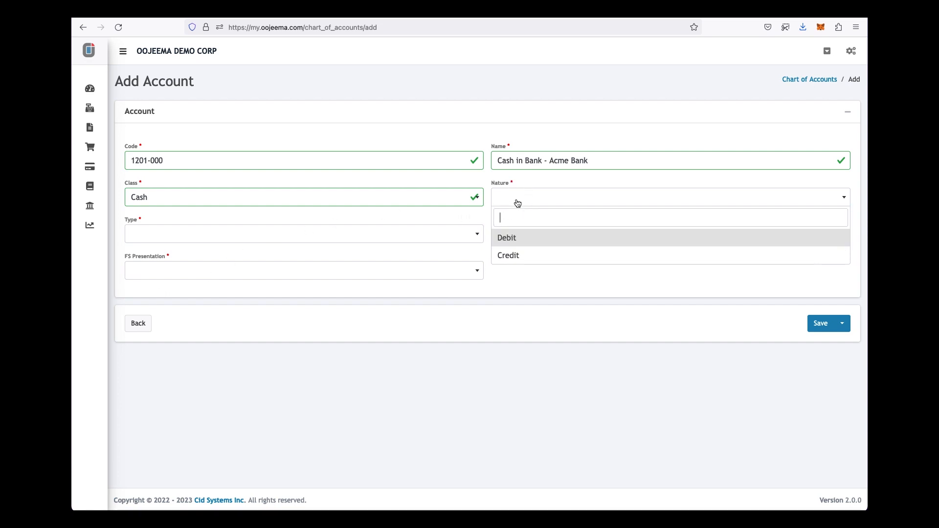
pyautogui.click(515, 237)
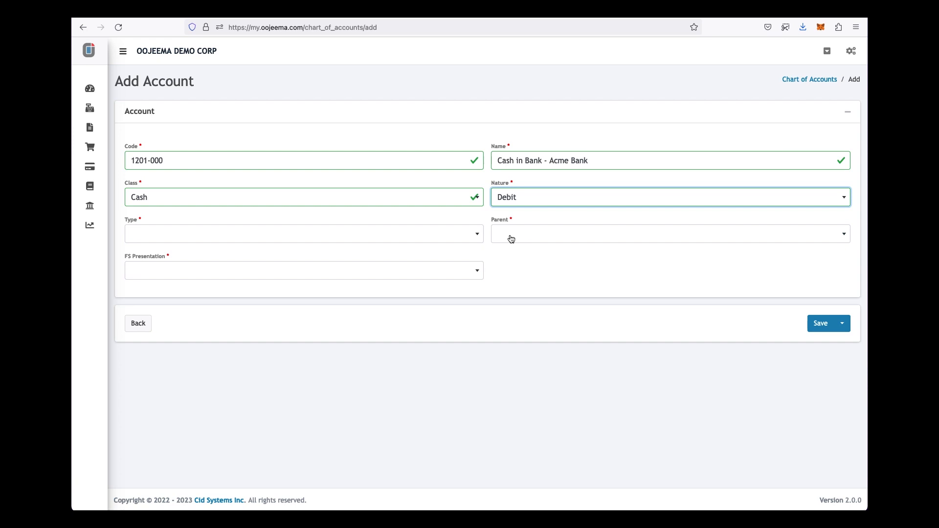
pyautogui.click(478, 235)
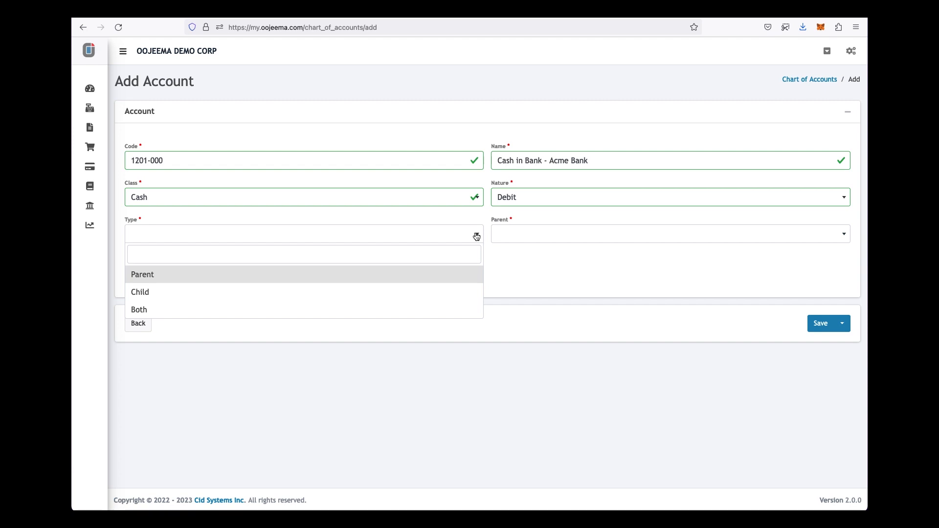
pyautogui.click(400, 291)
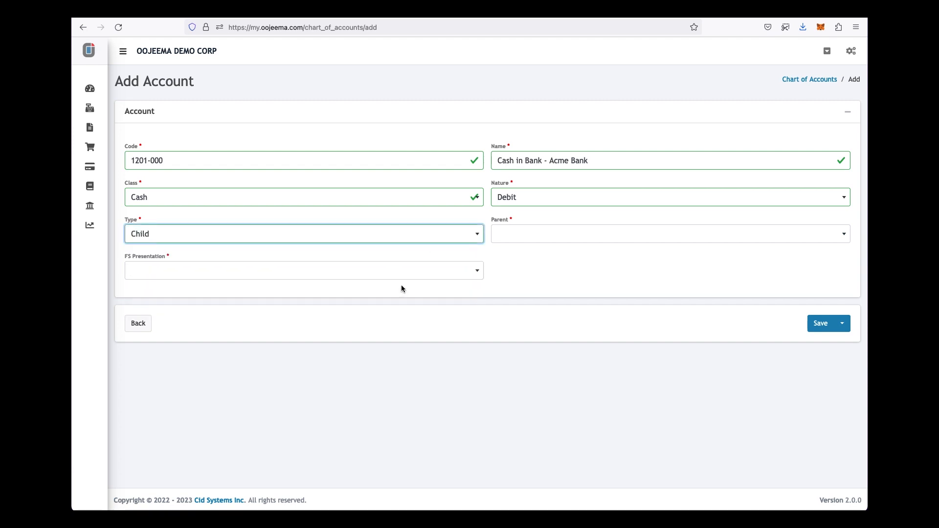
pyautogui.click(514, 242)
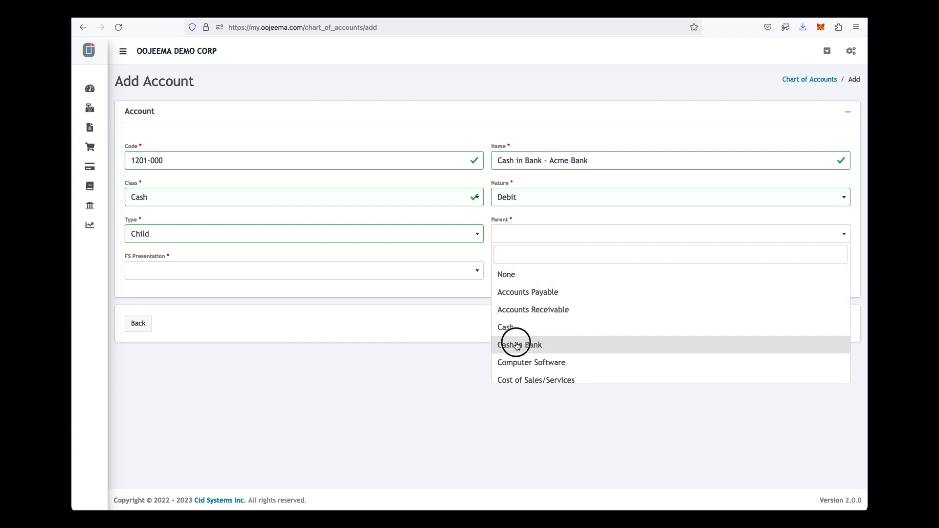
pyautogui.click(517, 346)
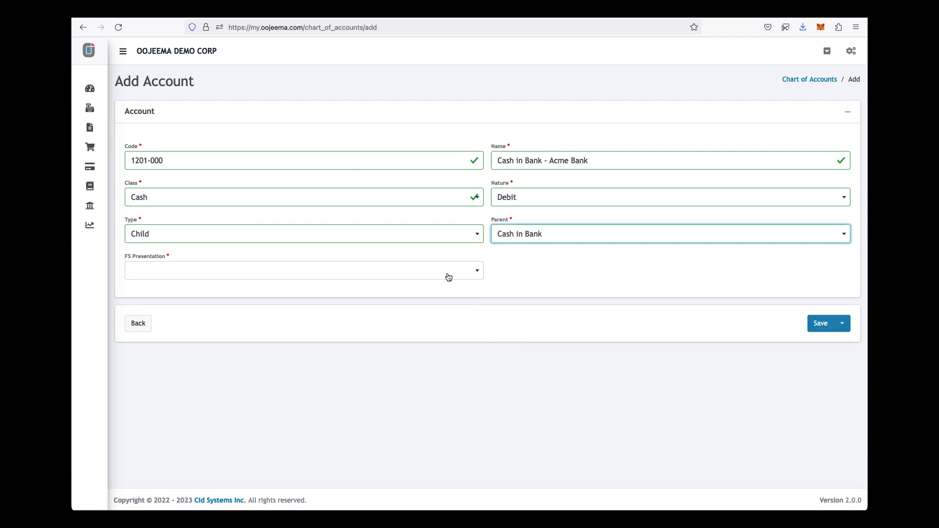
pyautogui.click(448, 277)
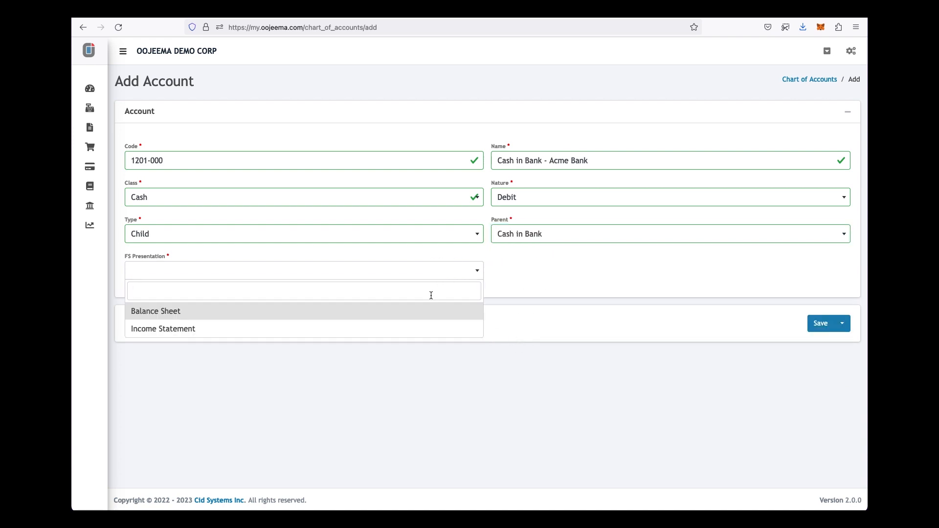
pyautogui.click(427, 312)
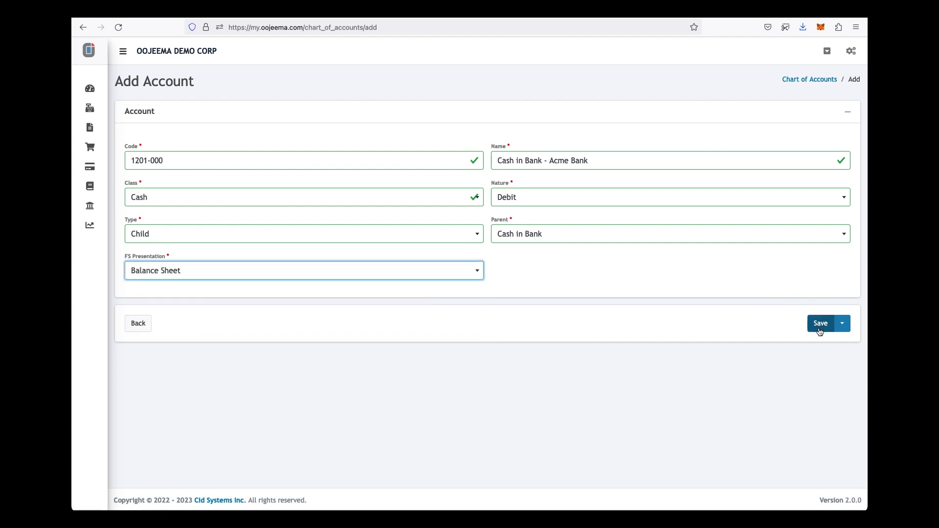
pyautogui.click(826, 330)
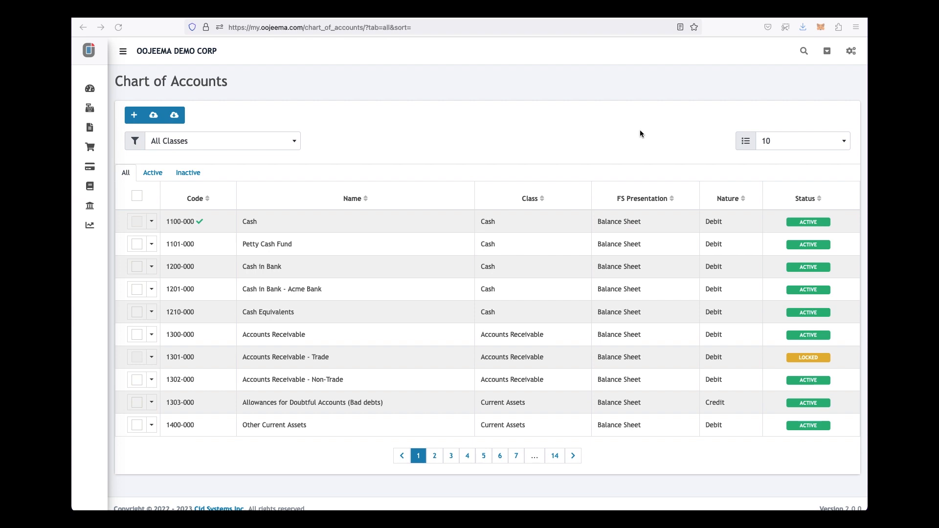
# - Go to the Customer records from the gear settings panel
pyautogui.click(844, 58)
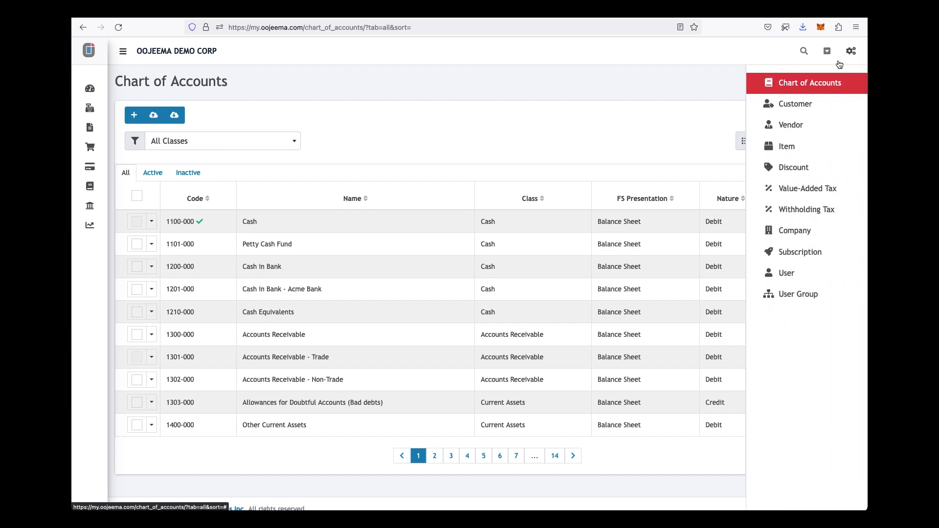
pyautogui.click(807, 103)
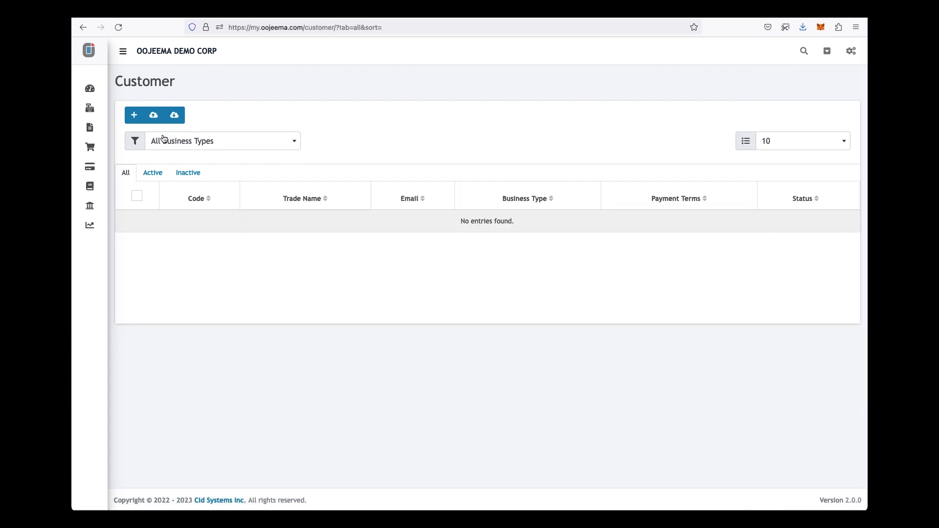
# - Start a new customer with code CUS-001, trade name Acme Corp and its street address
pyautogui.click(134, 115)
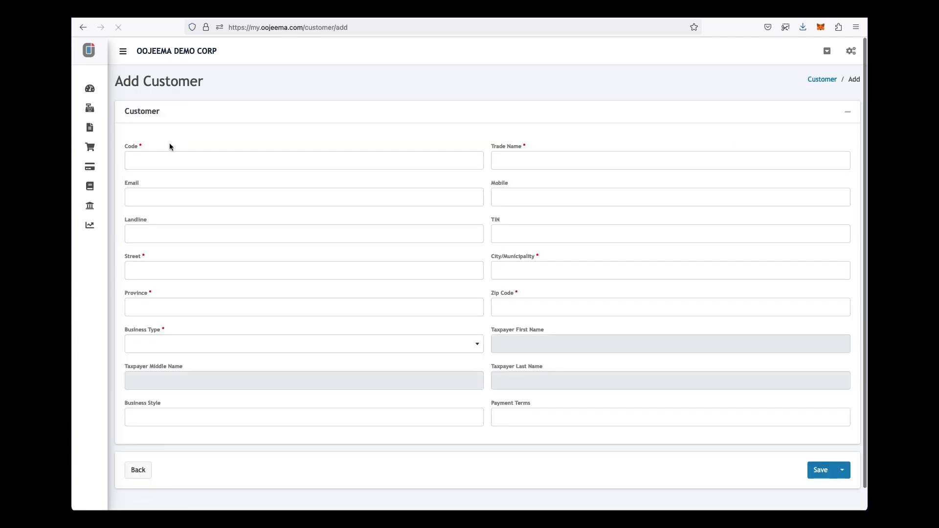
pyautogui.click(168, 160)
pyautogui.write('CUS-001')
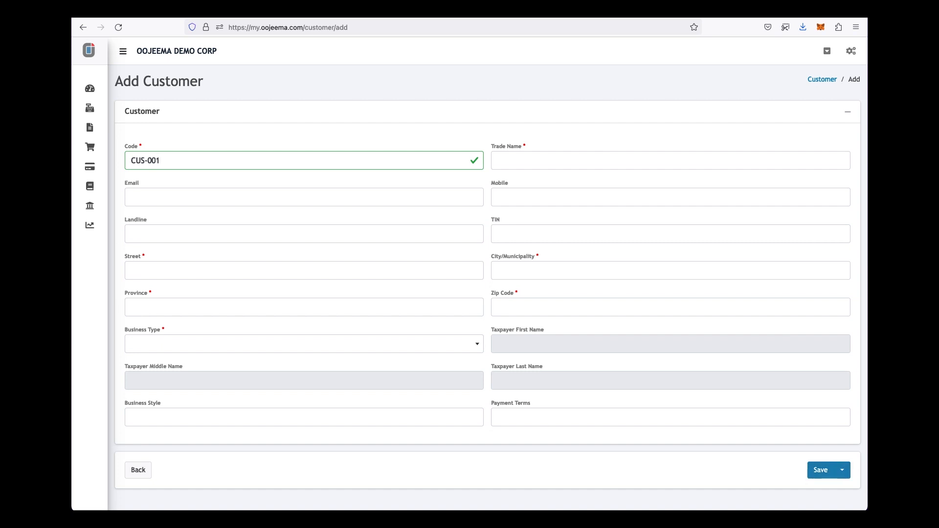
pyautogui.write(')')
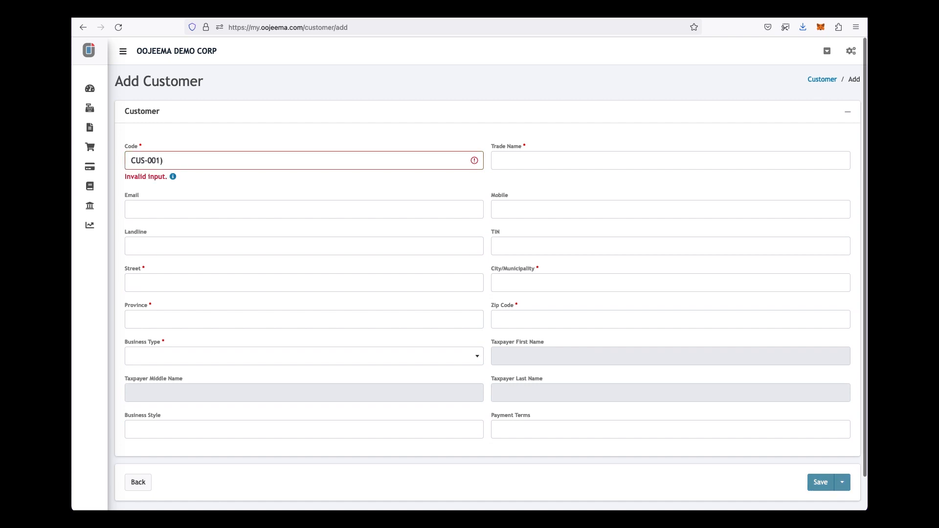
pyautogui.press('BackSpace')
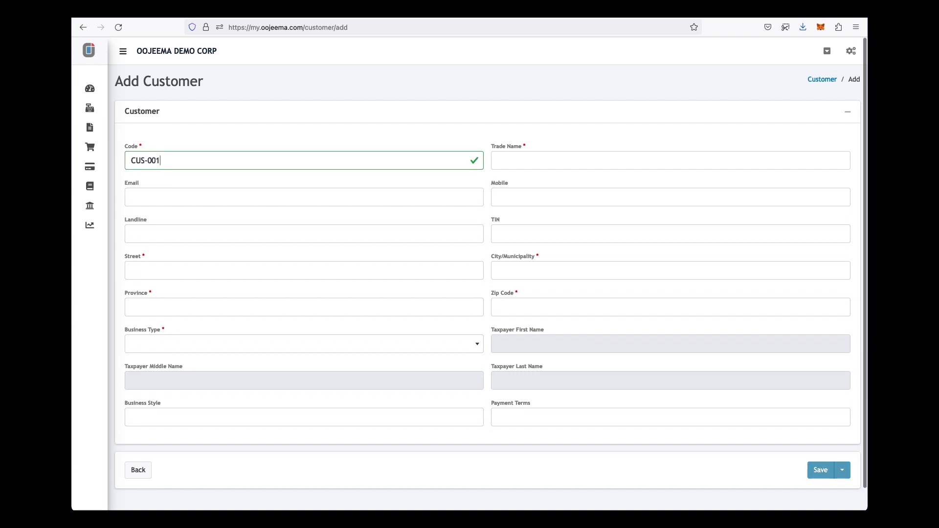
pyautogui.press('Tab')
pyautogui.write('Acme Corp')
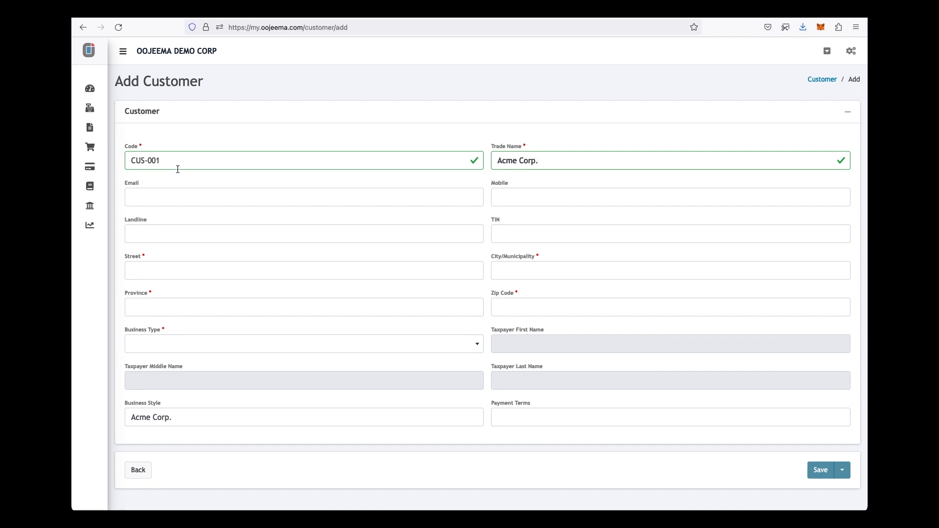
pyautogui.click(183, 263)
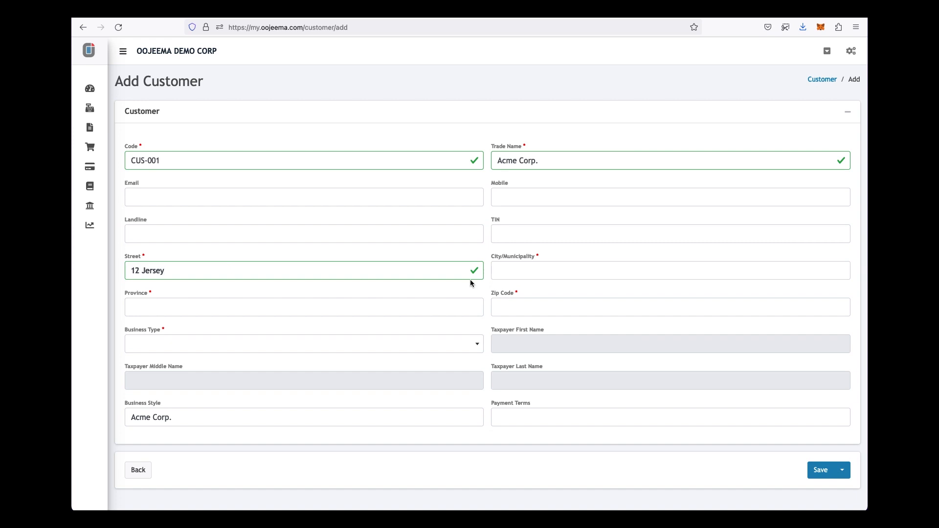
# - Fill in city Makati, province Metro Manila and zip code, set business type Corporation, and save
pyautogui.click(537, 272)
pyautogui.write('Makati')
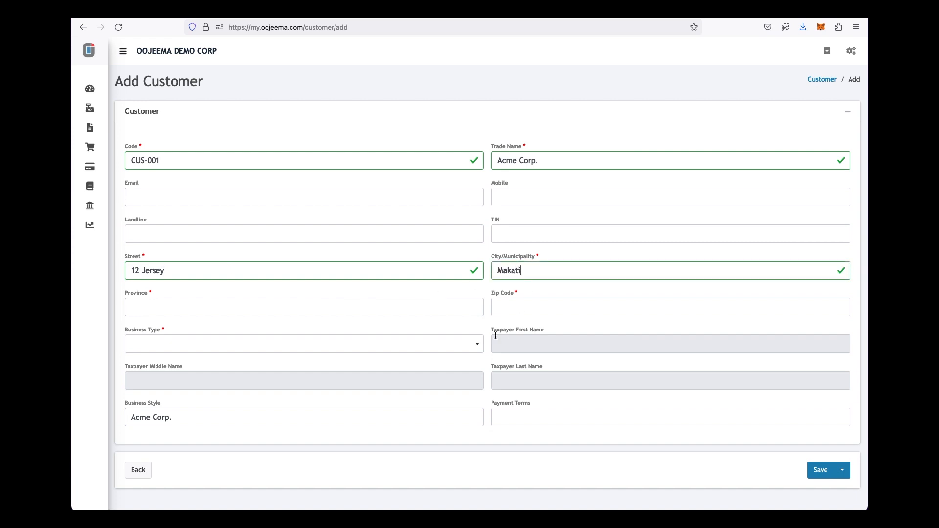
pyautogui.click(459, 304)
pyautogui.write('Metro Manila')
pyautogui.click(669, 307)
pyautogui.write('1200')
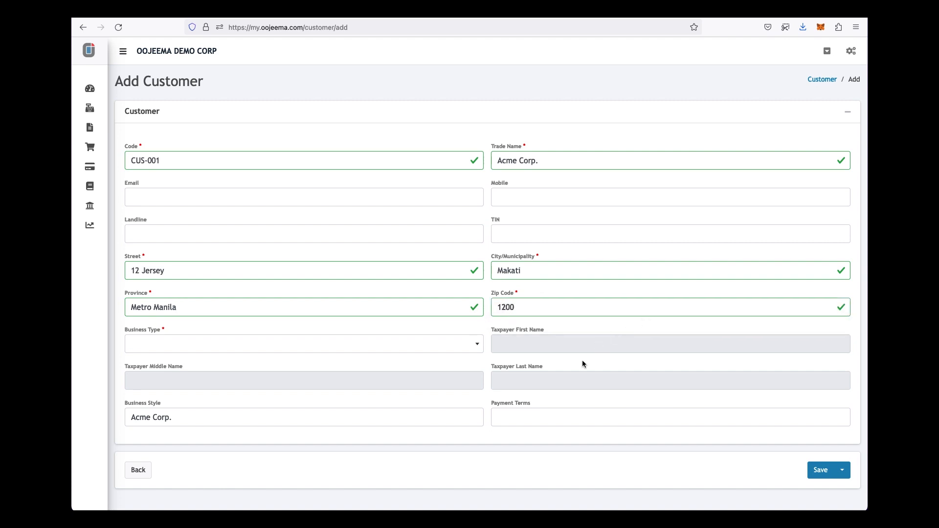
pyautogui.click(479, 346)
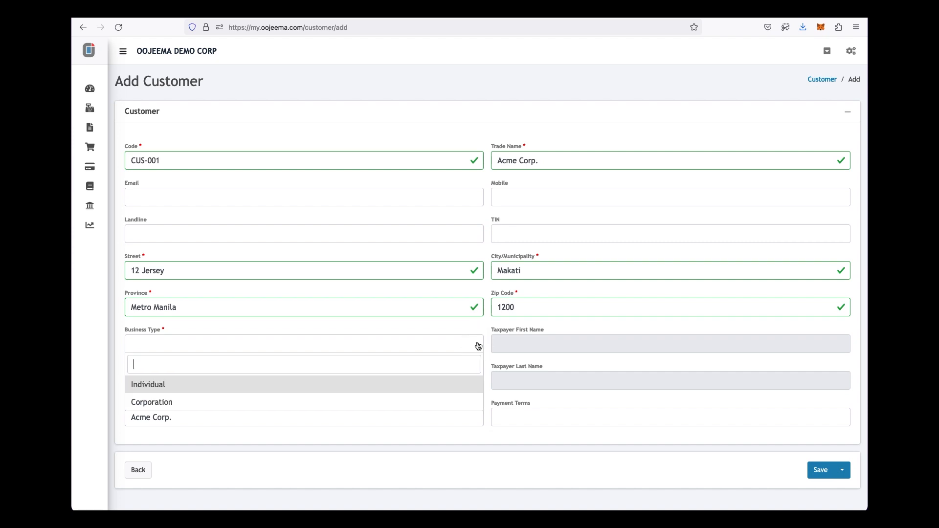
pyautogui.click(396, 401)
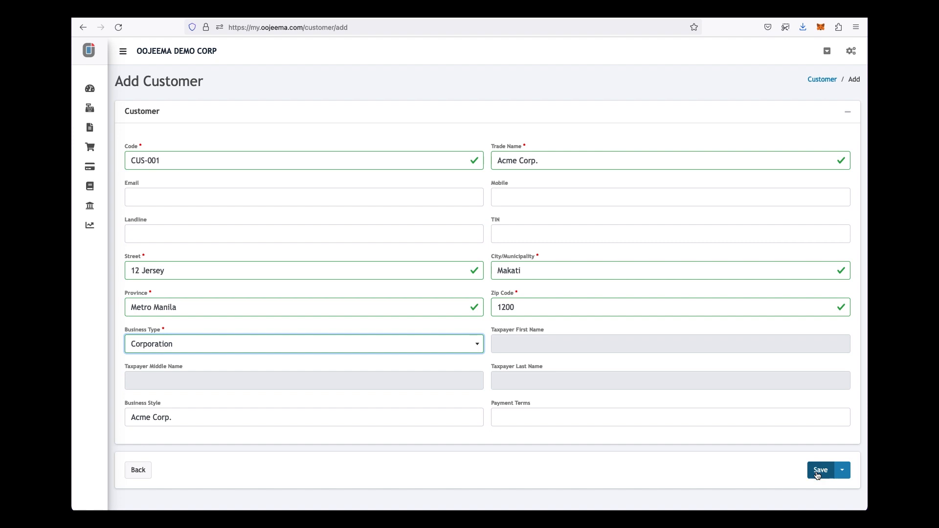
pyautogui.click(818, 475)
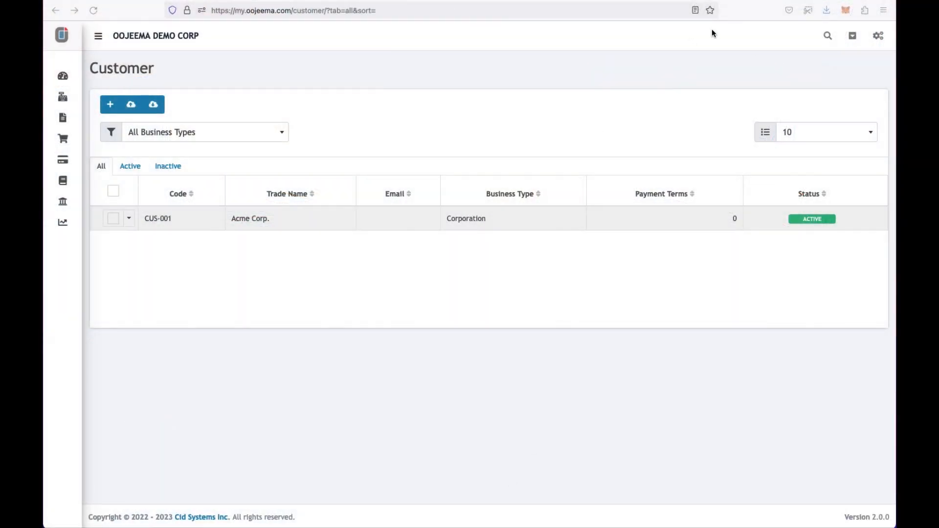
# - Go to Item records through the settings panel and begin a new item's code
pyautogui.click(752, 12)
pyautogui.click(878, 36)
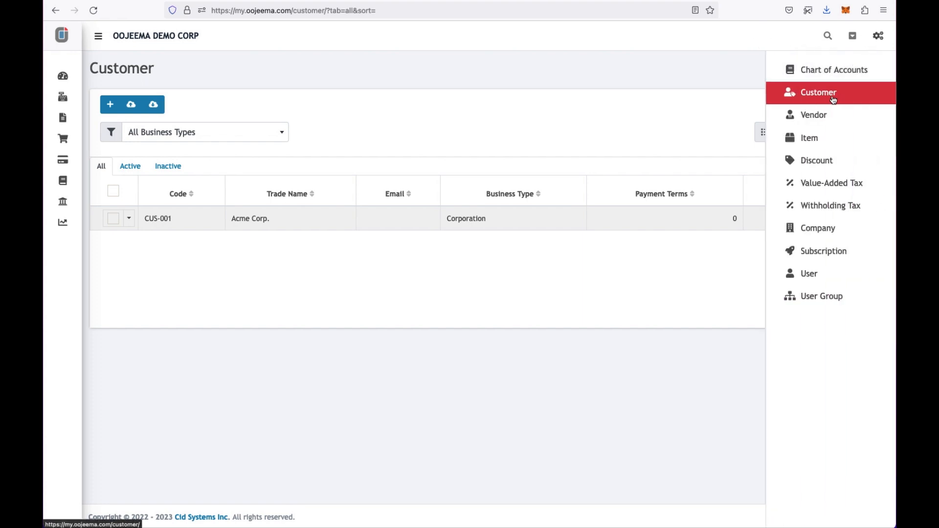
pyautogui.click(809, 138)
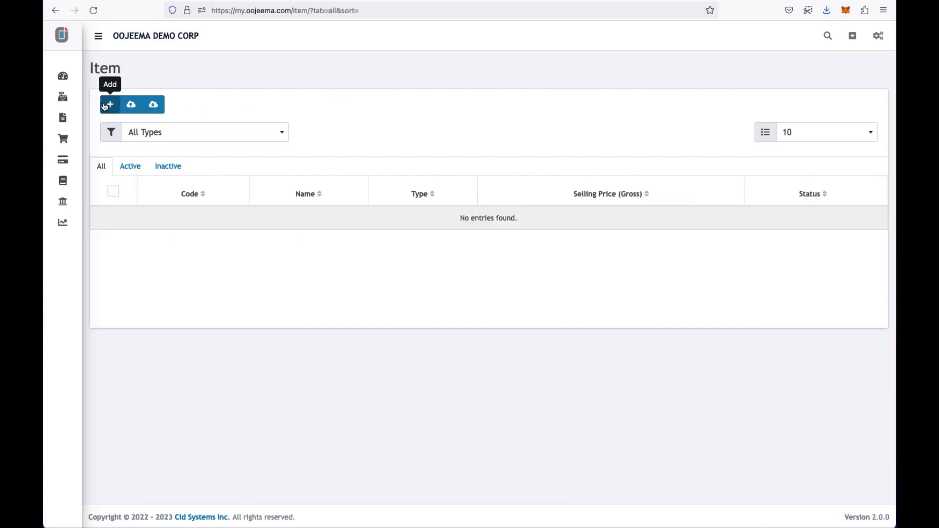
pyautogui.click(111, 106)
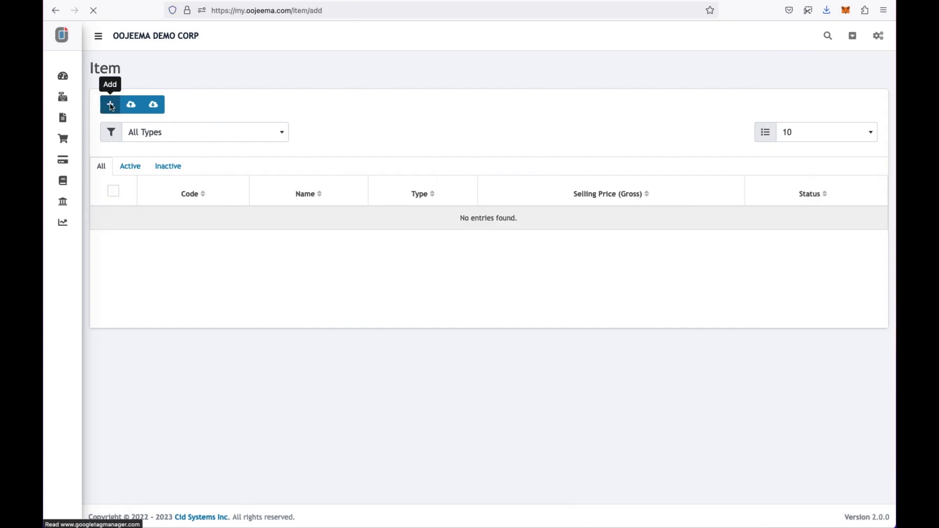
pyautogui.click(147, 147)
# - Enter item W-001 Widget, description 'Small Widget', type Goods, selling price 100, purchase price 50
pyautogui.write('W')
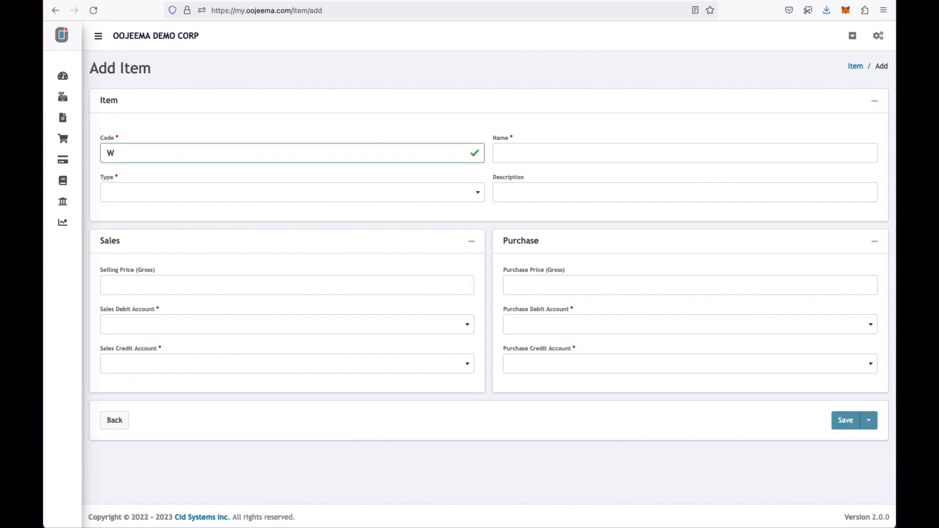
pyautogui.write('-001Widget')
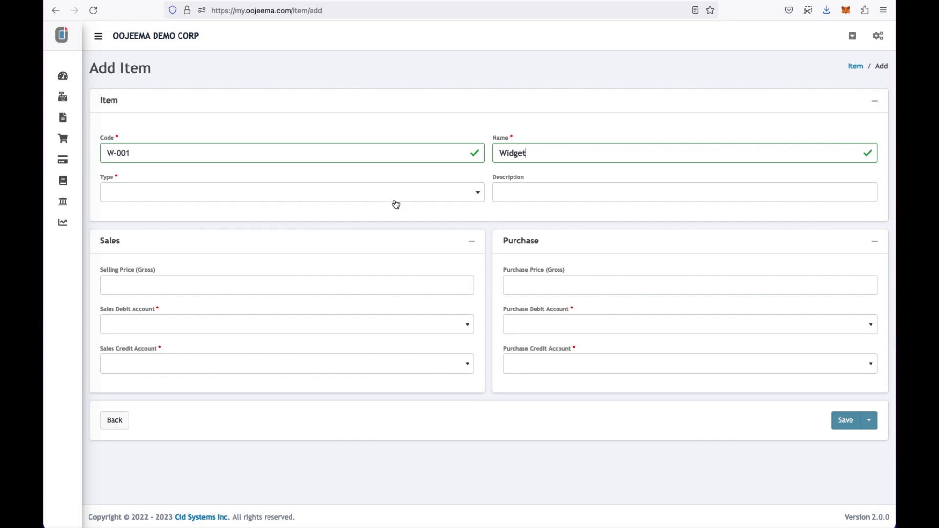
pyautogui.click(532, 195)
pyautogui.write('Smal')
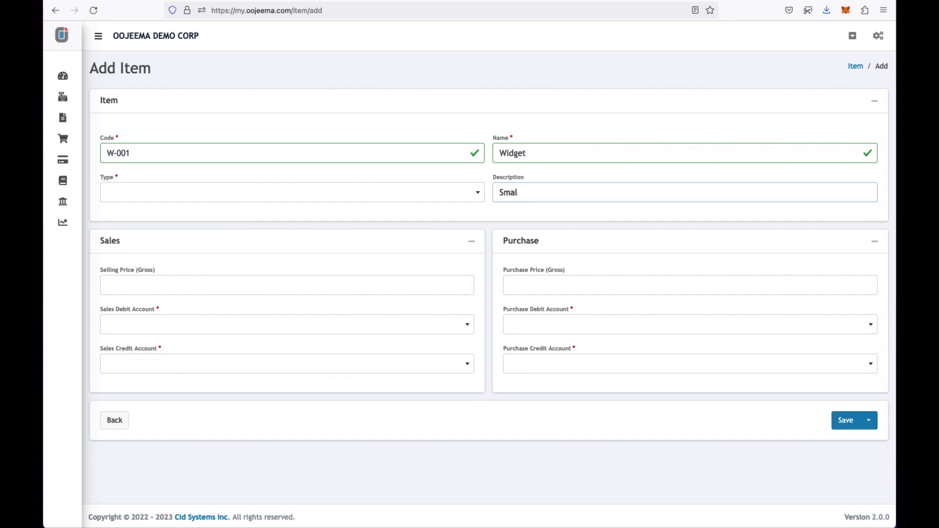
pyautogui.write('l Widget')
pyautogui.click(480, 193)
pyautogui.click(440, 235)
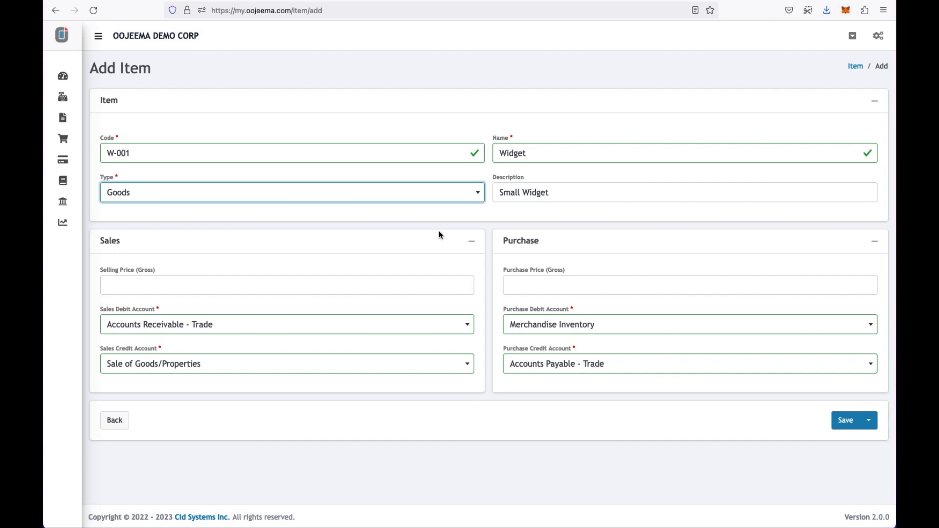
pyautogui.click(435, 281)
pyautogui.write('100')
pyautogui.click(613, 284)
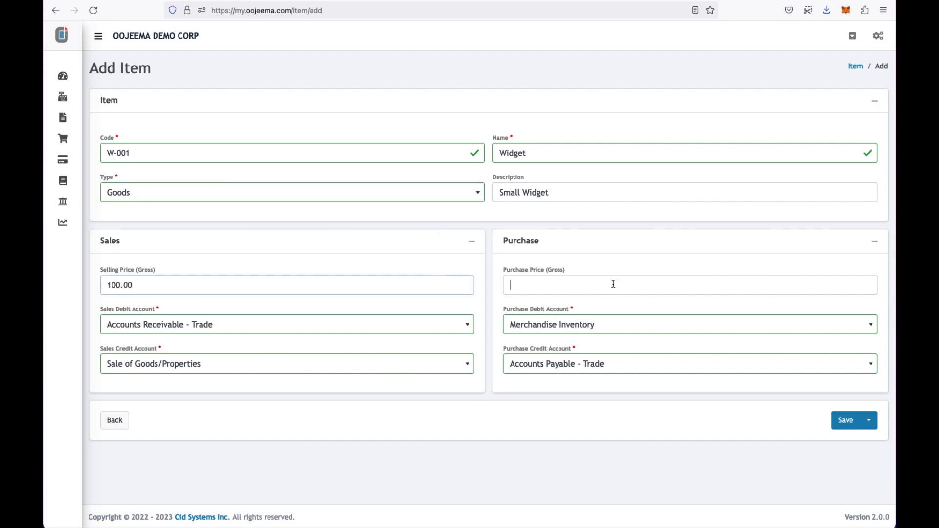
pyautogui.write('50')
pyautogui.click(567, 445)
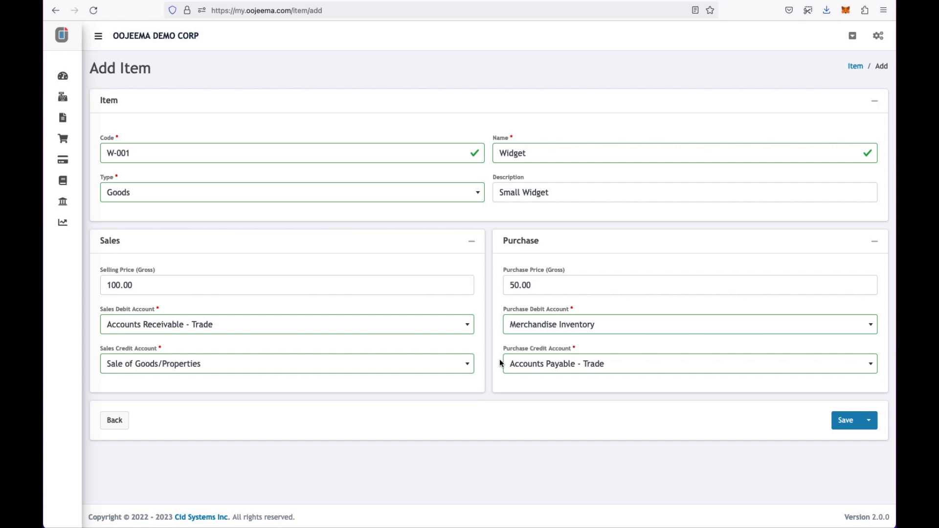
# - Keep the default sales and purchase debit/credit accounts and save the Widget item
pyautogui.click(468, 331)
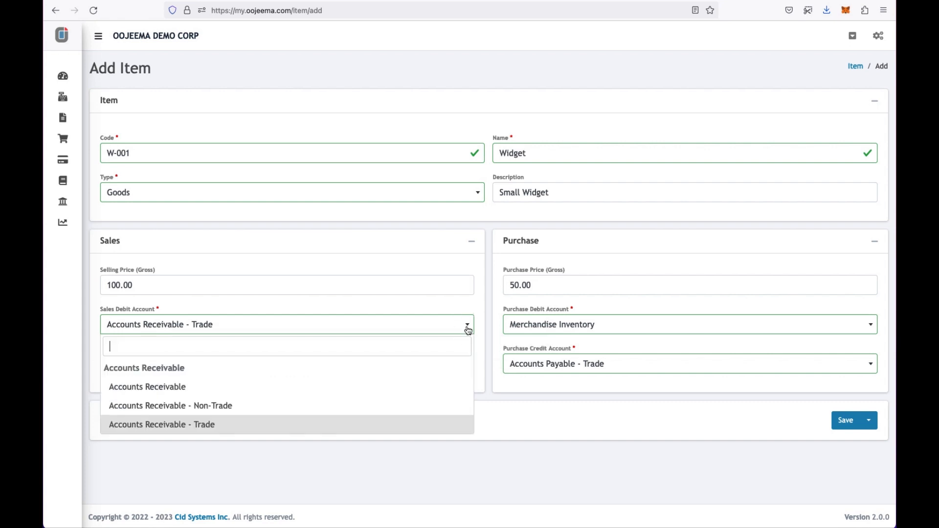
pyautogui.click(468, 331)
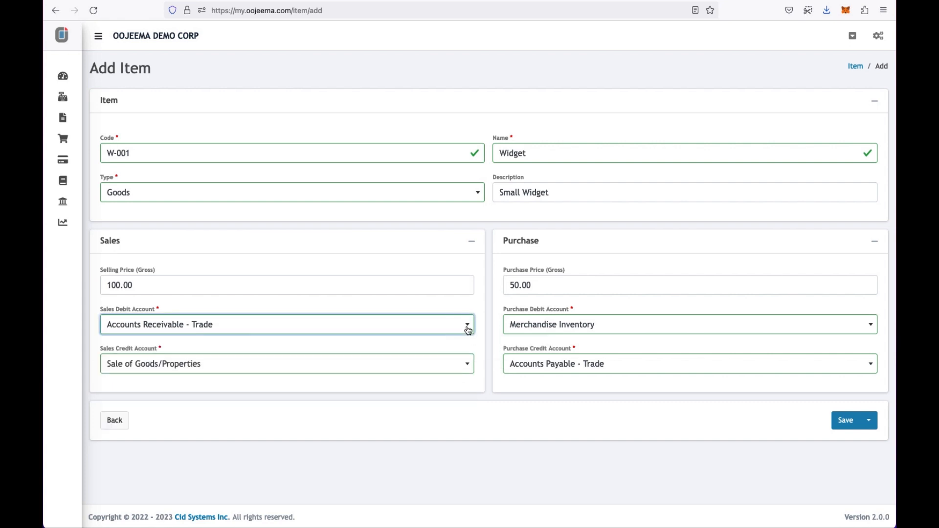
pyautogui.click(524, 324)
pyautogui.click(523, 324)
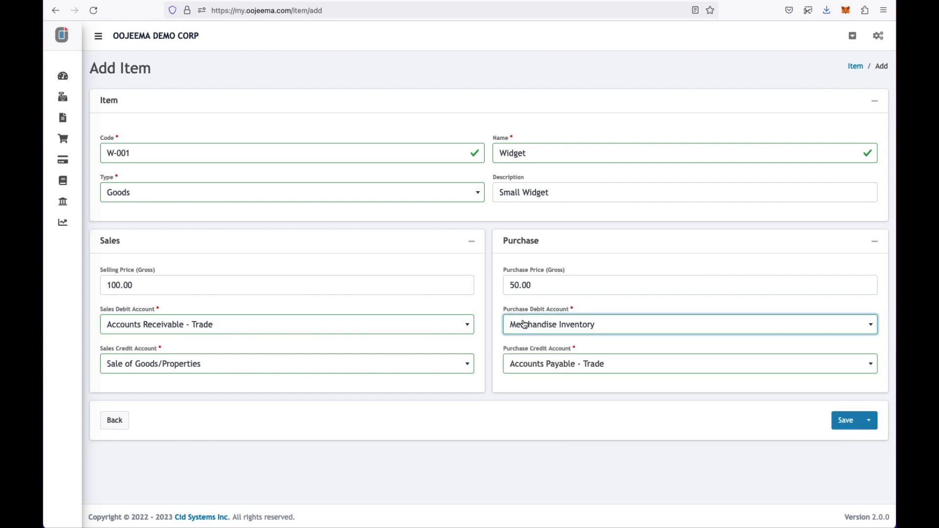
pyautogui.click(473, 366)
pyautogui.click(472, 366)
pyautogui.click(546, 364)
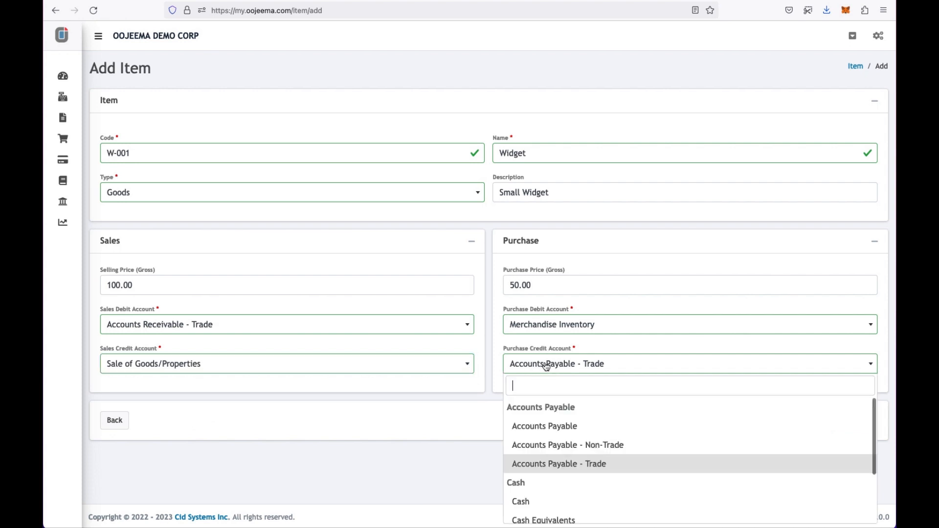
pyautogui.click(547, 367)
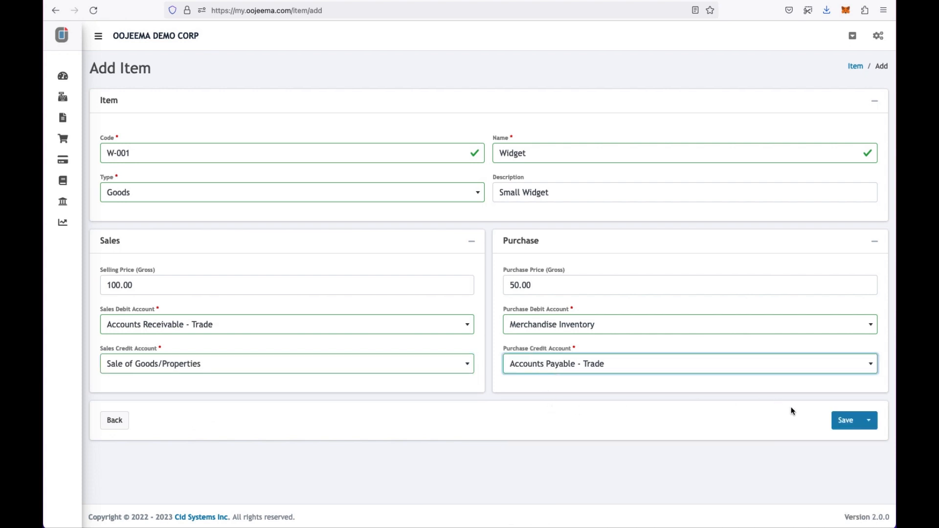
pyautogui.click(851, 425)
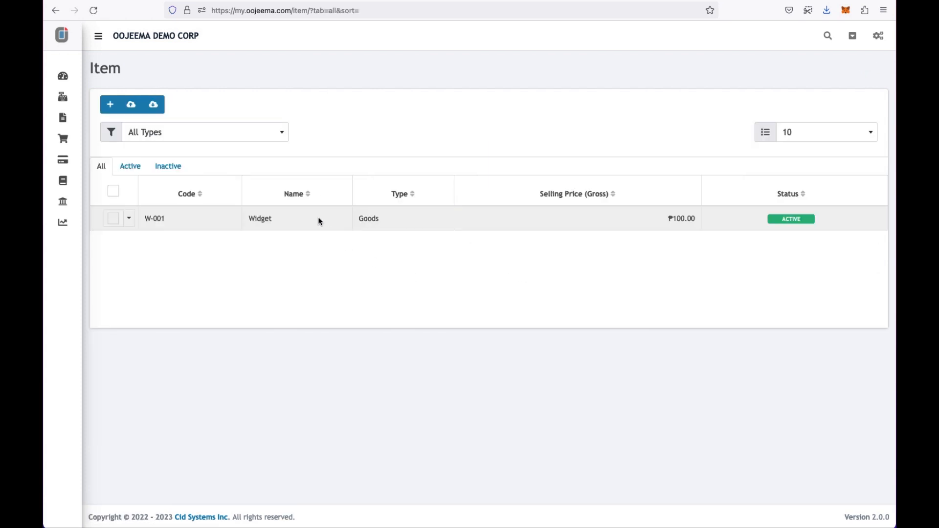
pyautogui.click(77, 106)
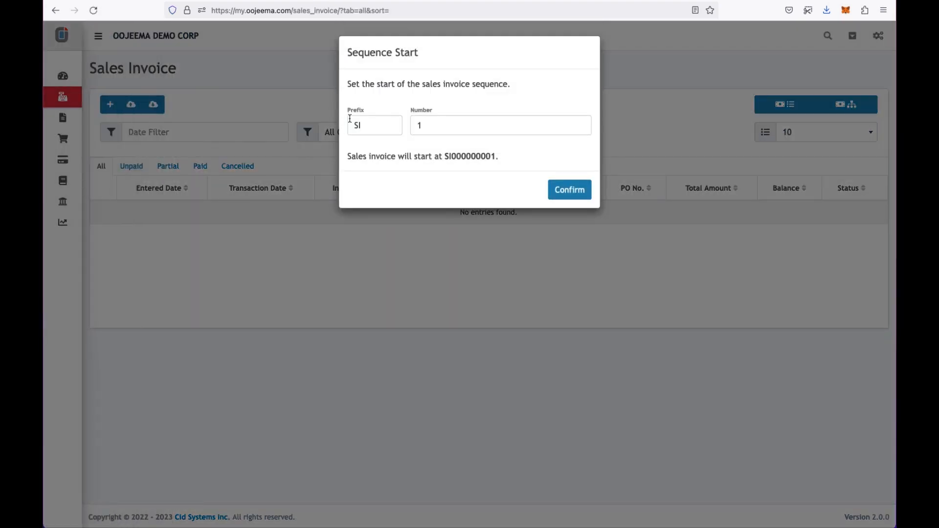
# - Change the sales invoice sequence start to 50, confirm, and begin a new sales invoice
pyautogui.click(441, 124)
pyautogui.press('BackSpace')
pyautogui.write('50')
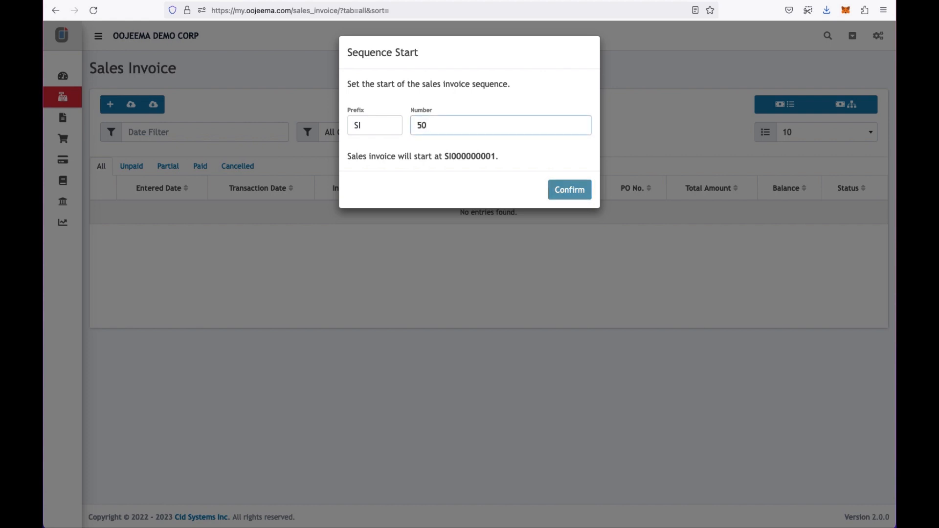
pyautogui.click(573, 198)
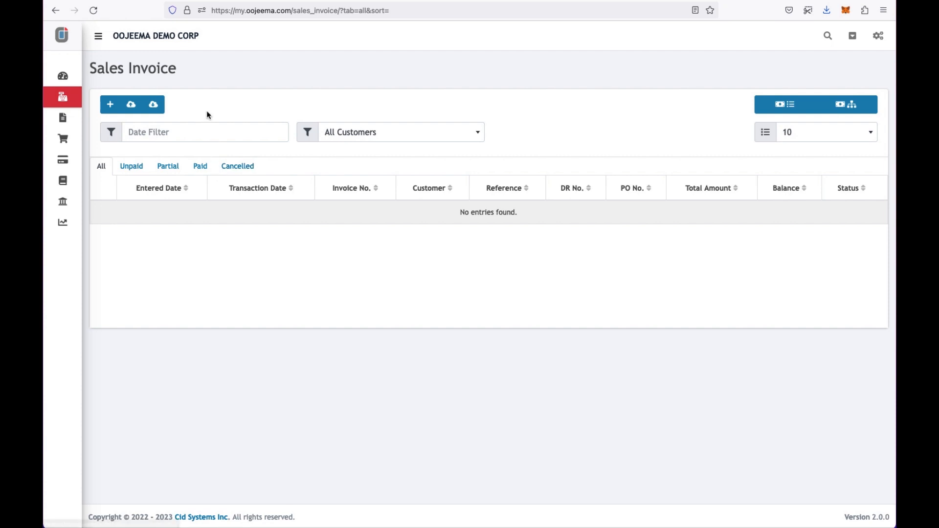
pyautogui.click(112, 106)
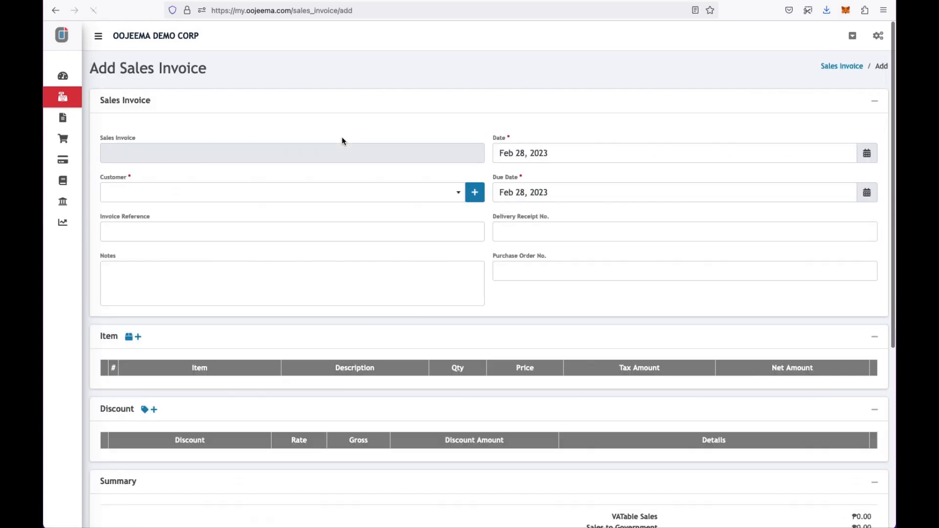
# - Open a new customer form from the invoice with code CUS-002 and trade name Customer Two
pyautogui.click(364, 193)
pyautogui.click(364, 193)
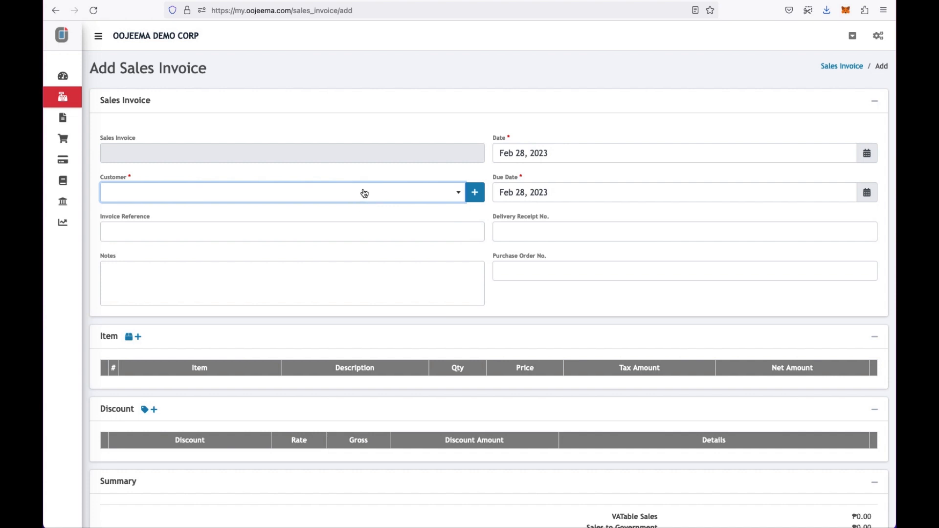
pyautogui.click(474, 194)
pyautogui.click(391, 102)
pyautogui.write('Cu')
pyautogui.press('BackSpace')
pyautogui.write('US-002')
pyautogui.click(489, 100)
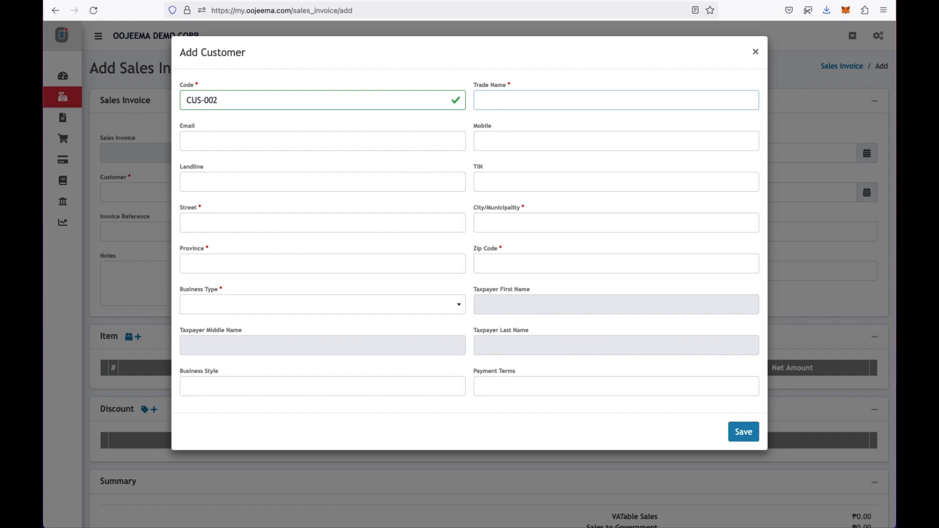
pyautogui.write('Custo')
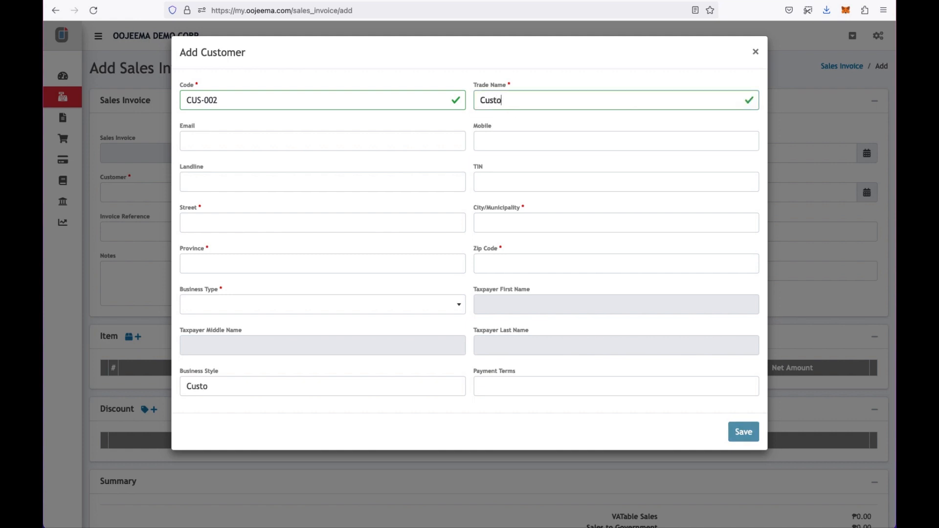
pyautogui.write('mer Two')
pyautogui.click(349, 216)
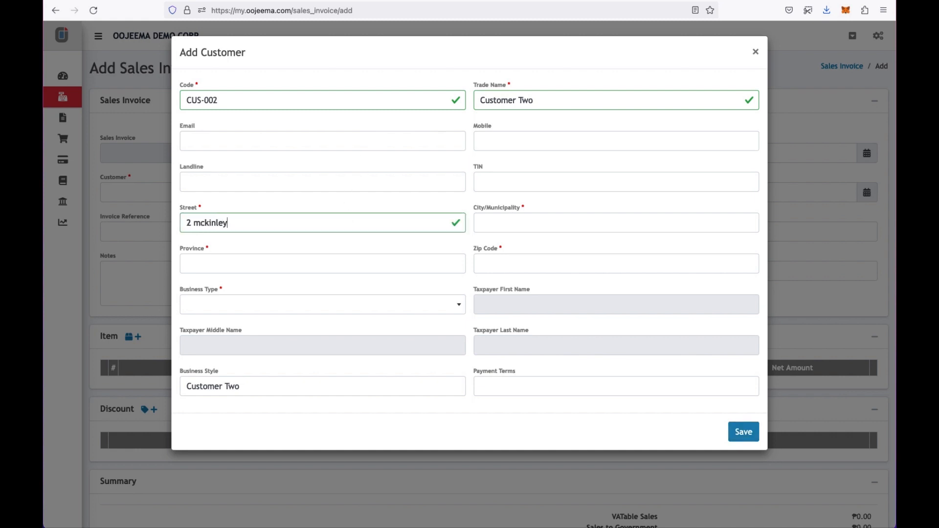
pyautogui.click(566, 222)
pyautogui.write('Makati')
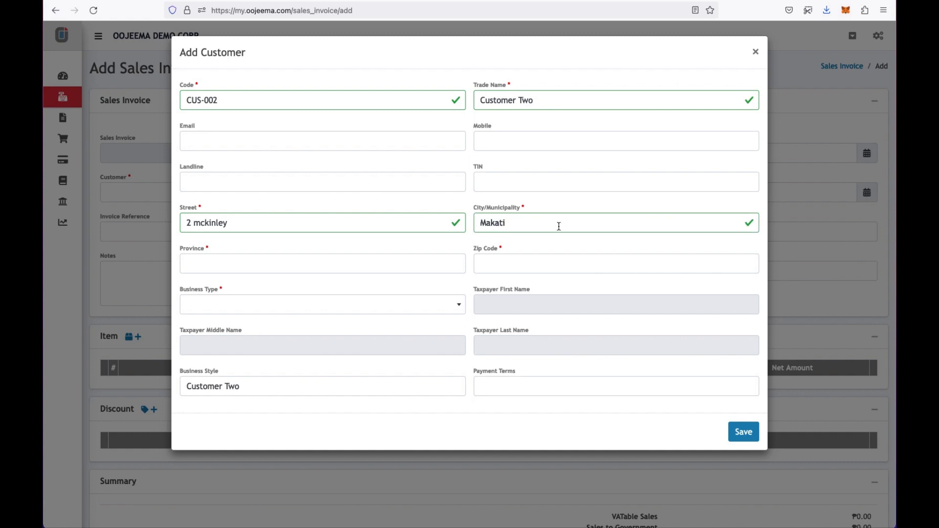
pyautogui.click(440, 256)
pyautogui.write('Me')
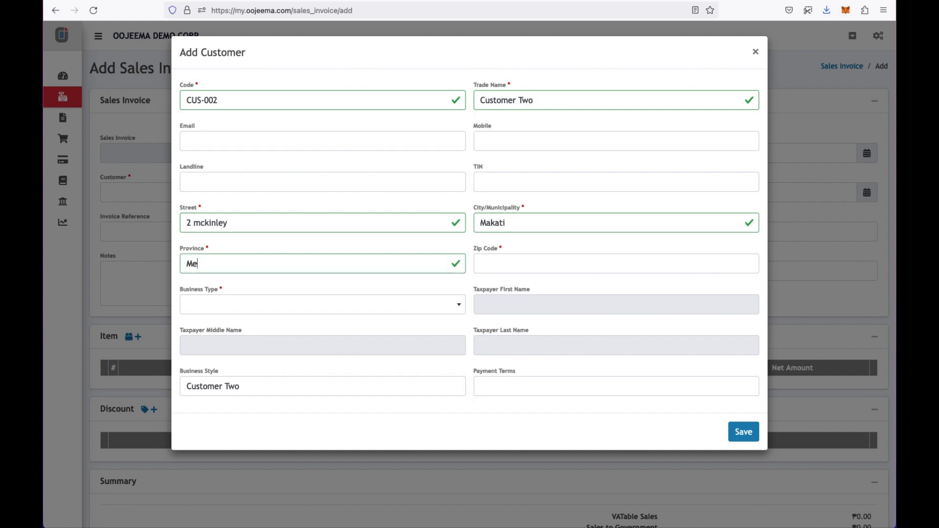
pyautogui.write('tro Manila')
pyautogui.click(538, 264)
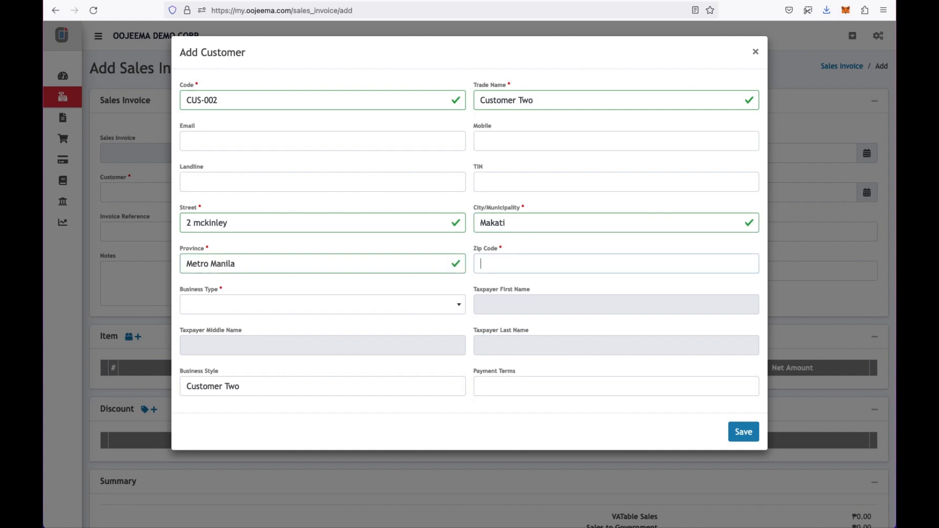
pyautogui.write('1200')
pyautogui.click(414, 301)
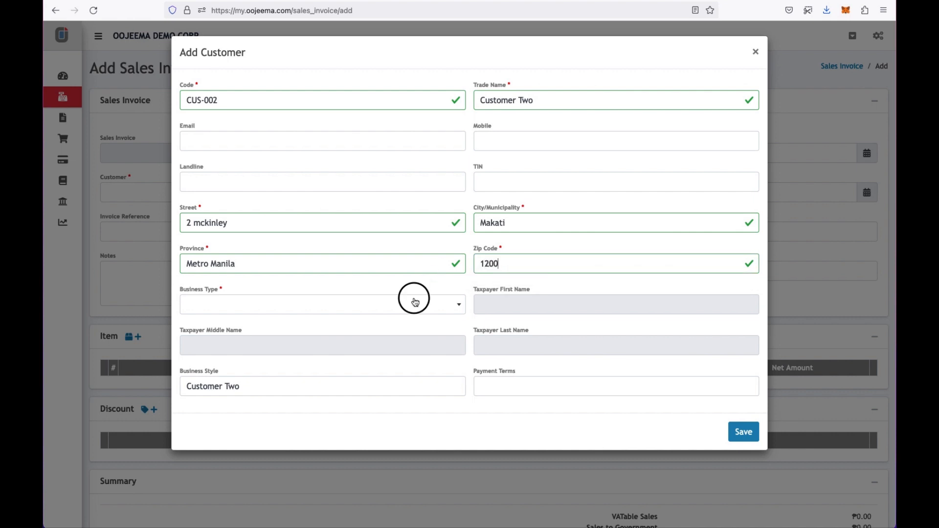
pyautogui.click(373, 364)
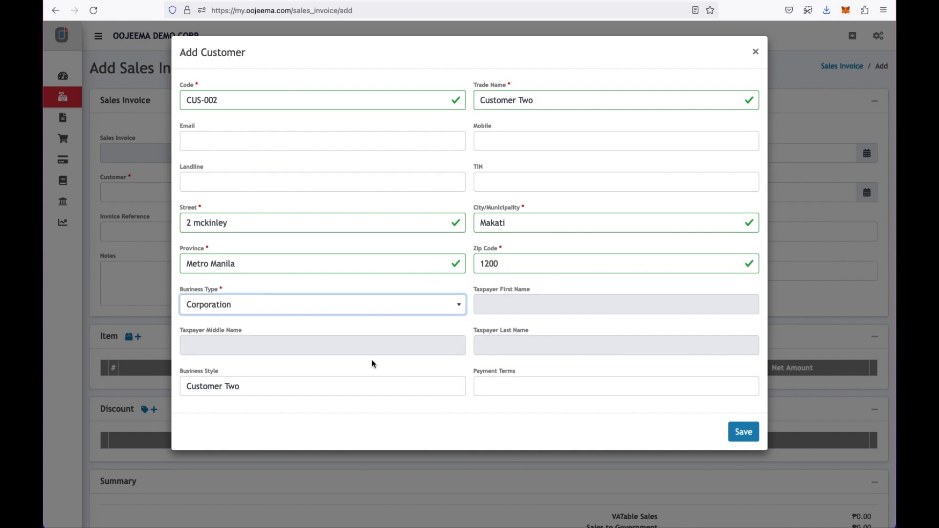
pyautogui.click(738, 433)
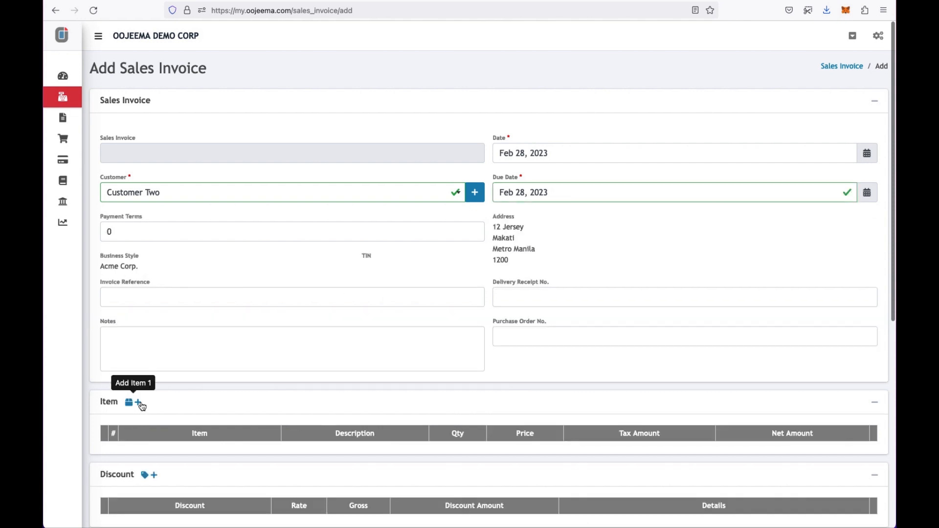
# - Add a line of 100 Widgets at ₱100.00 with VATable Sales - 12% tax, totaling ₱10,000.00
pyautogui.click(139, 402)
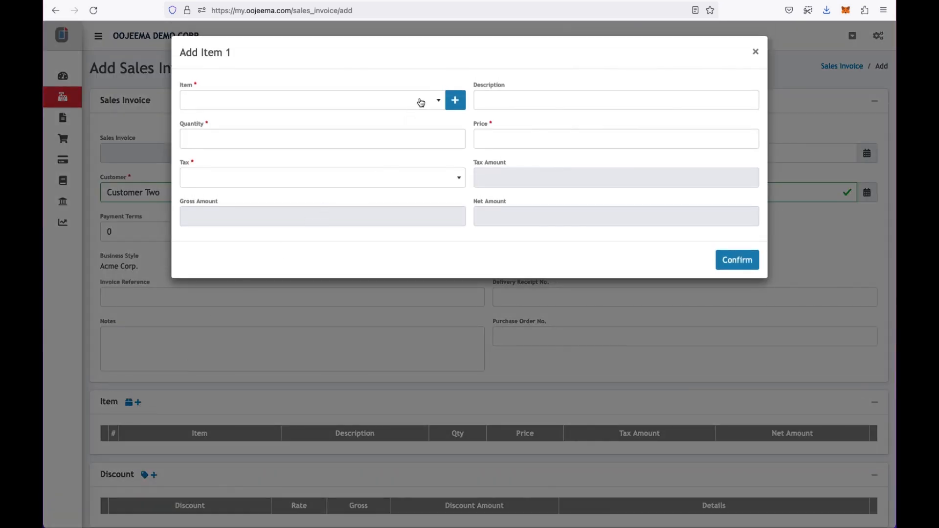
pyautogui.click(438, 100)
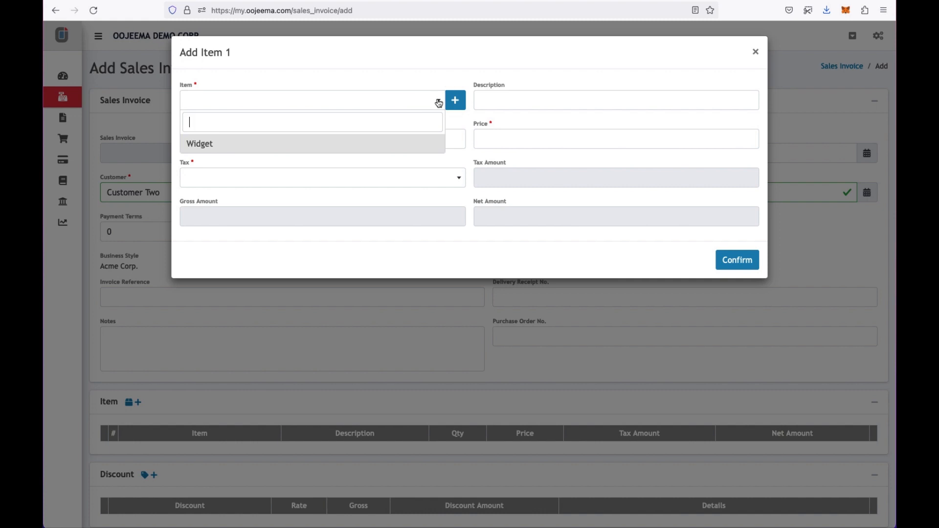
pyautogui.click(383, 147)
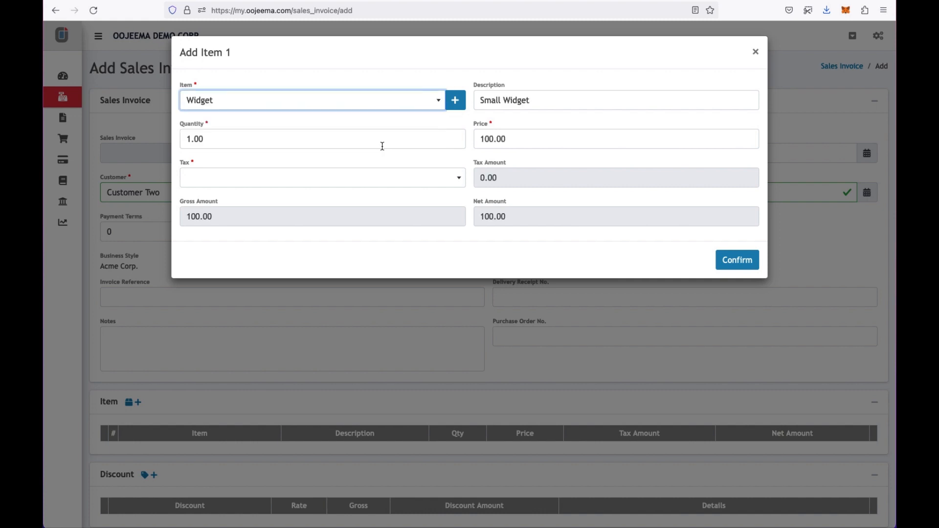
pyautogui.doubleClick(405, 142)
pyautogui.write('10')
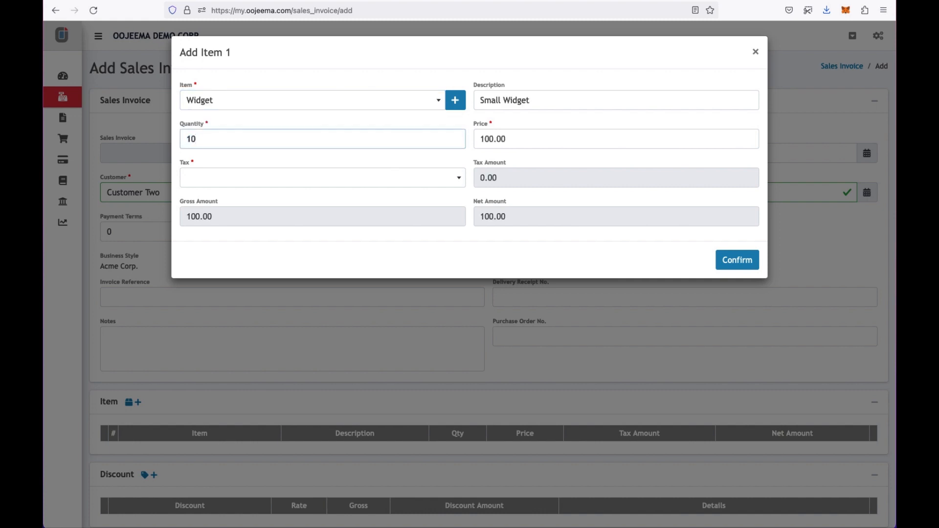
pyautogui.press('Tab')
pyautogui.click(410, 172)
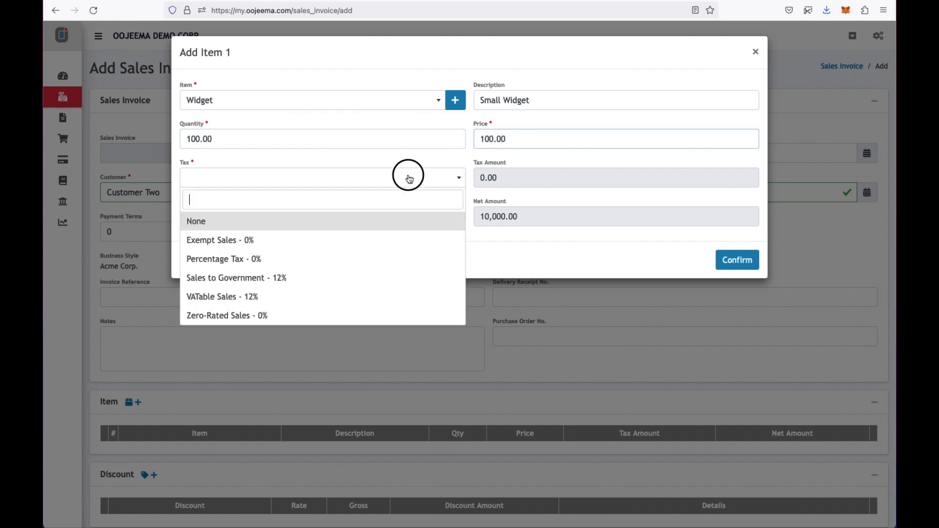
pyautogui.click(305, 298)
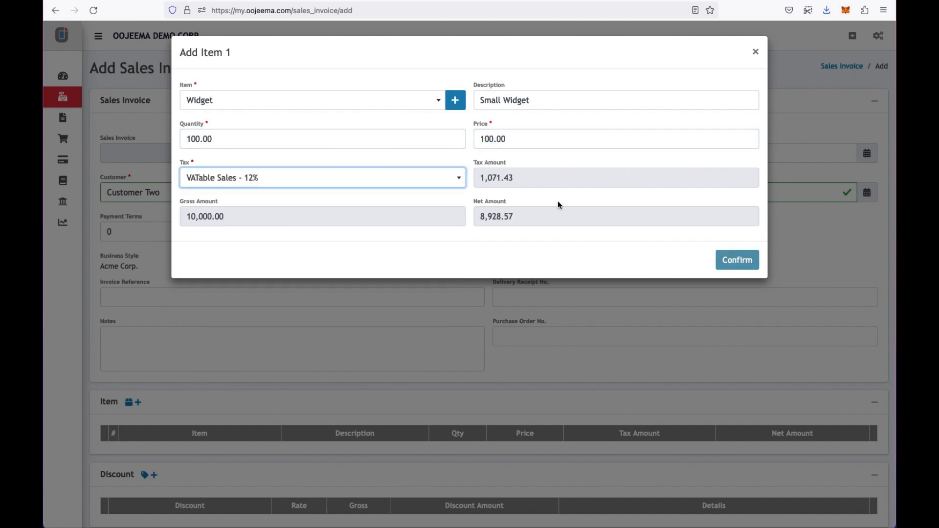
pyautogui.click(732, 261)
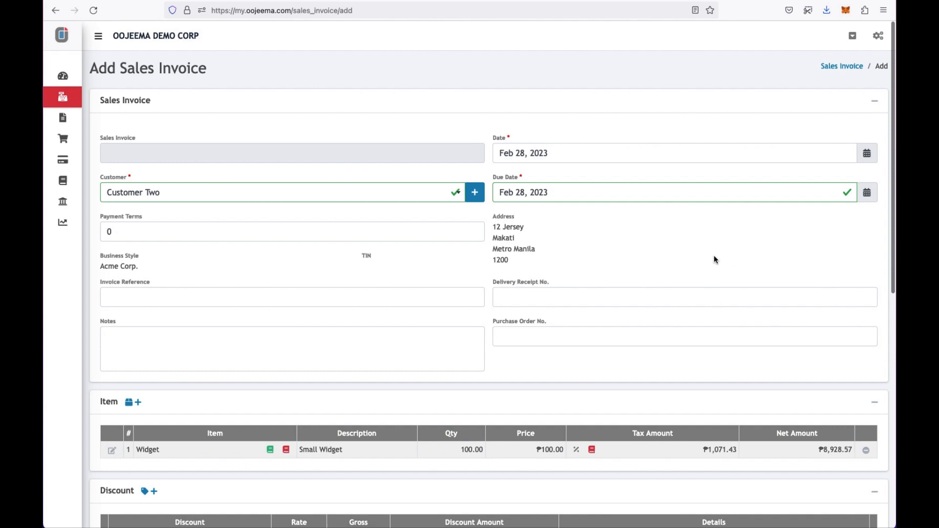
pyautogui.scroll(-3, 639, 276)
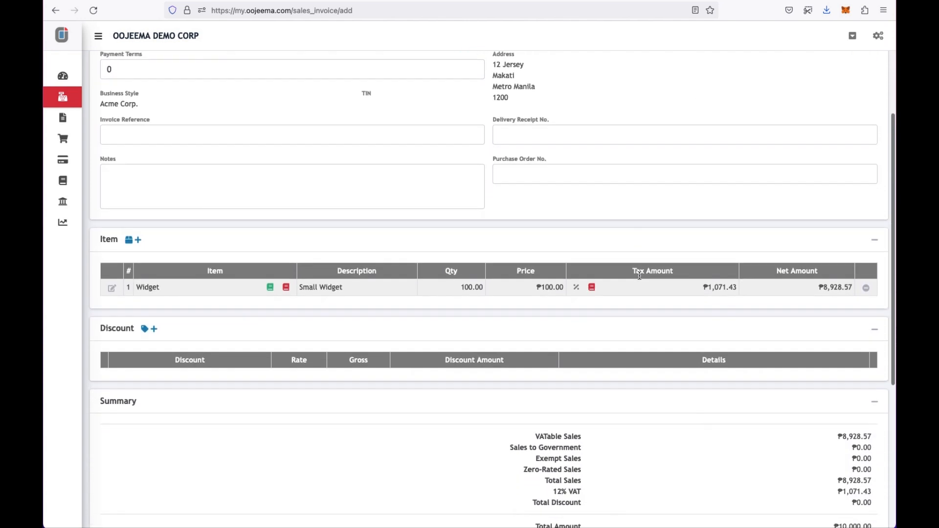
# - Add a PWD Discount on a 5,000 gross amount, entering the cardholder's ID name, address and number
pyautogui.click(154, 328)
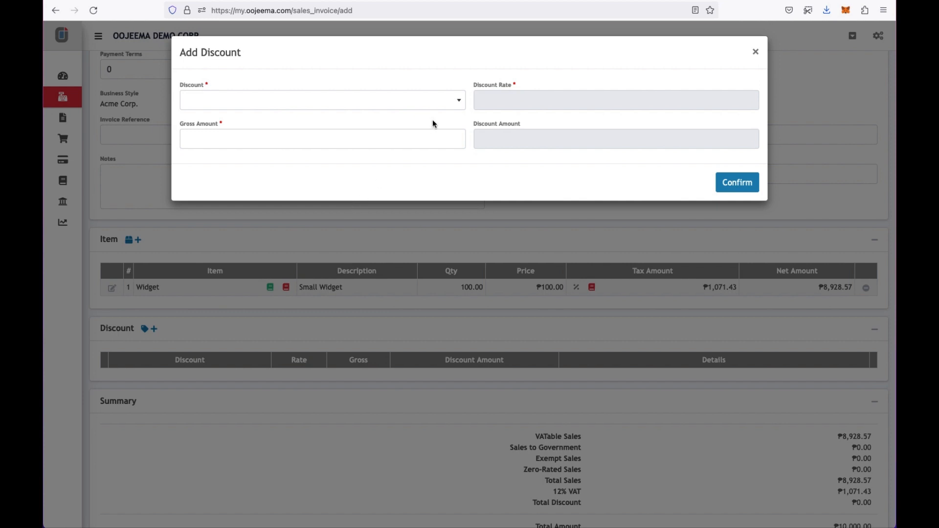
pyautogui.click(441, 100)
pyautogui.click(413, 139)
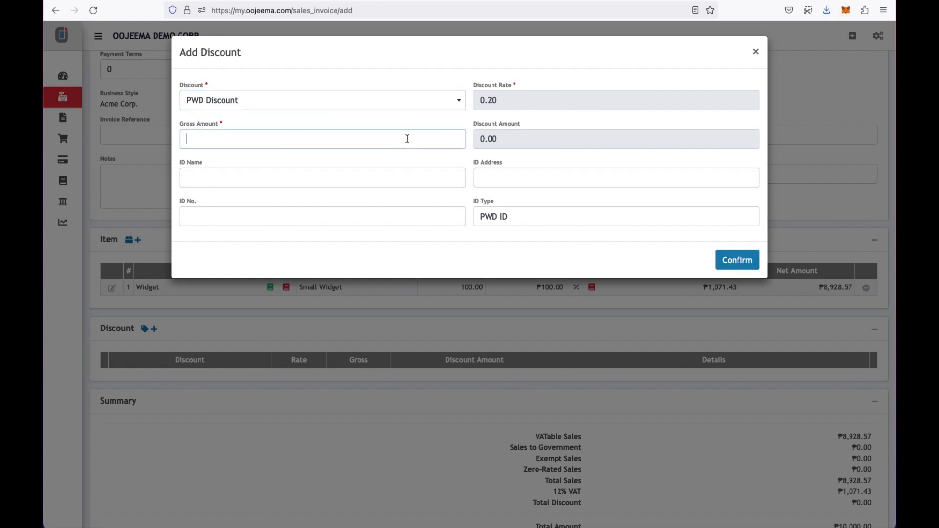
pyautogui.write('5,')
pyautogui.write('000')
pyautogui.click(415, 172)
pyautogui.write('Juan Dela Cruz')
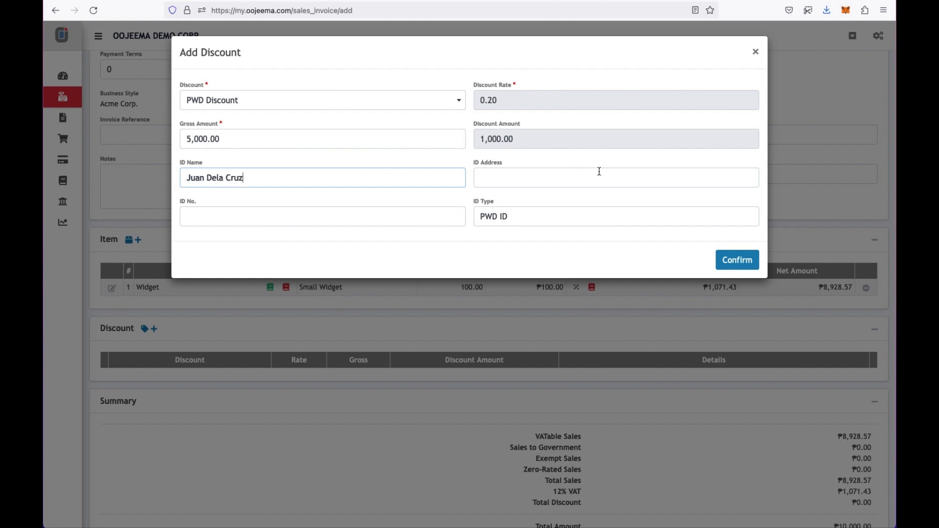
pyautogui.click(599, 171)
pyautogui.write('Manila')
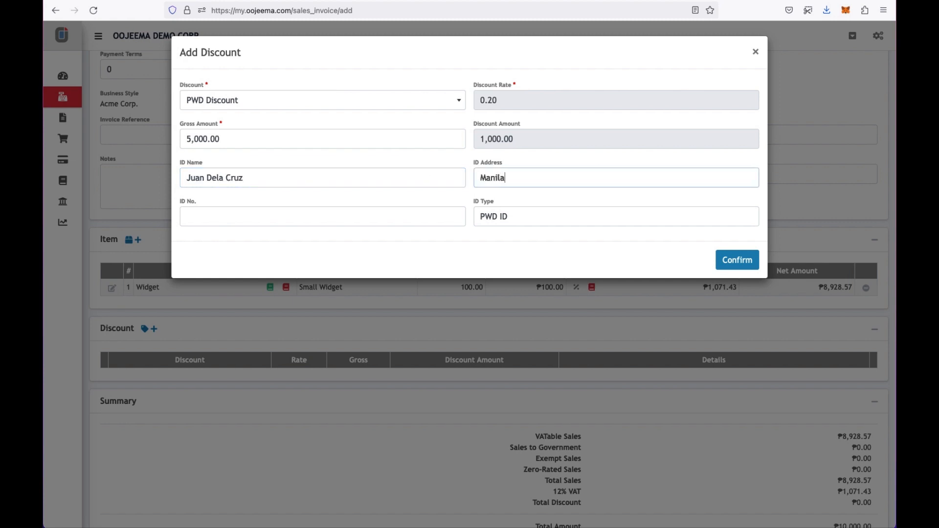
pyautogui.click(454, 214)
pyautogui.write('9008')
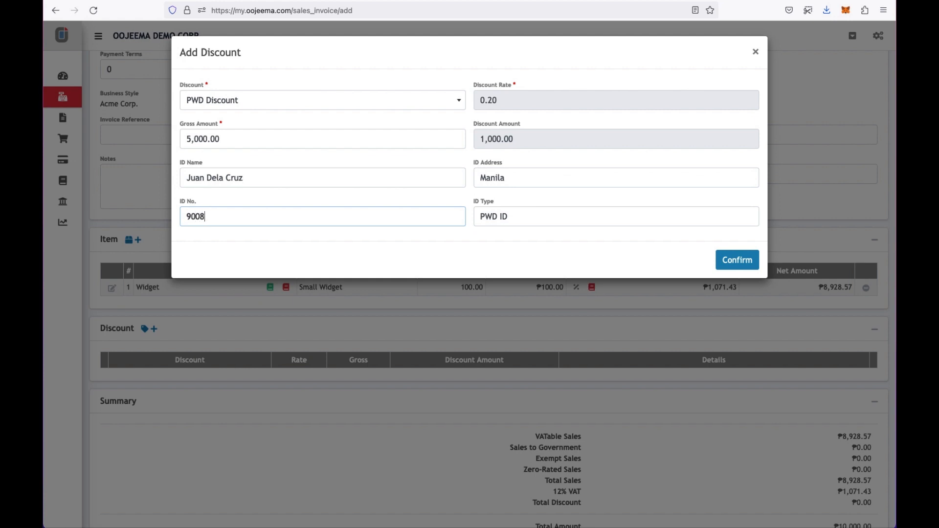
pyautogui.click(571, 247)
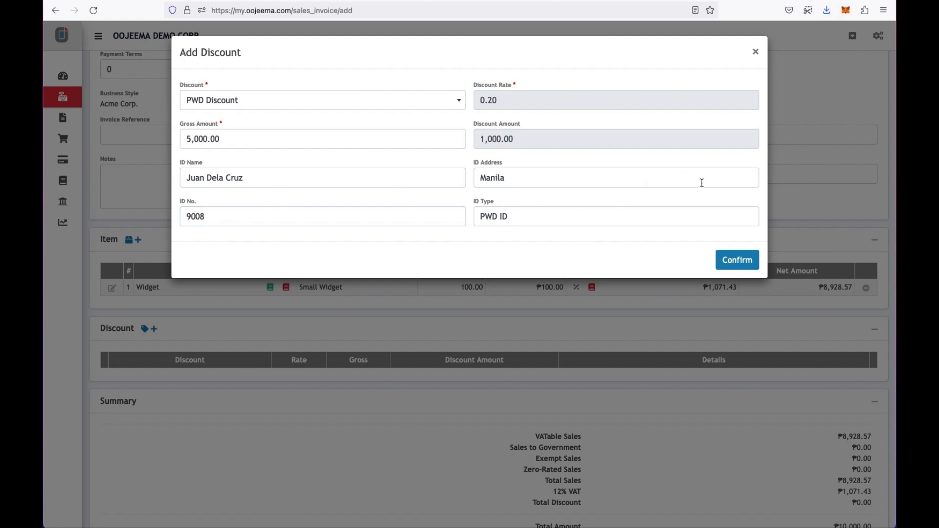
pyautogui.click(730, 259)
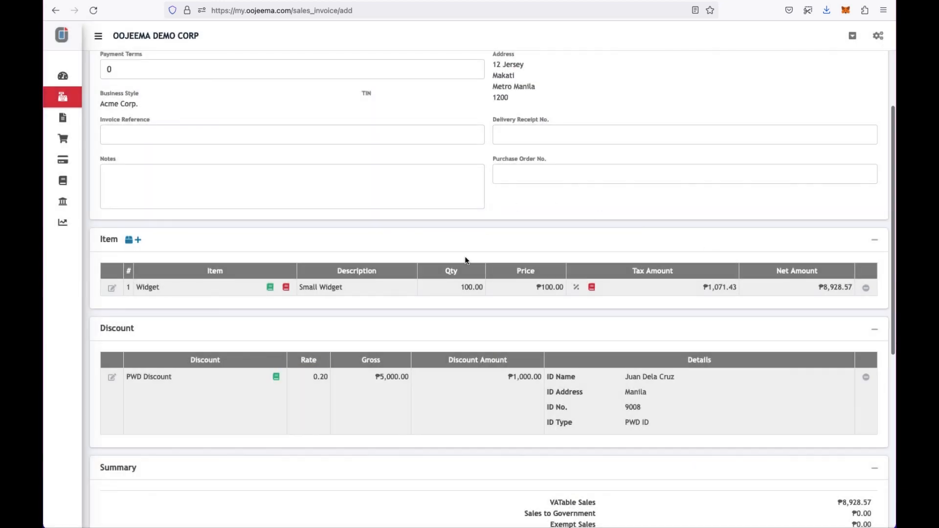
# - Scroll to the bottom and save invoice SI000000050 for Customer Two at ₱9,000.00
pyautogui.scroll(-4, 423, 357)
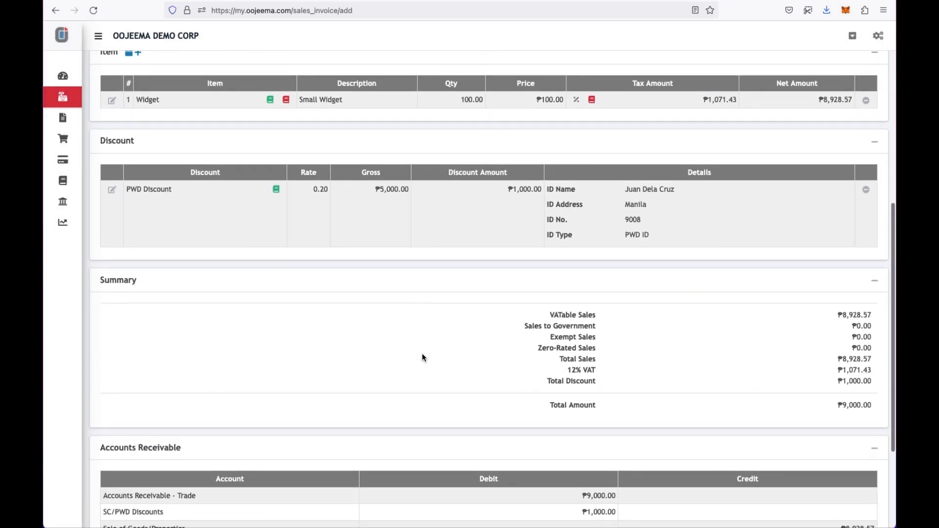
pyautogui.scroll(-3, 423, 358)
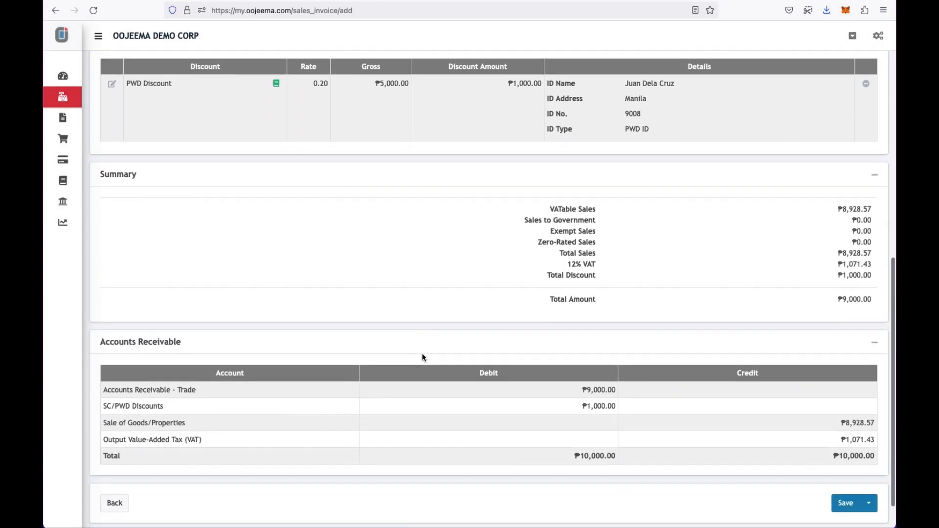
pyautogui.scroll(-1, 424, 357)
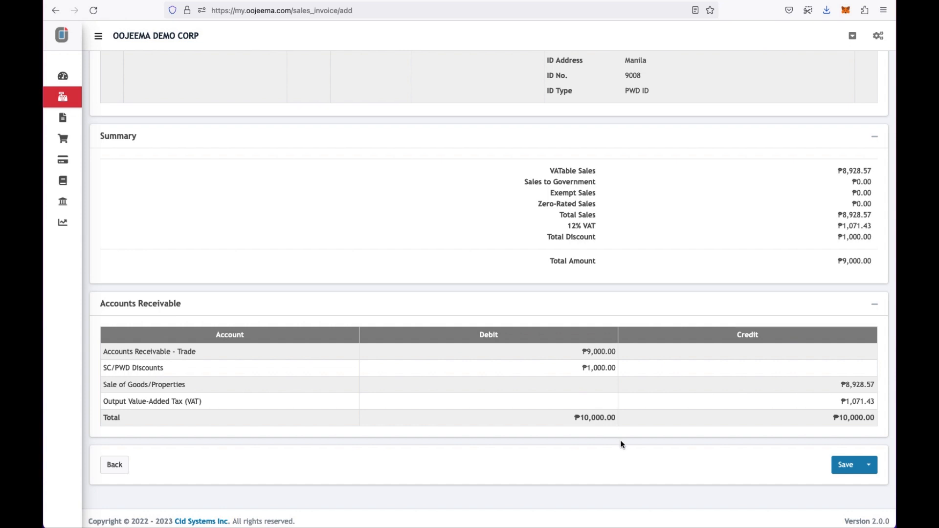
pyautogui.click(845, 466)
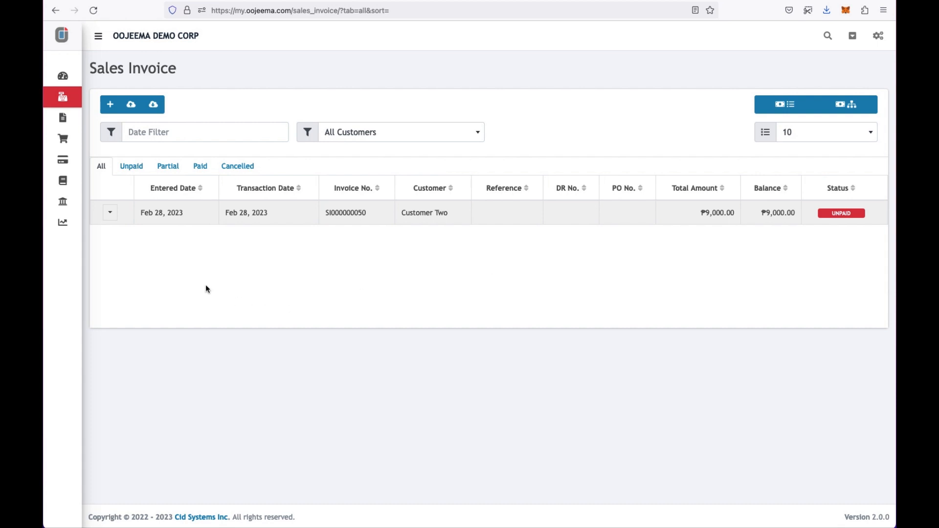
# - Start a payment on the invoice into Cash in Bank - Acme Bank with payment mode Check
pyautogui.click(111, 214)
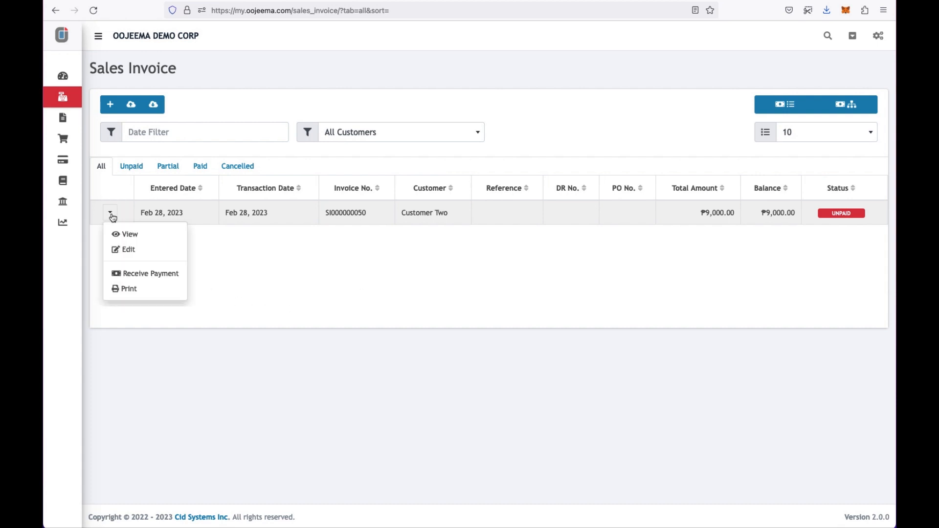
pyautogui.click(137, 273)
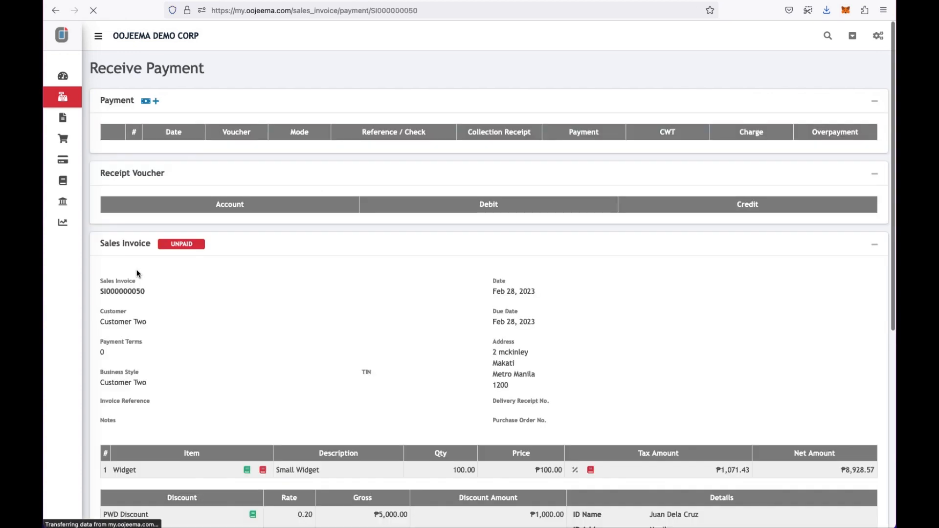
pyautogui.scroll(-3, 233, 280)
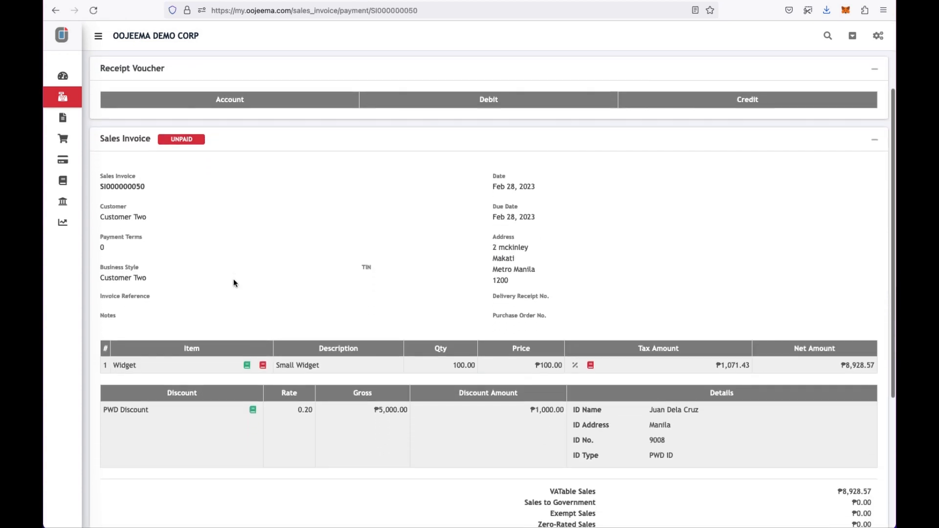
pyautogui.scroll(3, 234, 283)
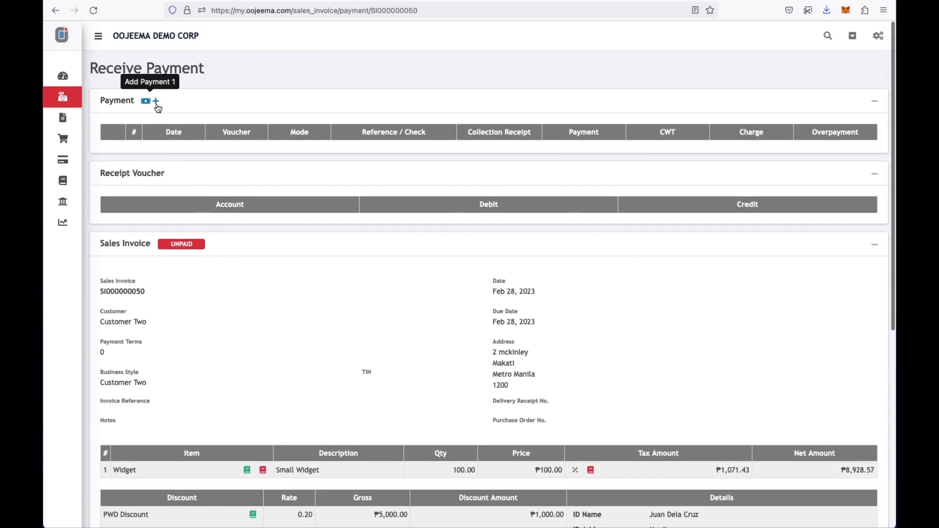
pyautogui.click(157, 104)
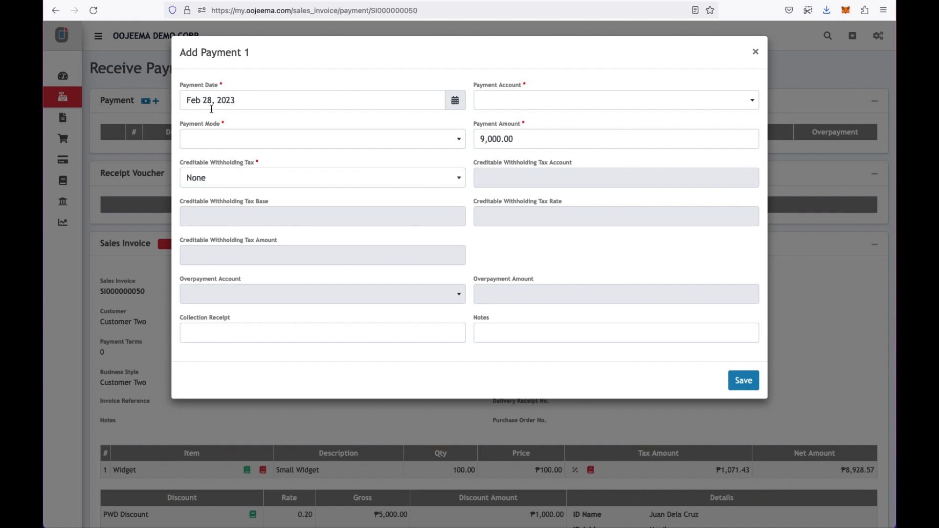
pyautogui.click(509, 103)
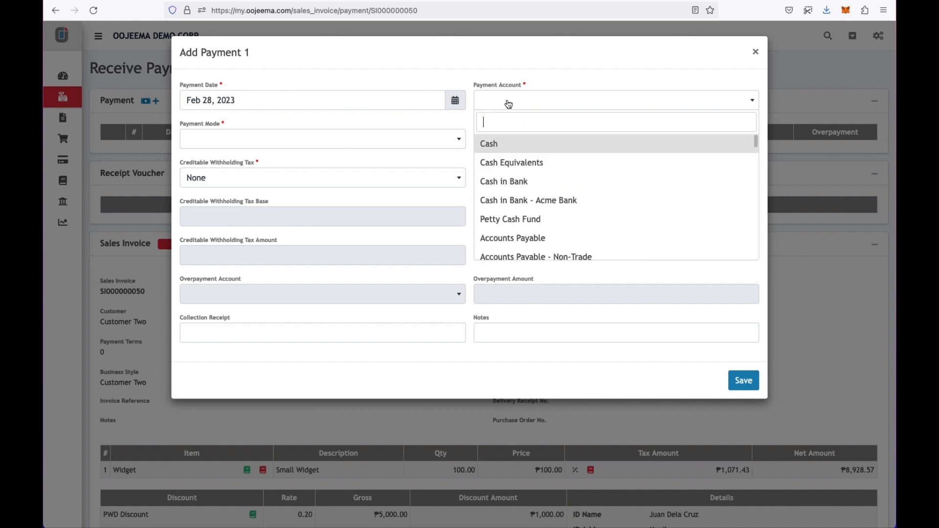
pyautogui.click(506, 201)
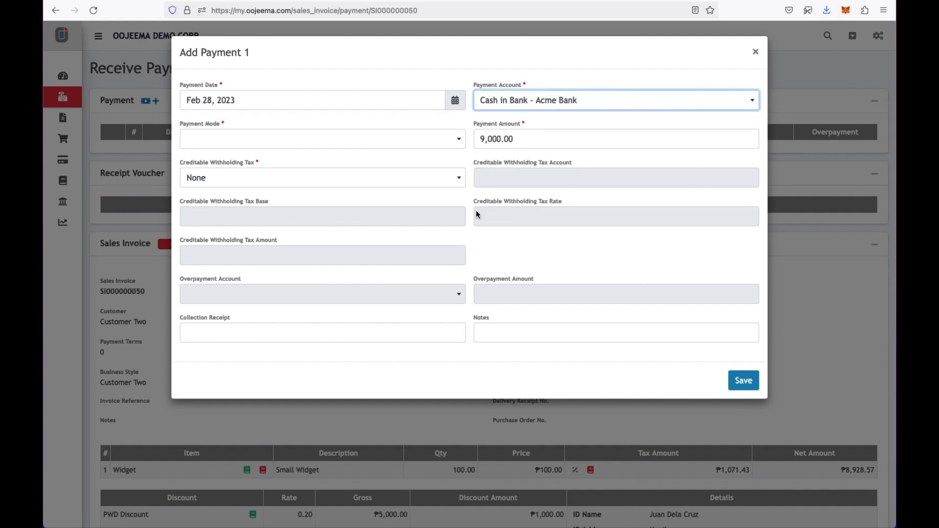
pyautogui.click(459, 142)
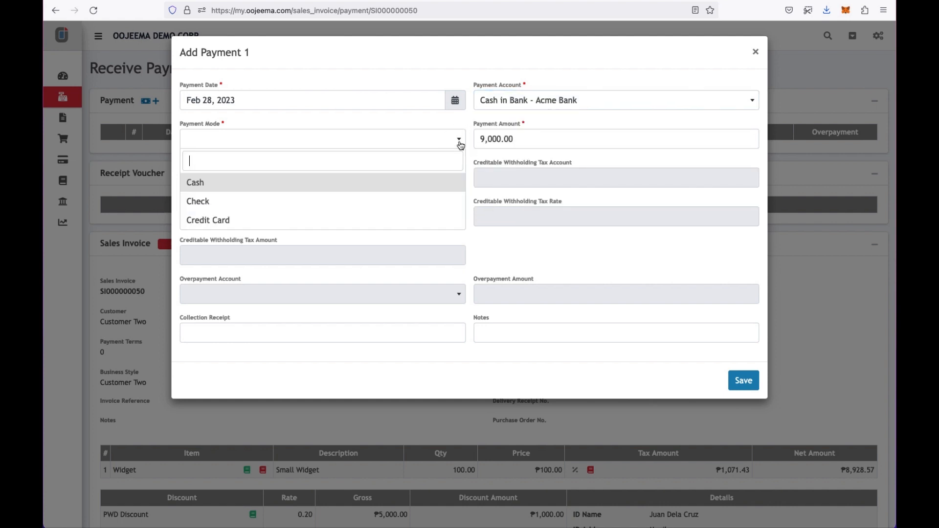
pyautogui.click(411, 201)
# - Enter the check number, apply withholding code WC158 on a 9,000 base, and save the payment
pyautogui.click(409, 183)
pyautogui.write('9008')
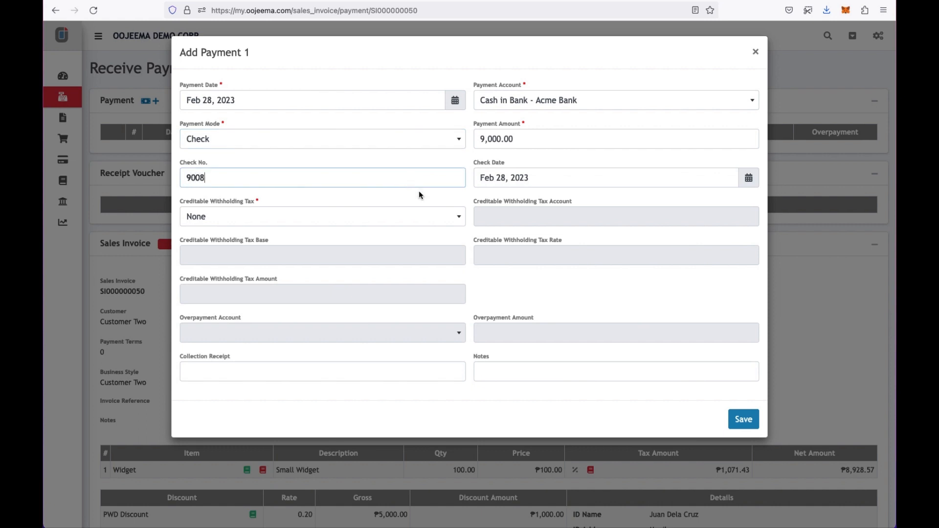
pyautogui.click(410, 218)
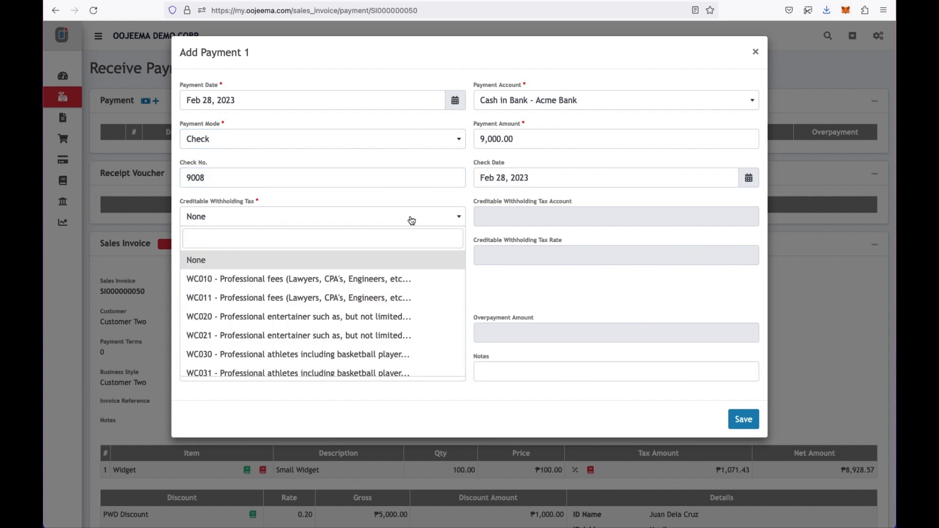
pyautogui.write('158')
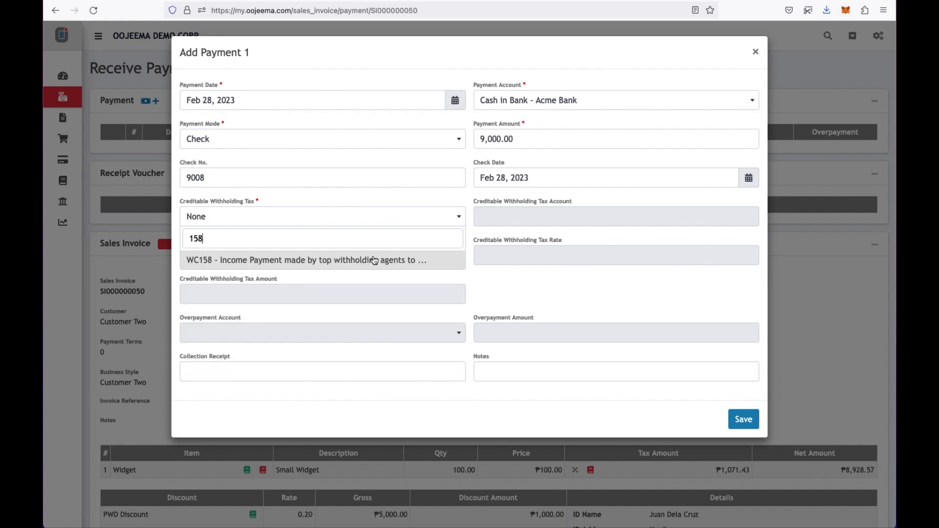
pyautogui.click(374, 259)
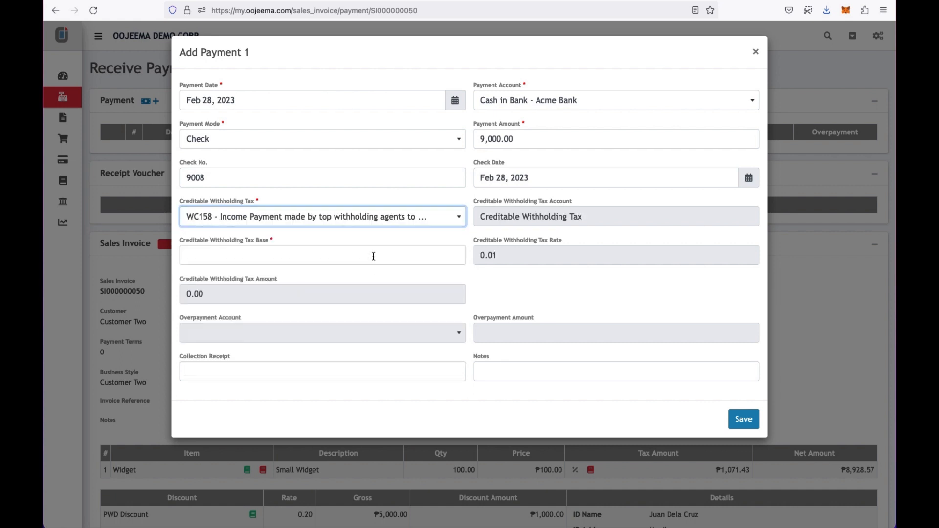
pyautogui.click(373, 256)
pyautogui.write('9,000')
pyautogui.press('Tab')
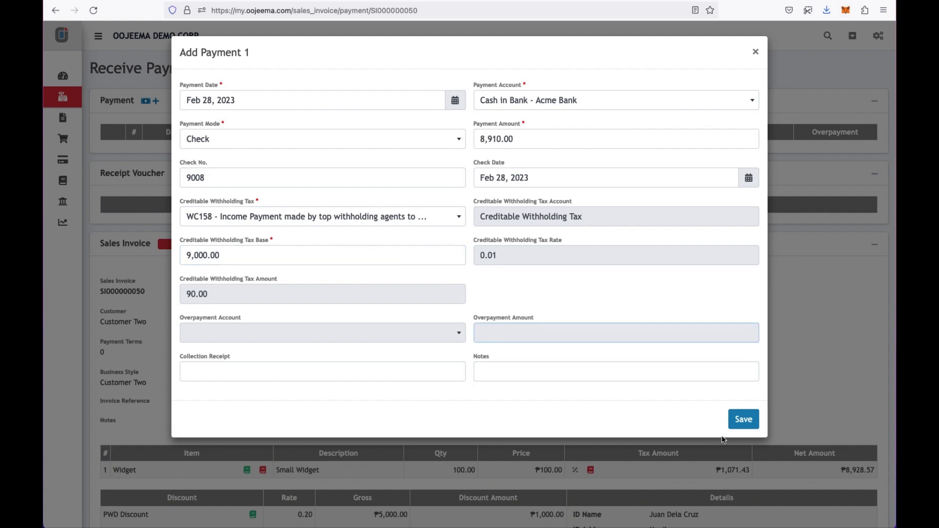
pyautogui.click(743, 419)
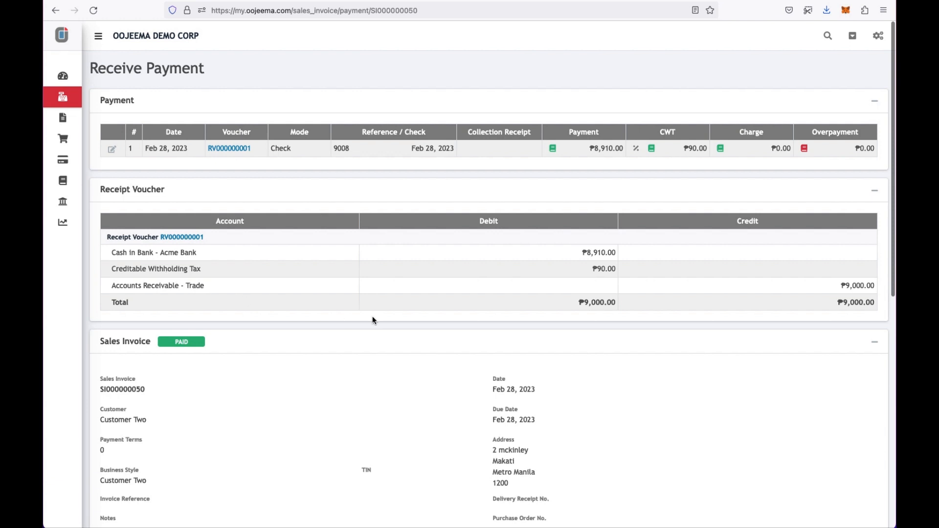
# - Open receipt voucher RV000000001 and generate its printable PDF copy
pyautogui.click(238, 151)
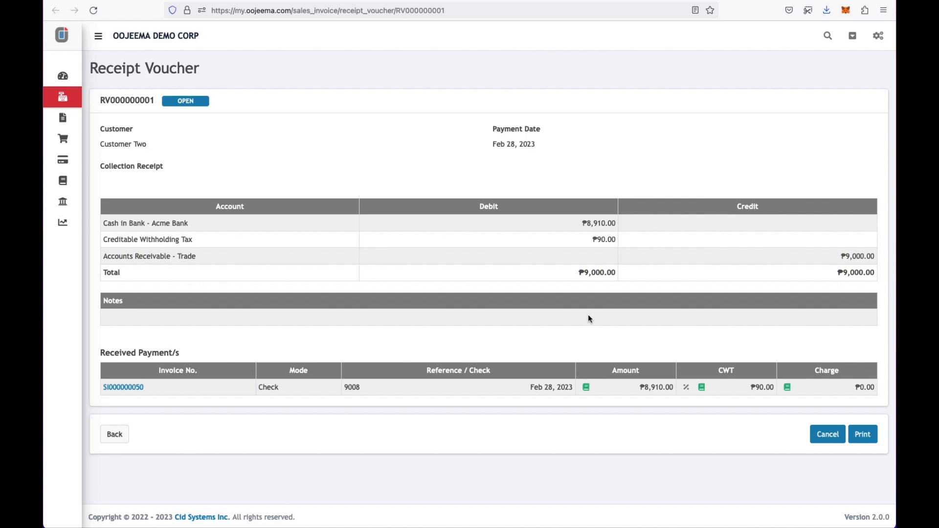
pyautogui.click(862, 436)
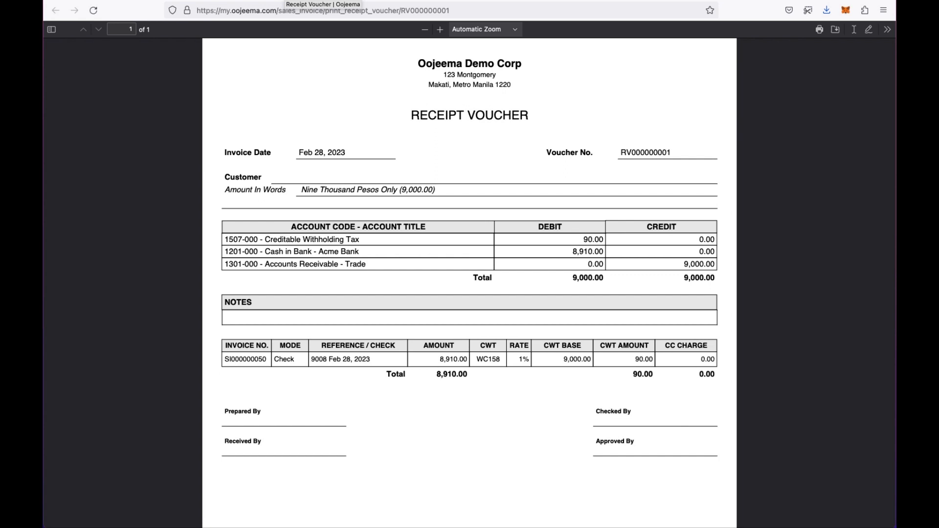
pyautogui.click(283, 1)
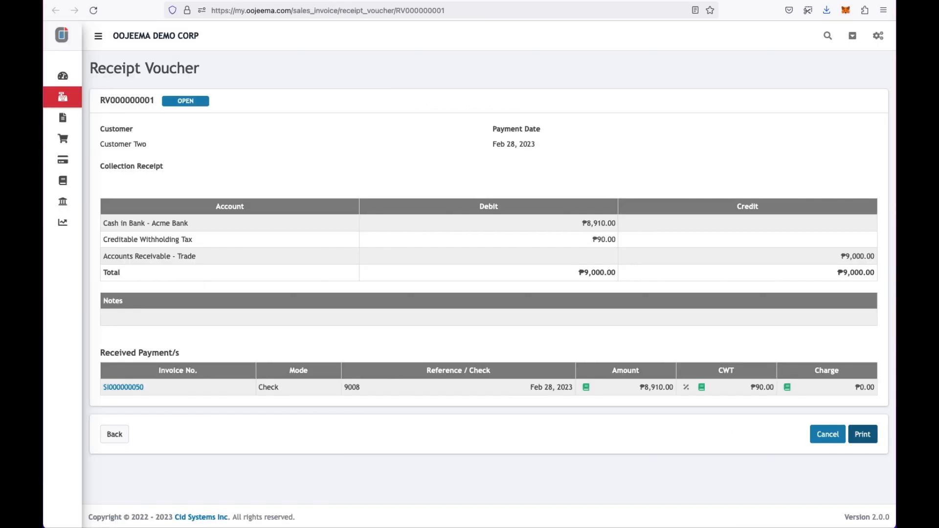
pyautogui.click(65, 121)
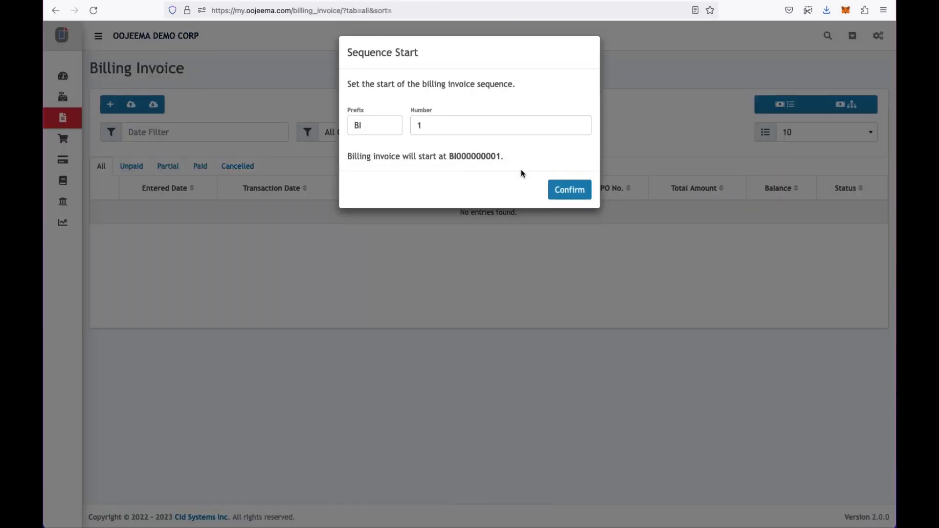
# - Accept BI000000001 numbering, start a Customer Two invoice with VATable Sales - 12% tax, and begin adding item 1
pyautogui.click(559, 189)
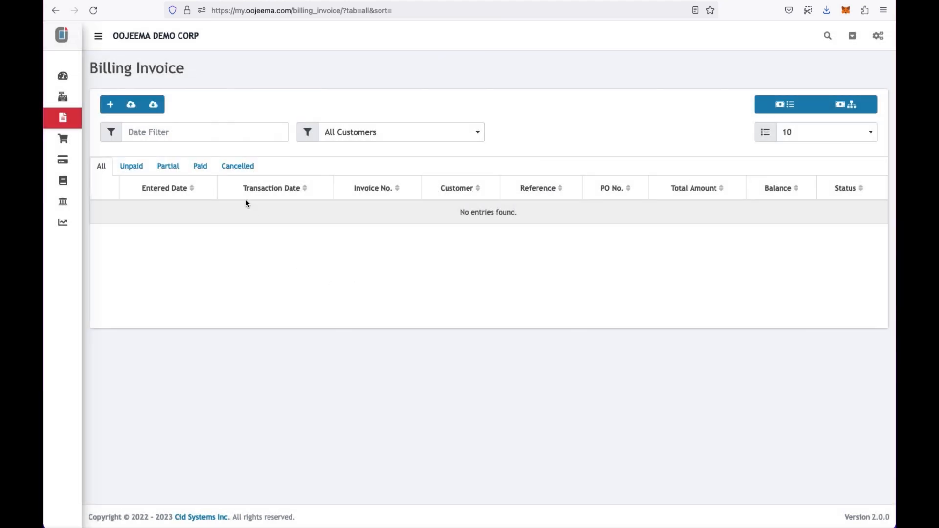
pyautogui.click(110, 104)
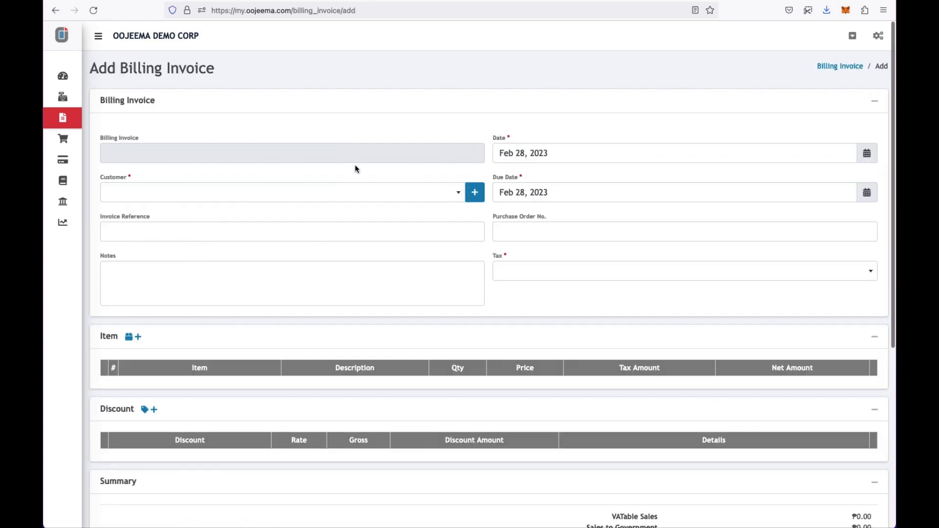
pyautogui.click(375, 190)
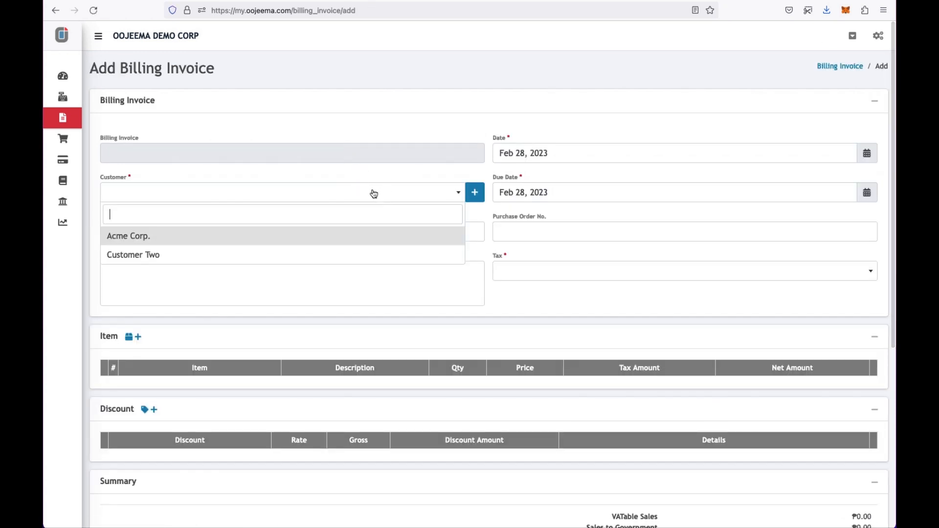
pyautogui.click(301, 252)
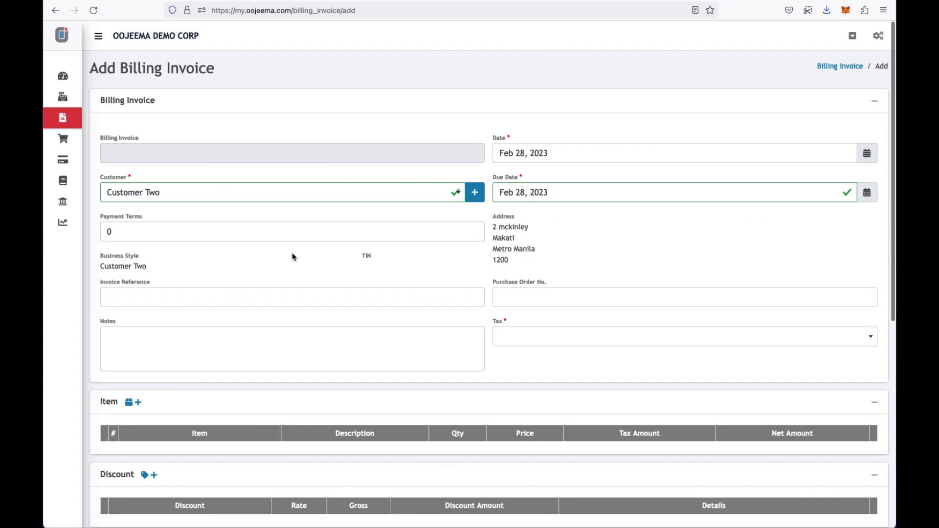
pyautogui.scroll(-3, 253, 318)
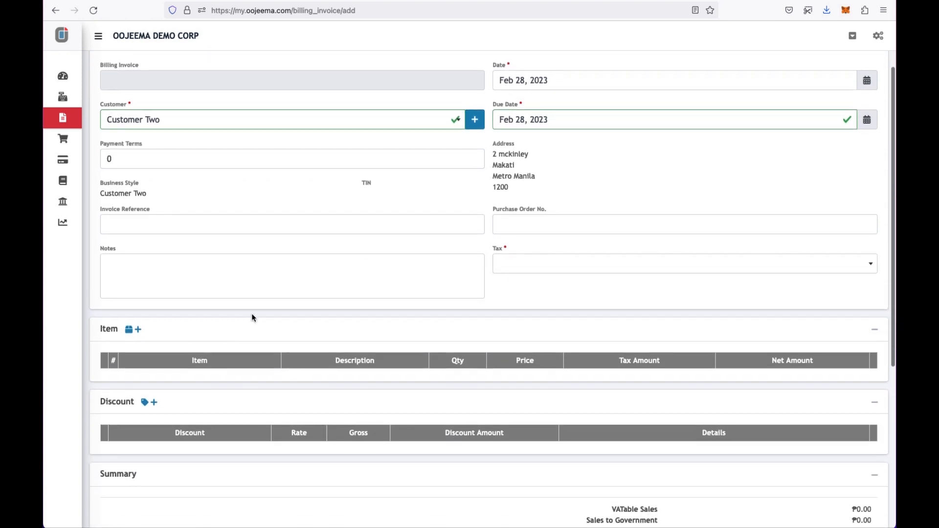
pyautogui.click(511, 270)
pyautogui.click(515, 382)
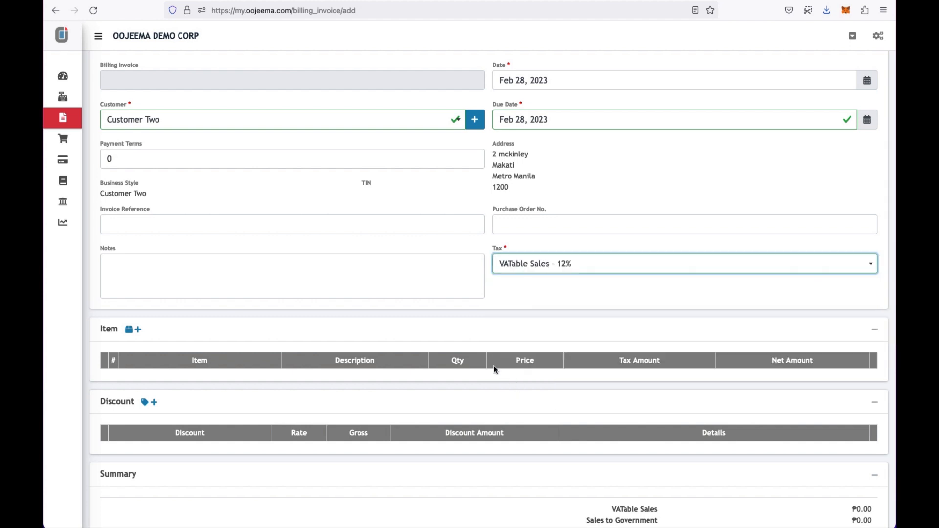
pyautogui.click(141, 332)
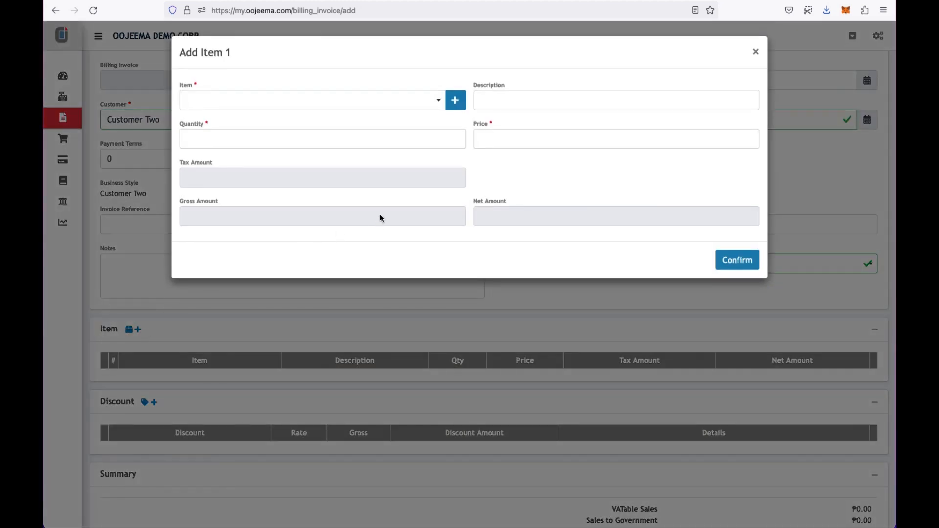
# - Start a new item with code S-001, name Cleaning and description 'Cleaning Services'
pyautogui.click(455, 101)
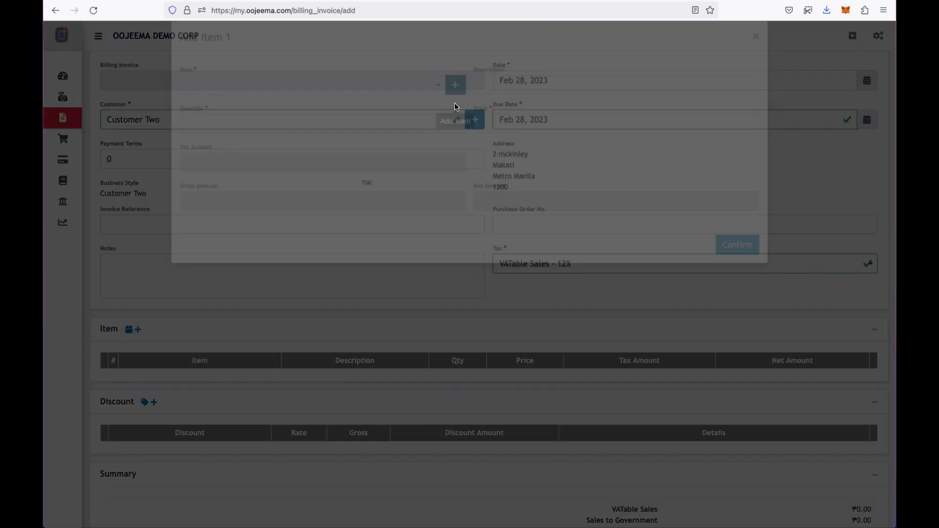
pyautogui.click(411, 102)
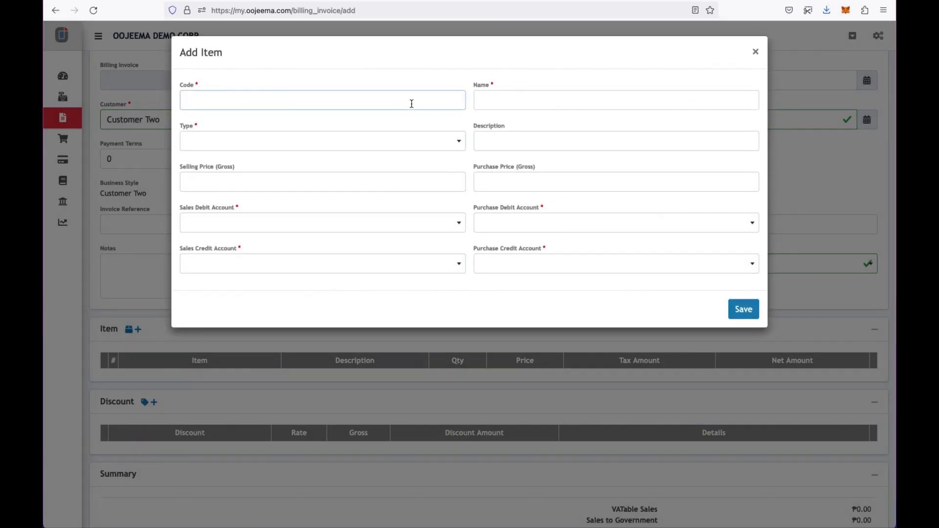
pyautogui.write('S-001')
pyautogui.press('Tab')
pyautogui.write('Cieaning')
pyautogui.click(492, 138)
pyautogui.write('Cleaning Services')
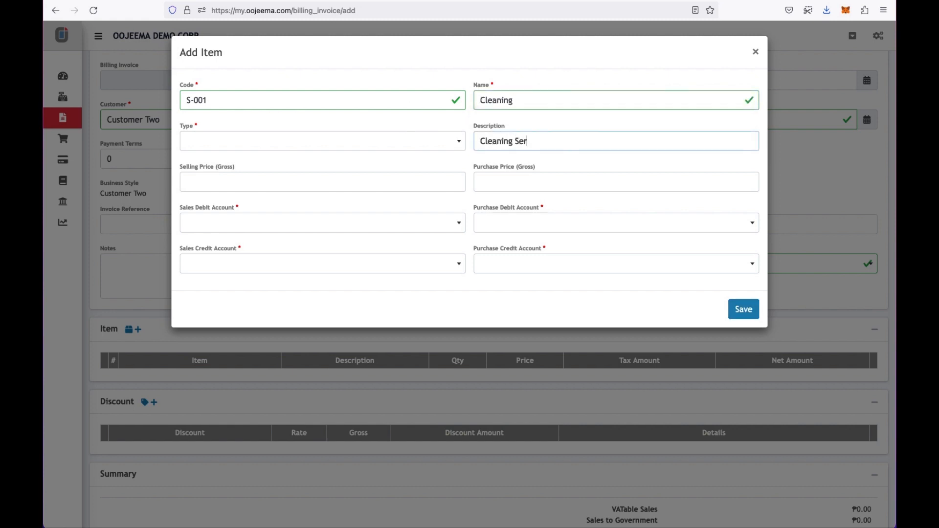
# - Make it a Services item selling at 5,000 with purchase price 1,000, and save it
pyautogui.click(435, 145)
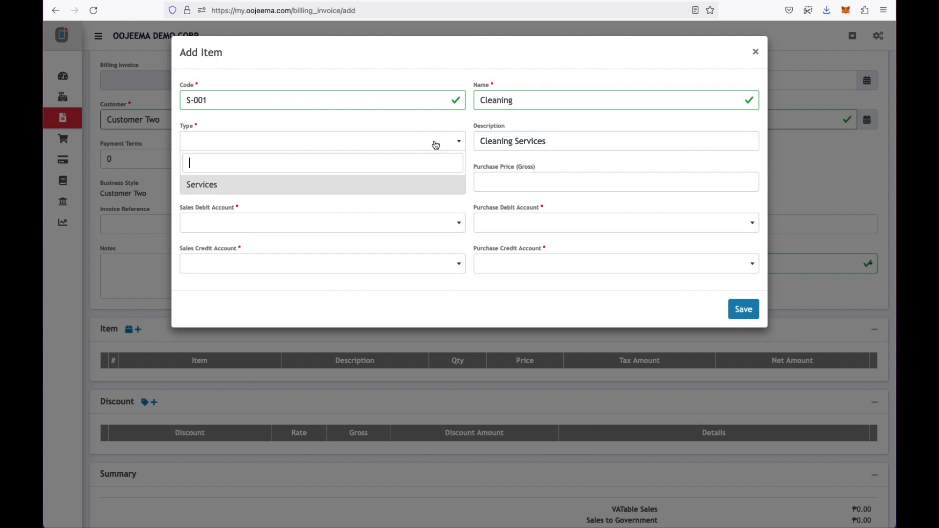
pyautogui.click(392, 182)
pyautogui.click(390, 182)
pyautogui.write('5,000')
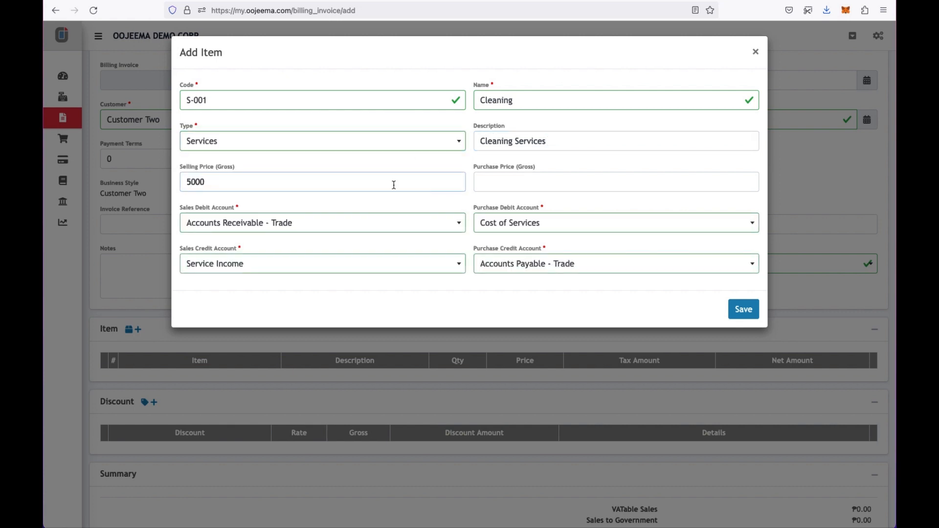
pyautogui.click(566, 179)
pyautogui.write('1,0')
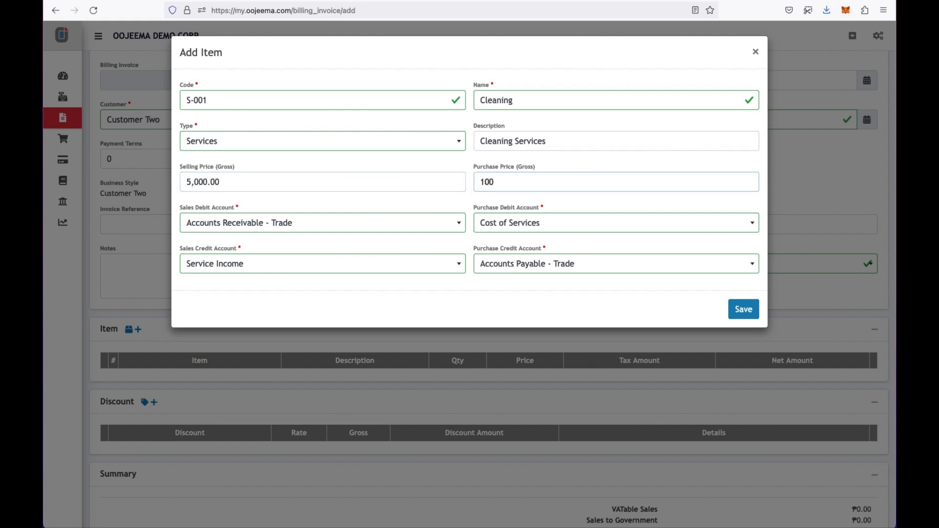
pyautogui.write('00')
pyautogui.click(743, 309)
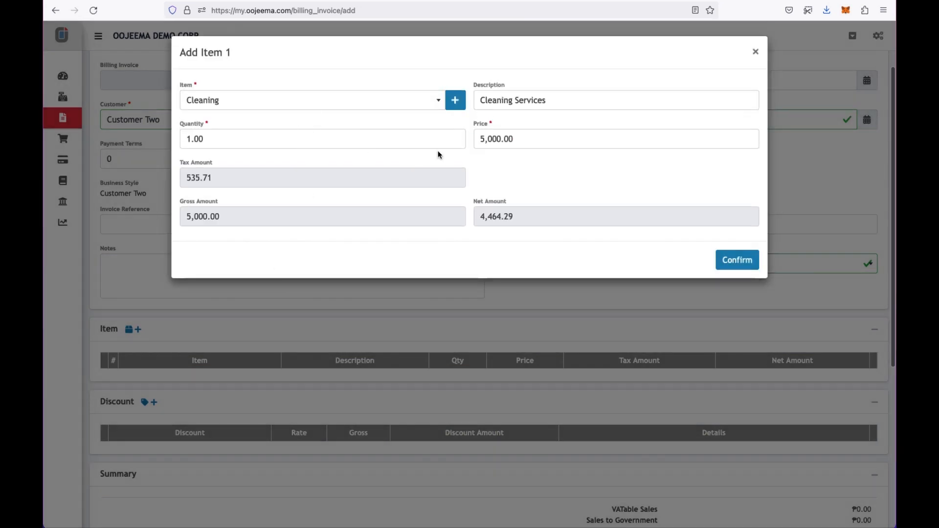
# - Confirm the Cleaning line, check totals by toggling tax to None and back to VATable Sales - 12%, and save BI000000001
pyautogui.click(738, 264)
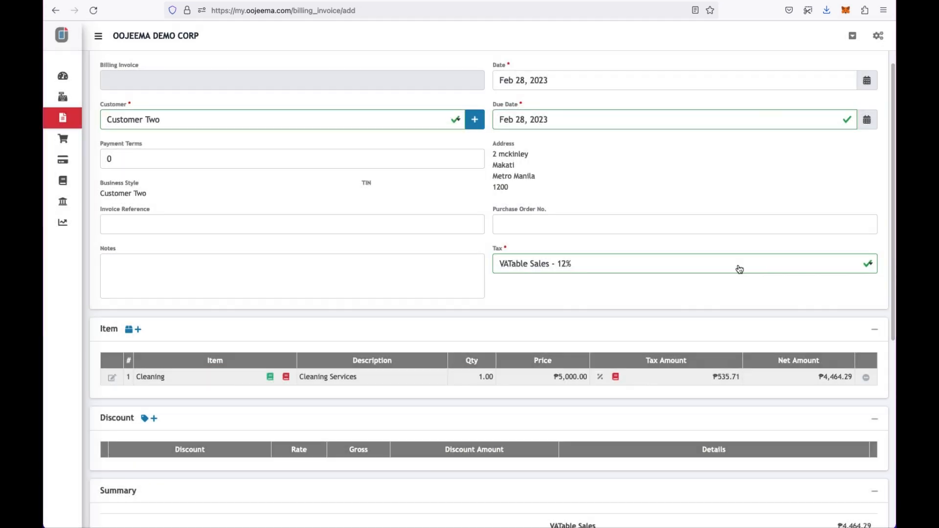
pyautogui.scroll(-5, 497, 291)
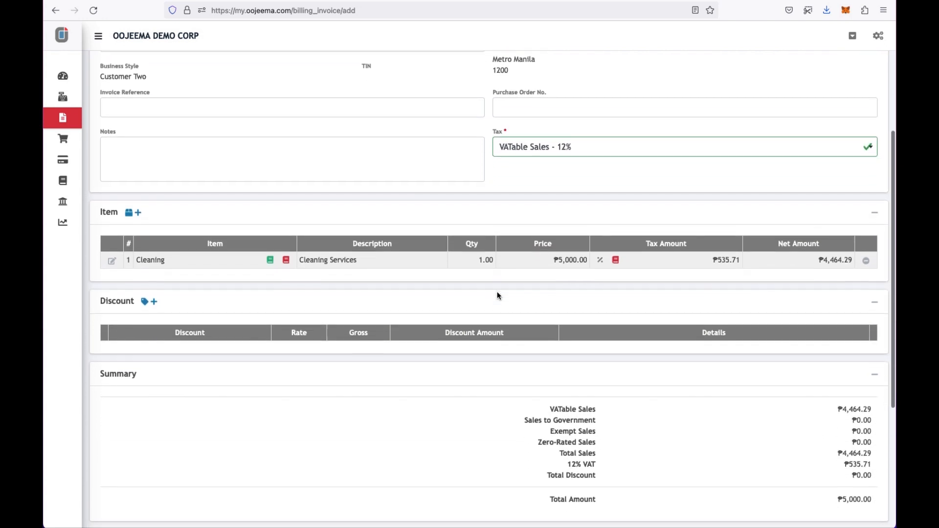
pyautogui.scroll(-1, 497, 292)
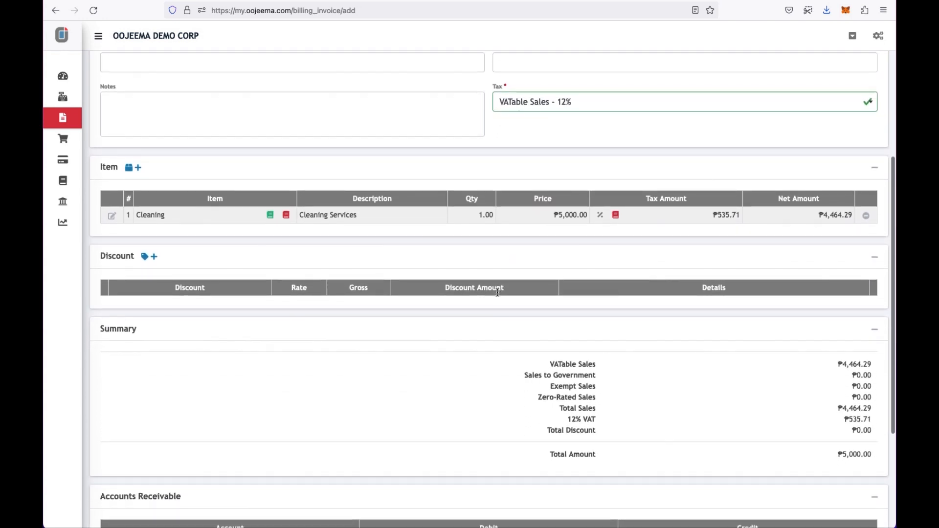
pyautogui.click(586, 102)
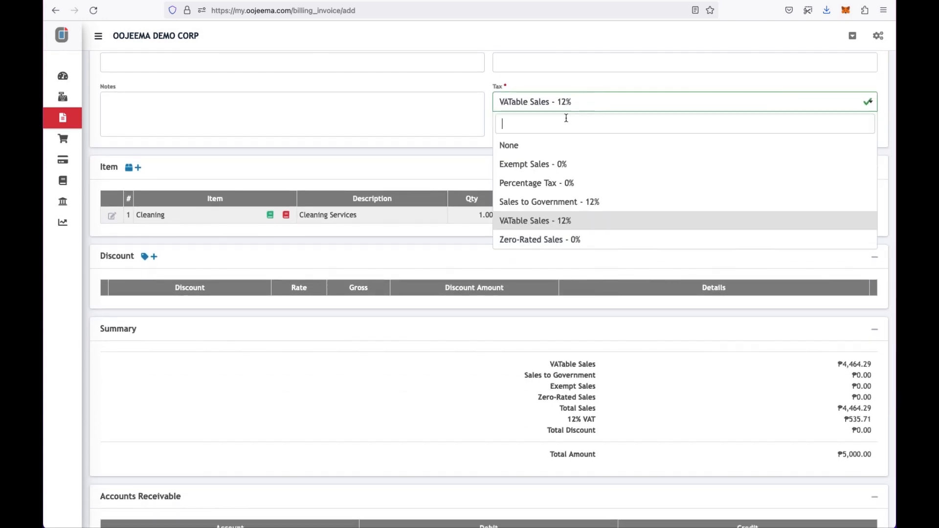
pyautogui.click(549, 150)
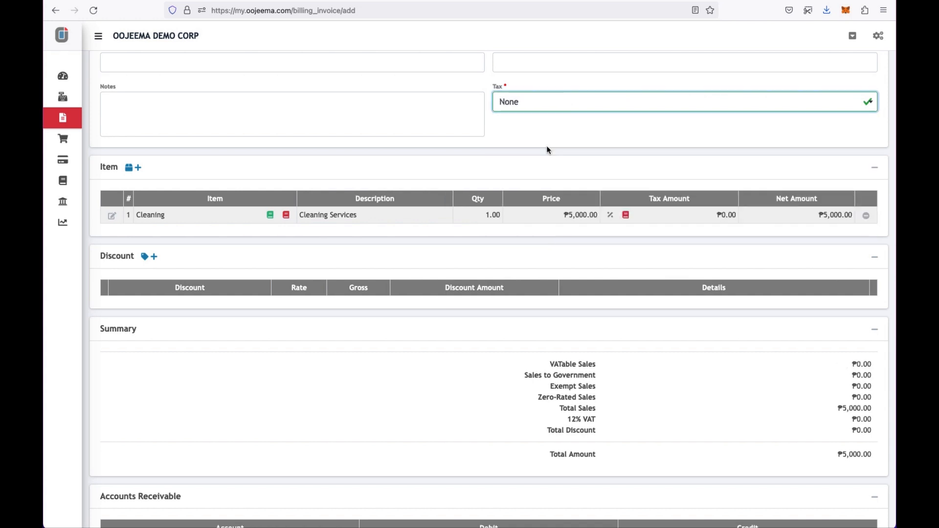
pyautogui.click(605, 108)
pyautogui.click(545, 220)
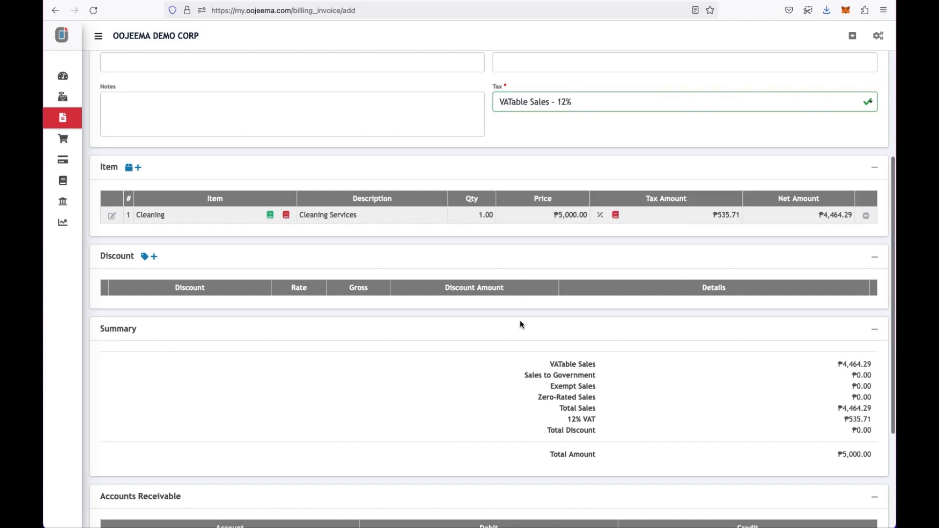
pyautogui.scroll(-5, 520, 324)
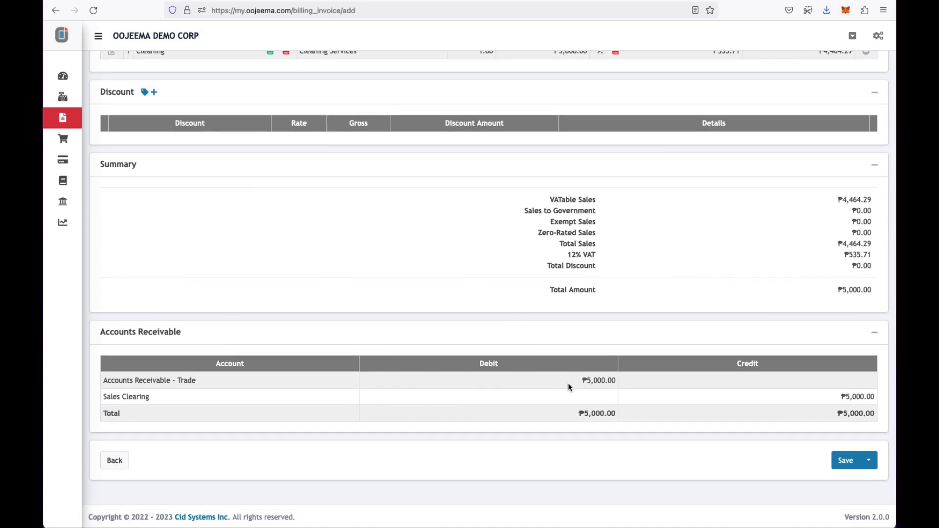
pyautogui.click(844, 459)
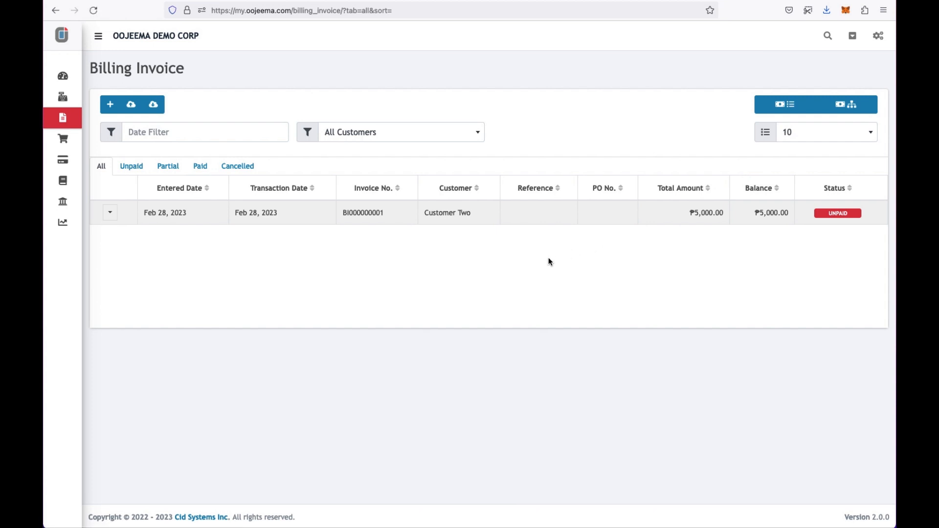
# - Open receive payment for invoice BI000000001 and start a new payment
pyautogui.click(112, 214)
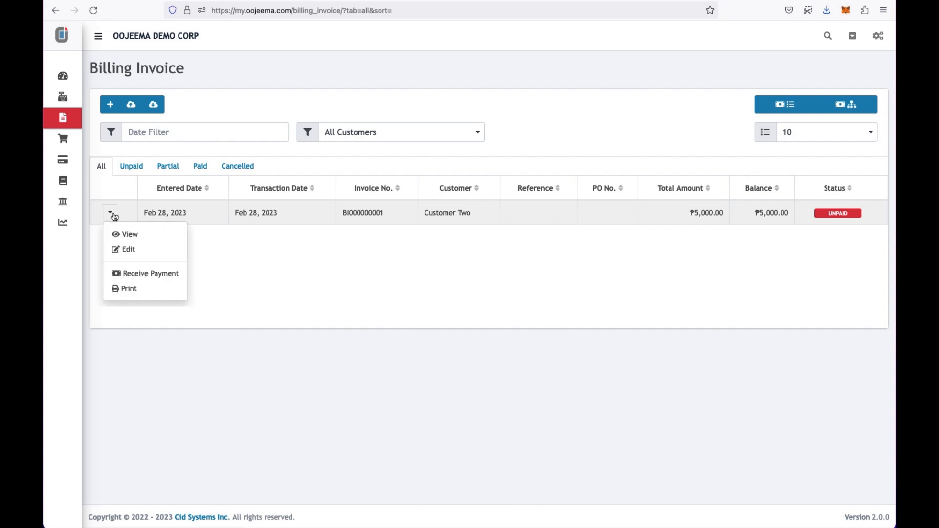
pyautogui.click(145, 265)
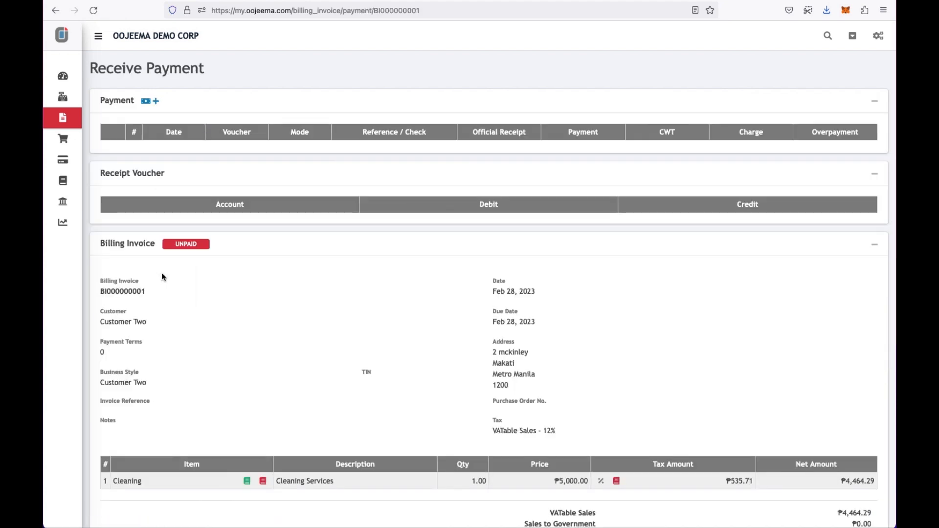
pyautogui.scroll(-3, 225, 301)
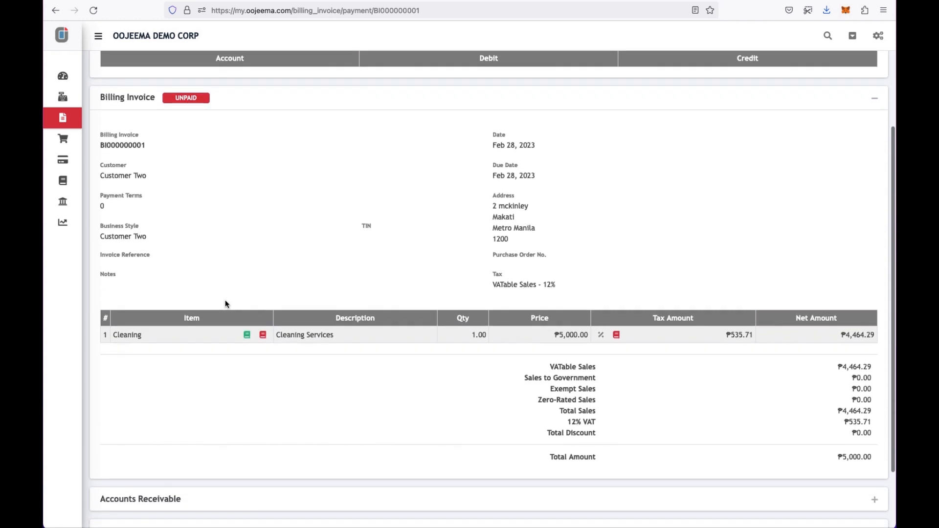
pyautogui.scroll(3, 226, 304)
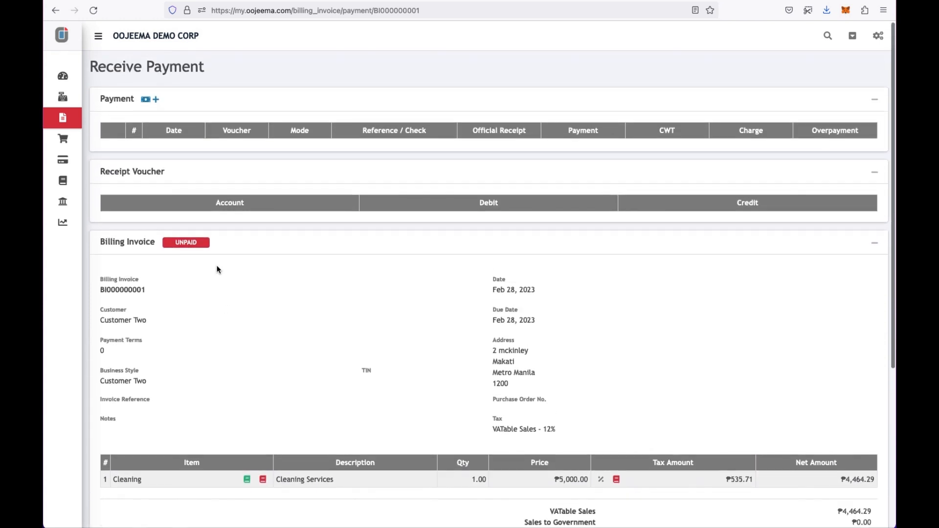
pyautogui.click(156, 95)
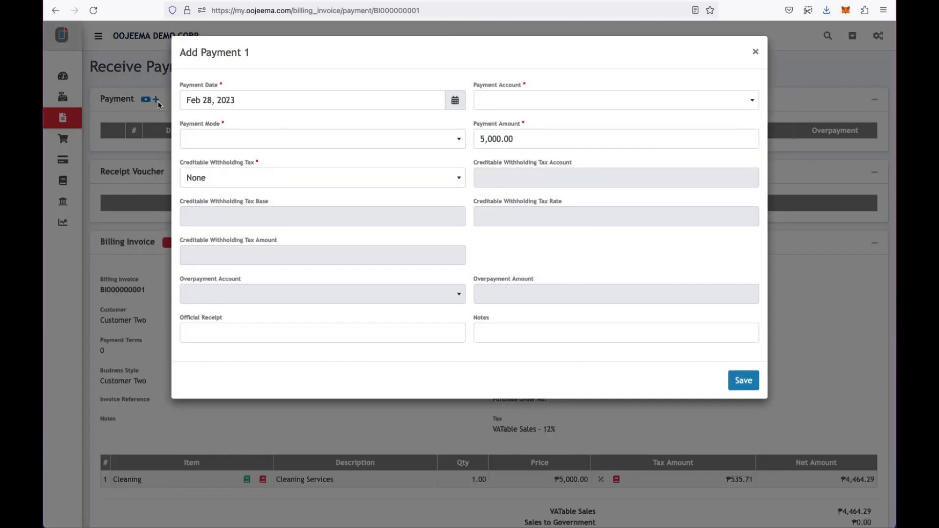
# - Deposit to Cash in Bank - Acme Bank as a check, number 8007
pyautogui.click(528, 103)
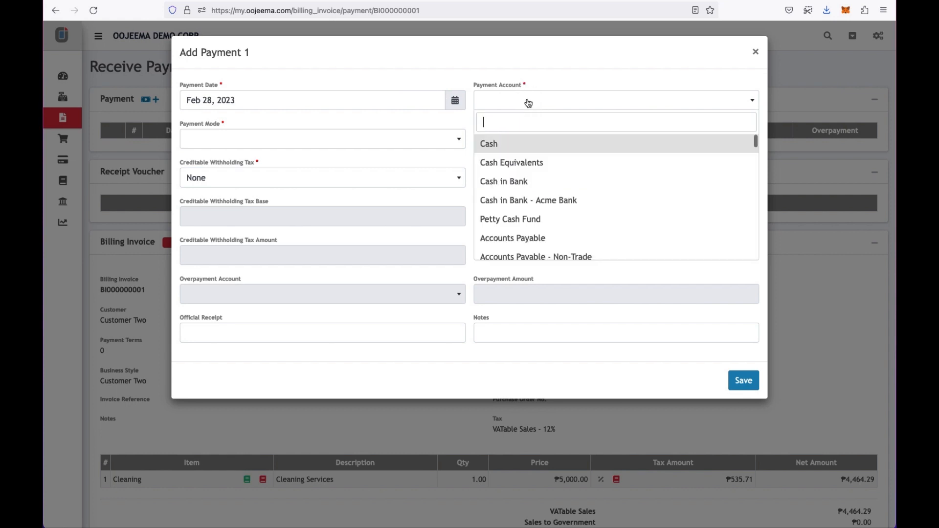
pyautogui.click(533, 199)
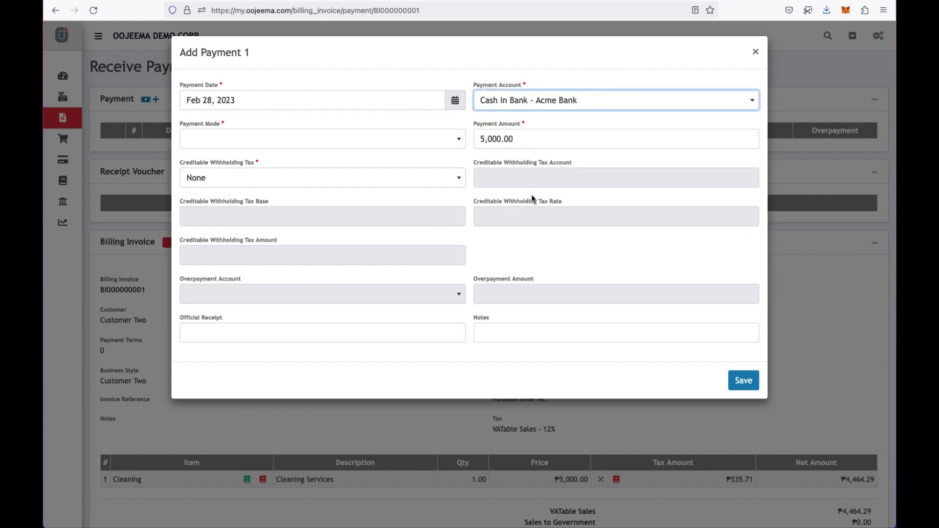
pyautogui.click(461, 142)
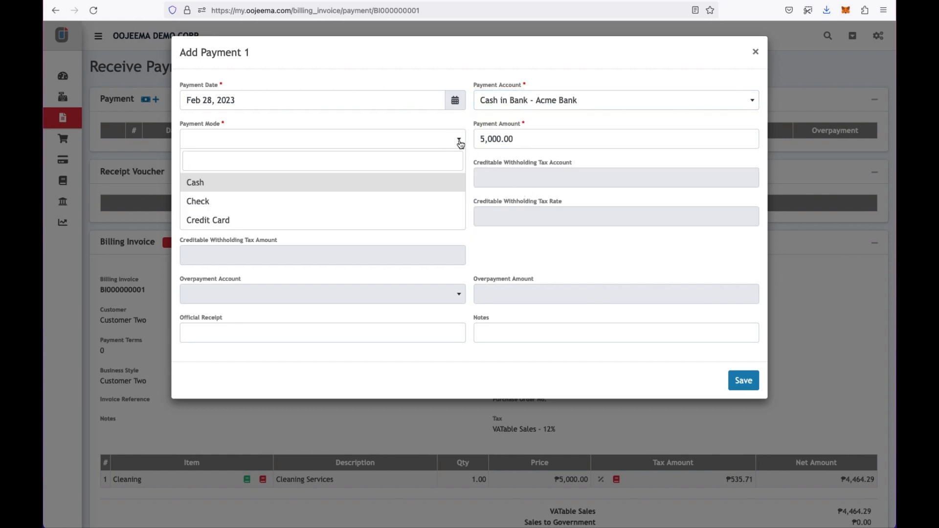
pyautogui.click(441, 202)
pyautogui.click(449, 174)
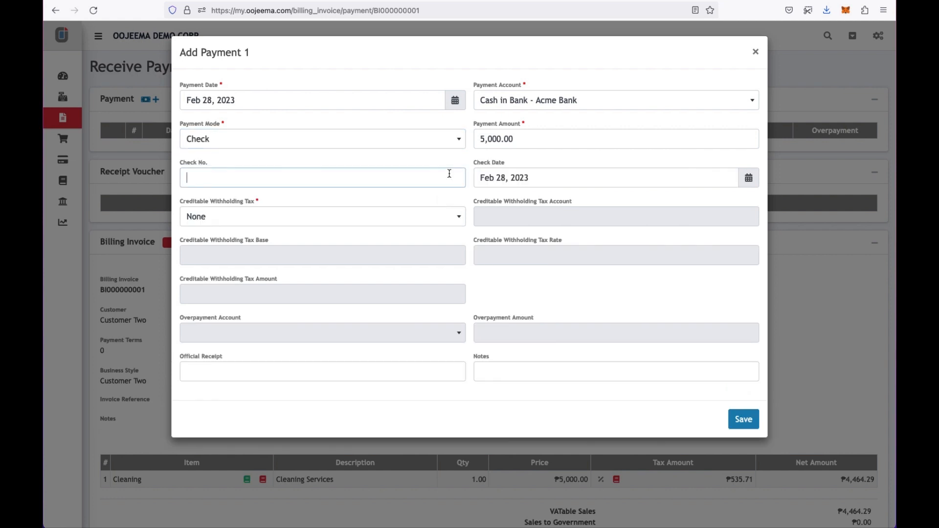
pyautogui.write('8007')
# - Apply WC160 creditable withholding on a 5,000.00 tax base and save the payment
pyautogui.click(459, 218)
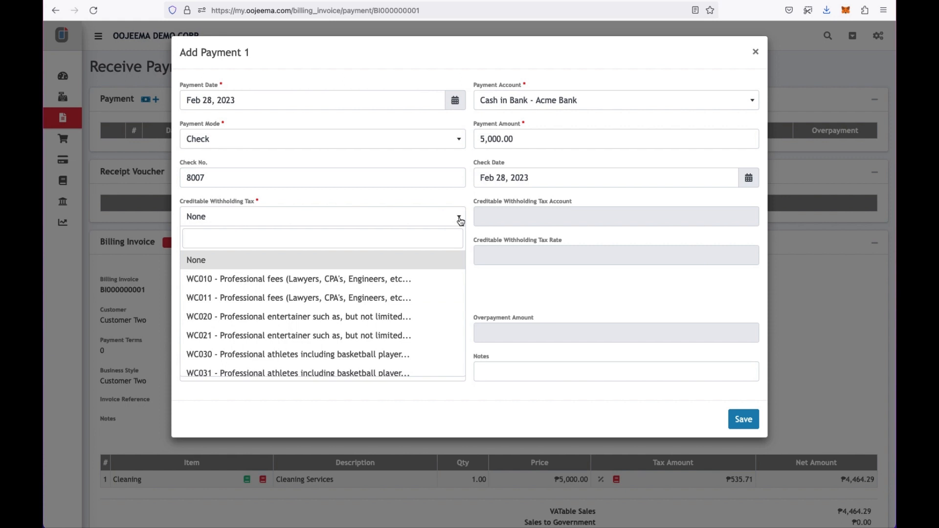
pyautogui.write('16')
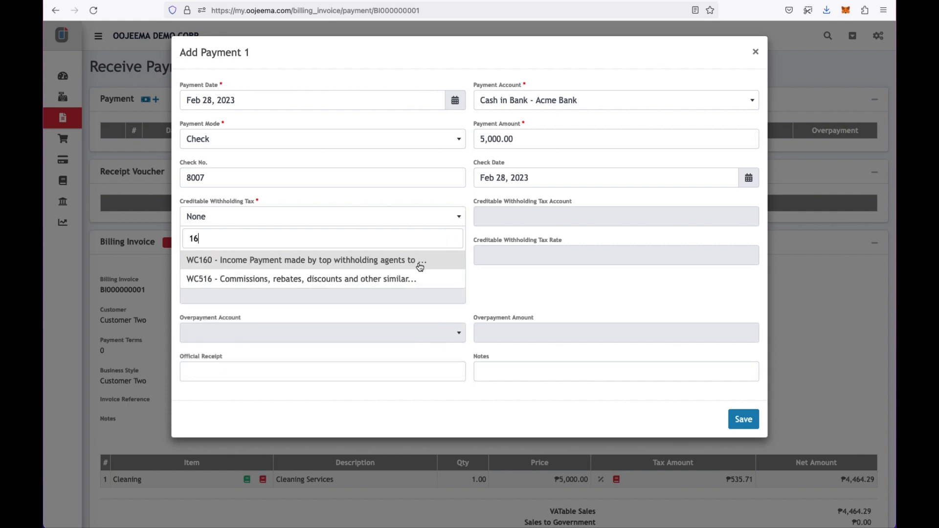
pyautogui.click(418, 264)
pyautogui.click(417, 264)
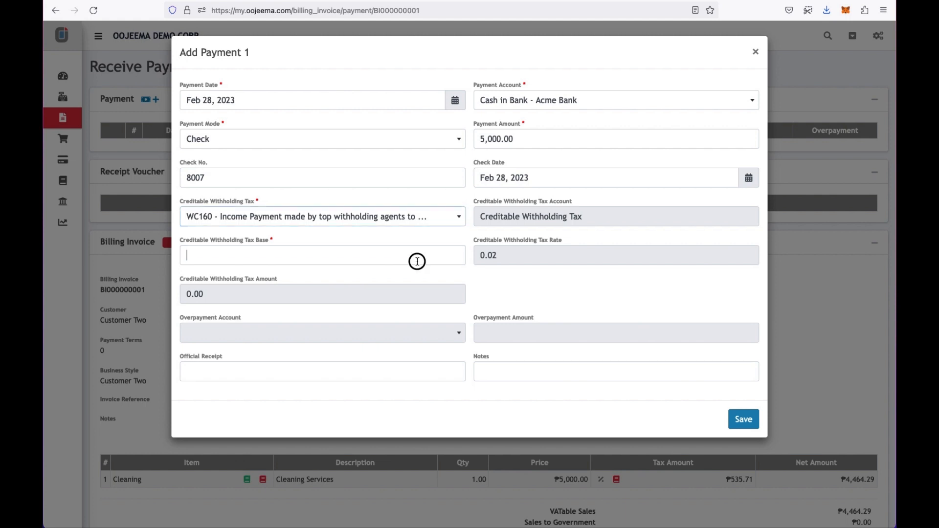
pyautogui.write('5,0')
pyautogui.write('000')
pyautogui.press('Tab')
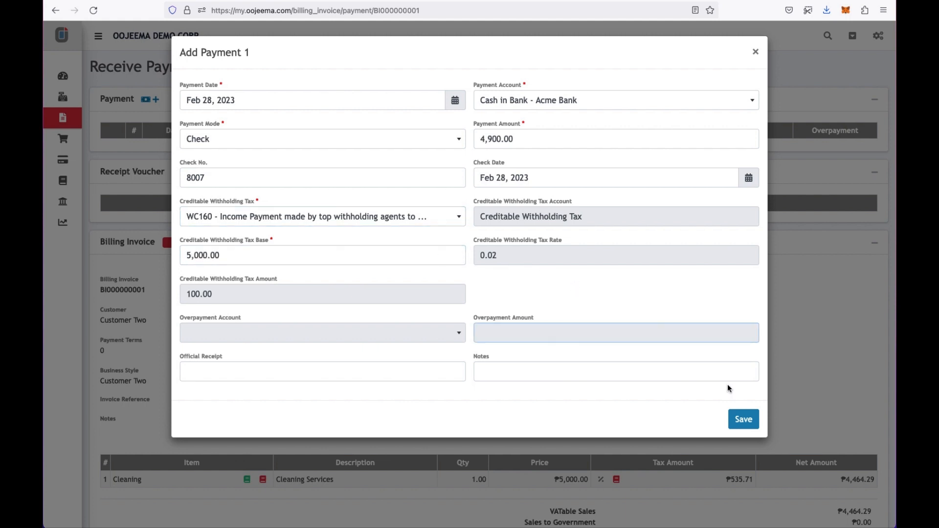
pyautogui.click(745, 419)
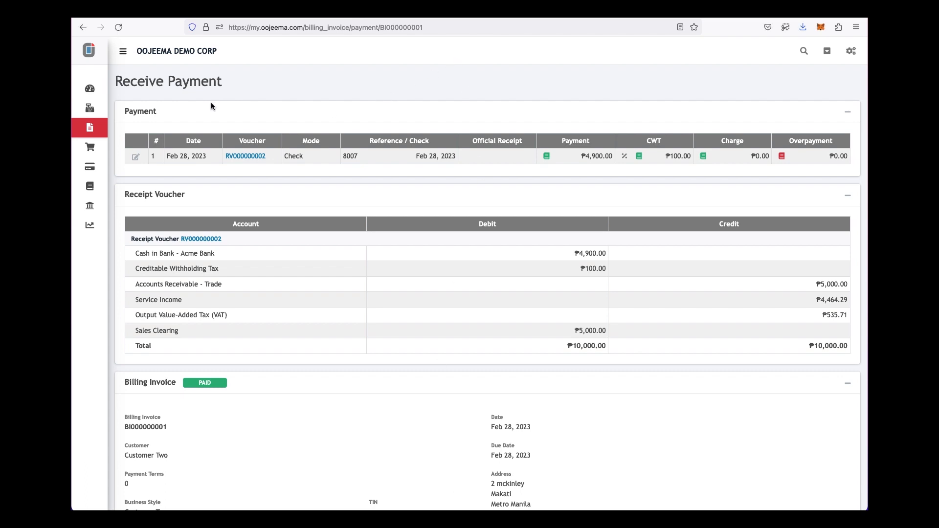
# - Accept purchase numbering and start a new purchase from vendor Widget Corp
pyautogui.click(96, 151)
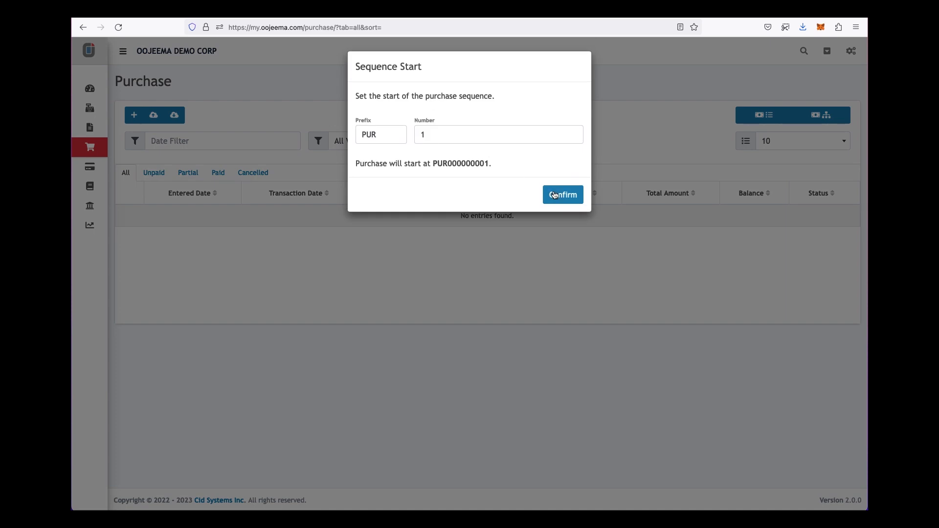
pyautogui.click(555, 196)
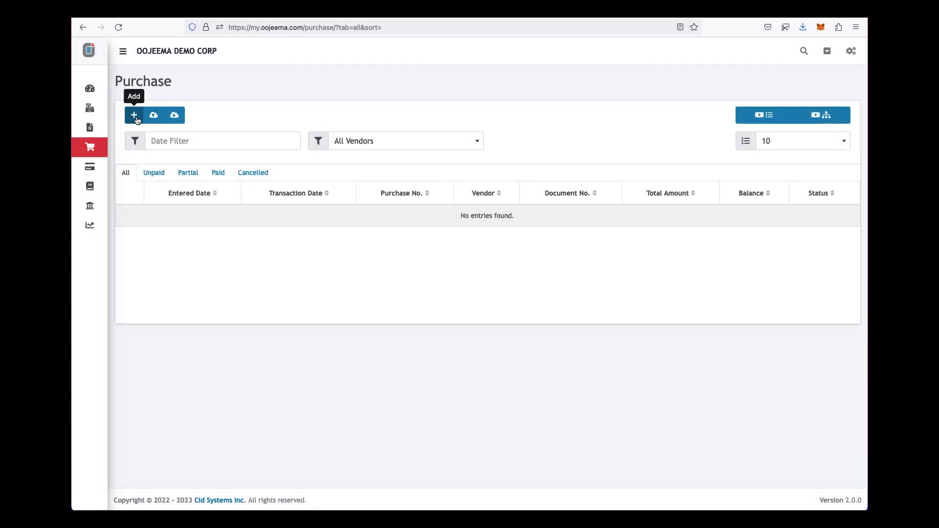
pyautogui.click(137, 121)
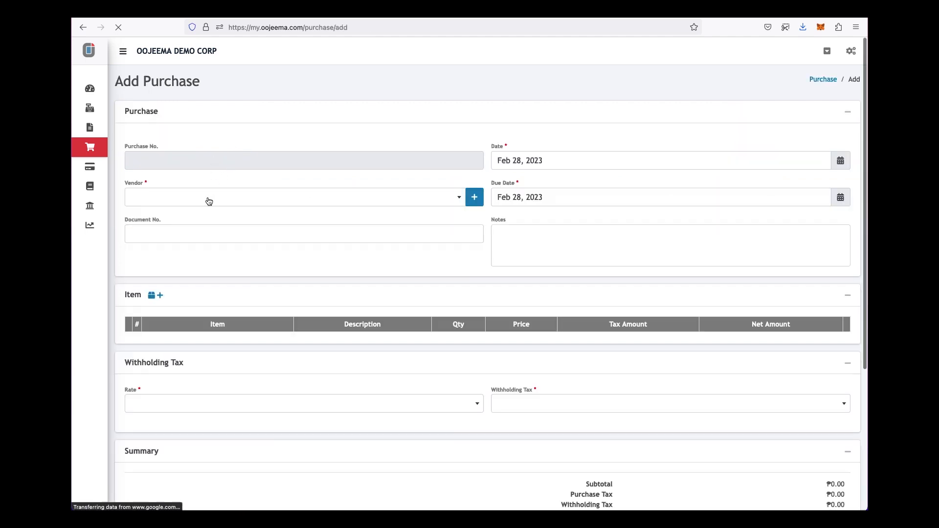
pyautogui.click(206, 202)
pyautogui.click(206, 207)
pyautogui.click(184, 199)
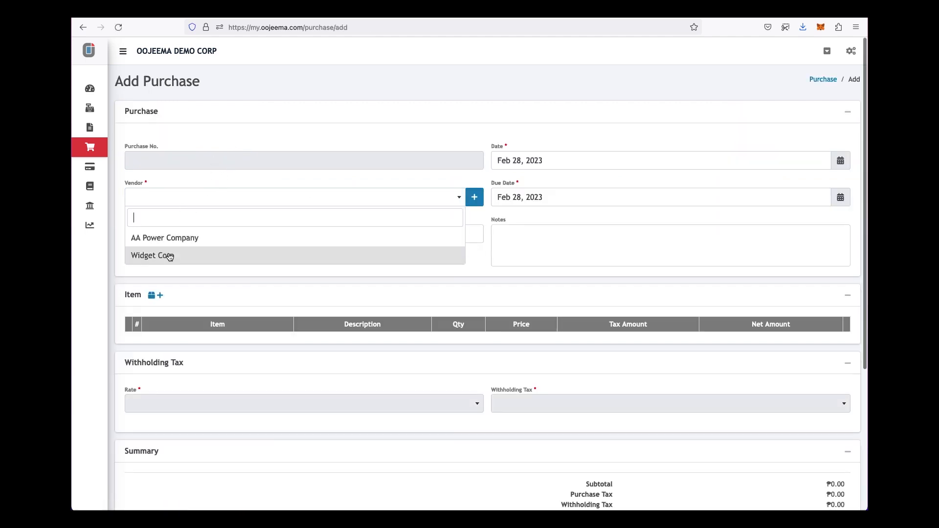
pyautogui.click(170, 256)
# - Add a Widget line, quantity 100, with the 12% domestic goods purchase tax
pyautogui.click(161, 295)
pyautogui.click(159, 356)
pyautogui.click(397, 115)
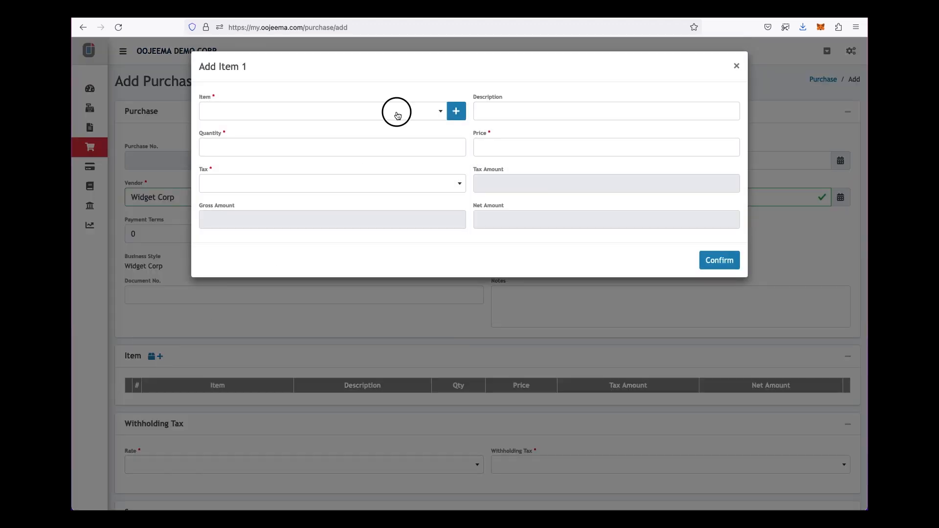
pyautogui.click(335, 166)
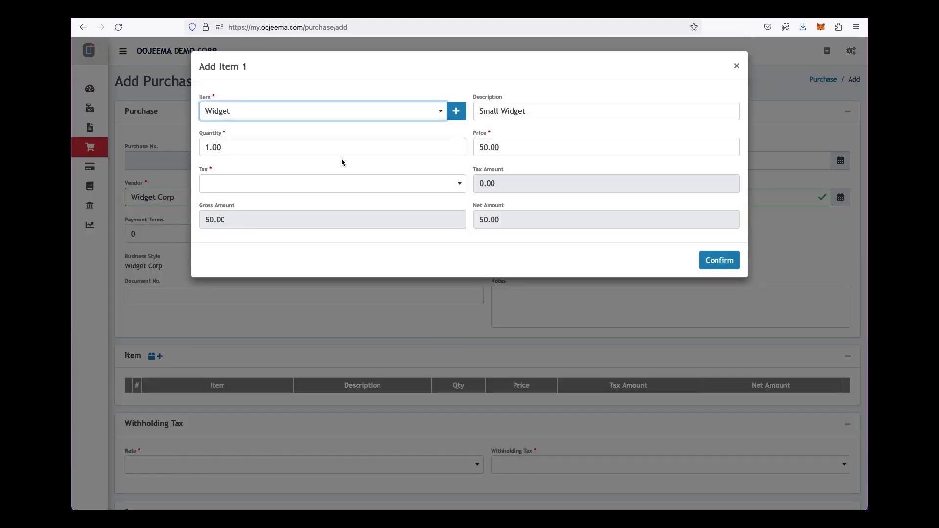
pyautogui.click(406, 151)
pyautogui.write('1')
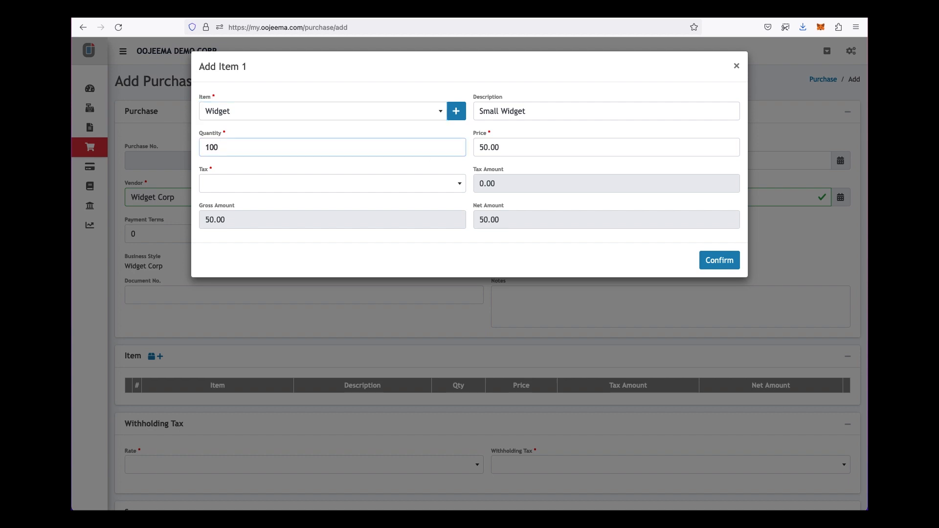
pyautogui.click(413, 184)
pyautogui.click(373, 242)
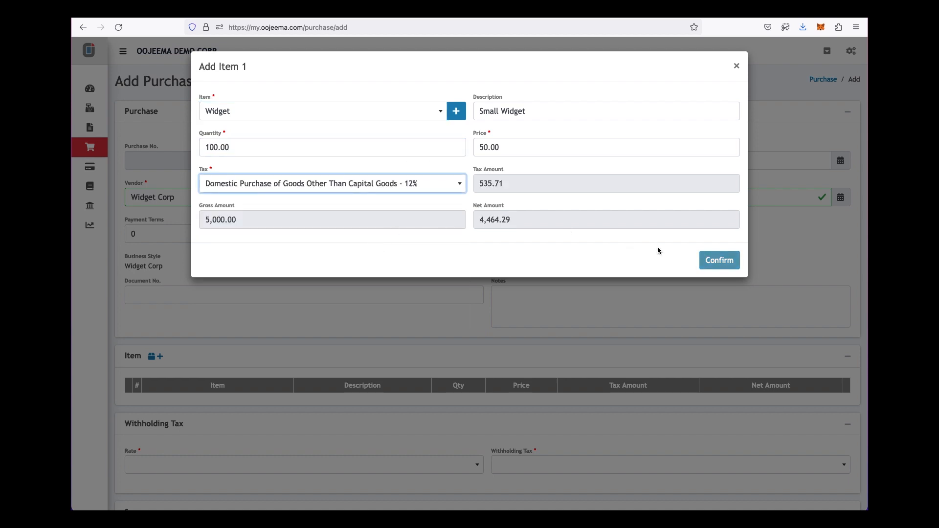
pyautogui.click(713, 263)
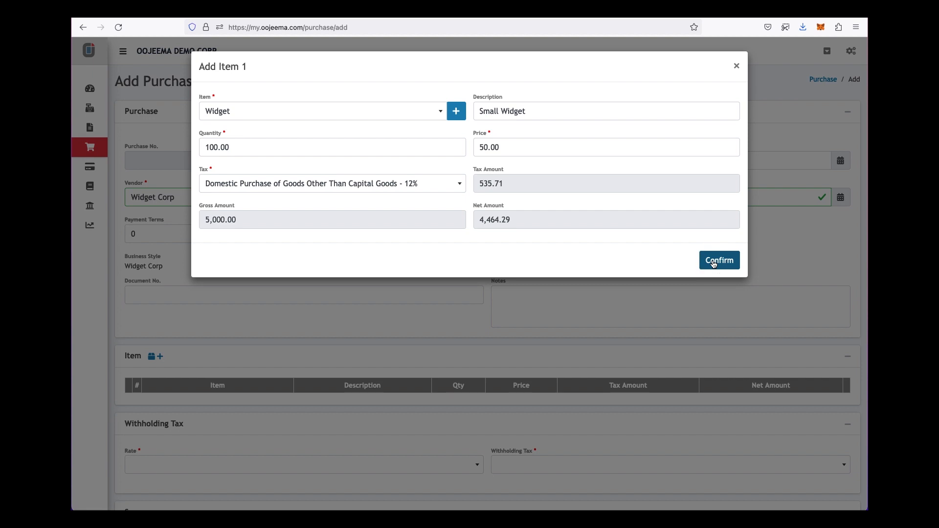
# - Set the withholding rate to 1% and save the Widget Corp purchase
pyautogui.scroll(-3, 446, 365)
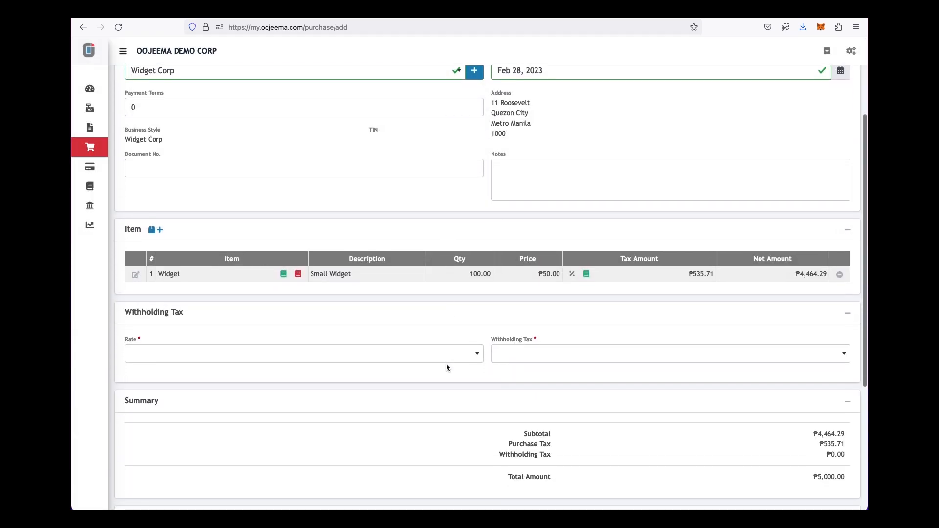
pyautogui.click(448, 358)
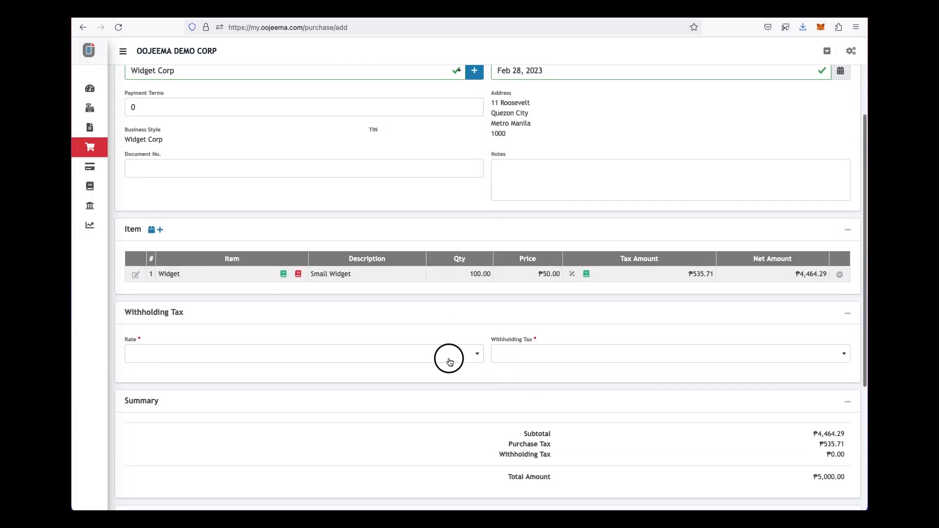
pyautogui.click(411, 412)
pyautogui.scroll(-5, 601, 395)
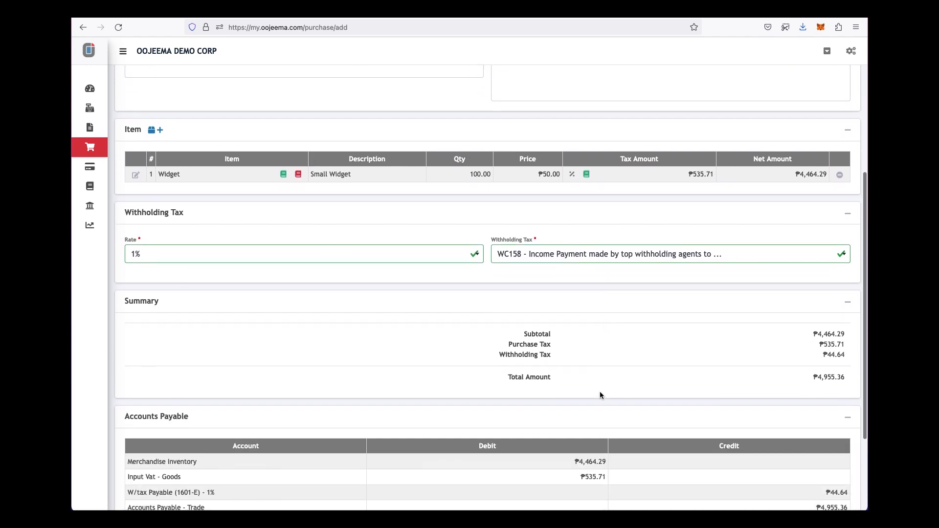
pyautogui.scroll(-3, 599, 395)
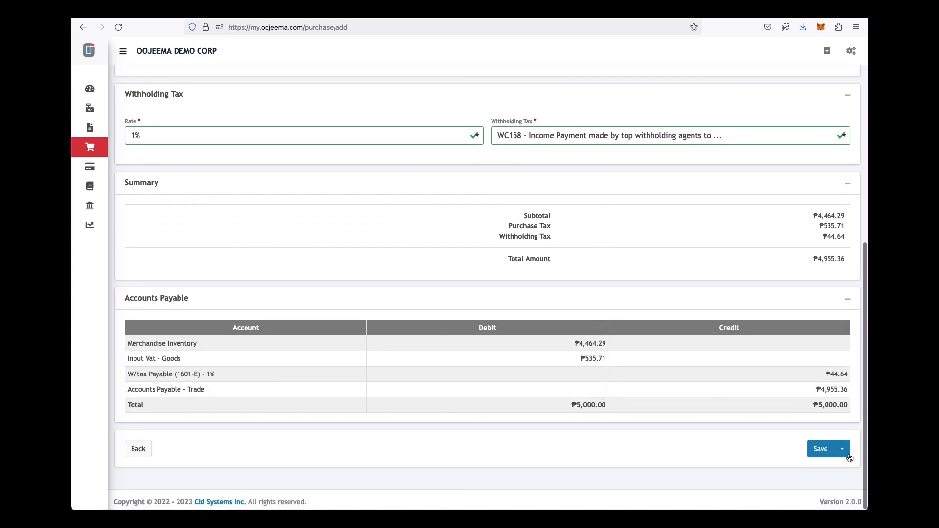
pyautogui.click(814, 447)
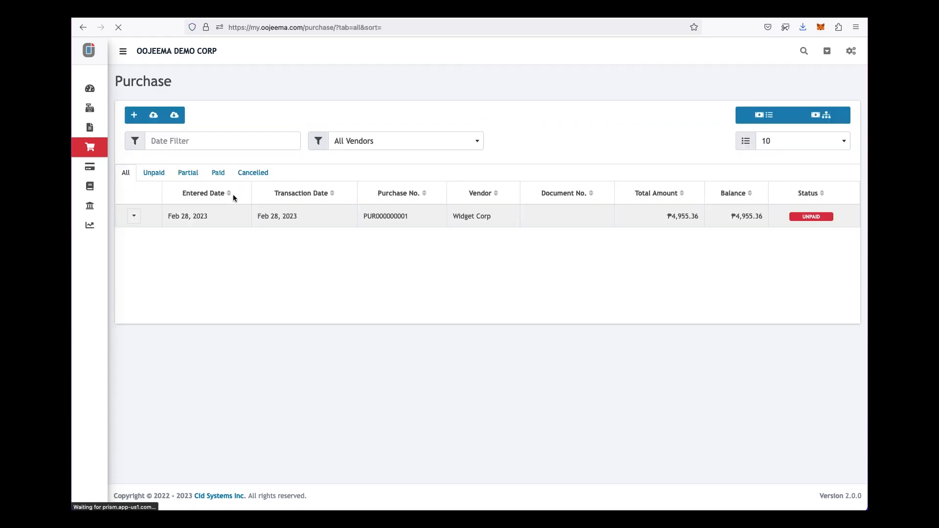
pyautogui.click(139, 218)
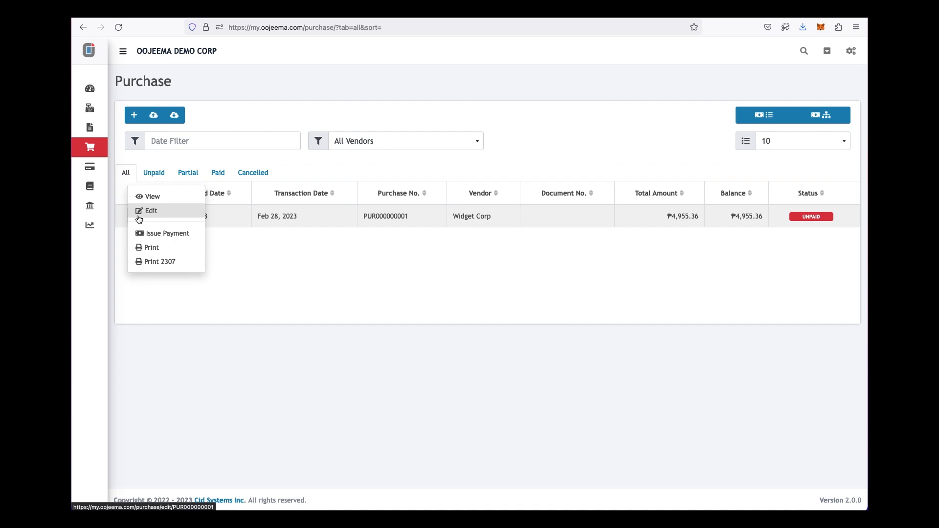
pyautogui.click(164, 263)
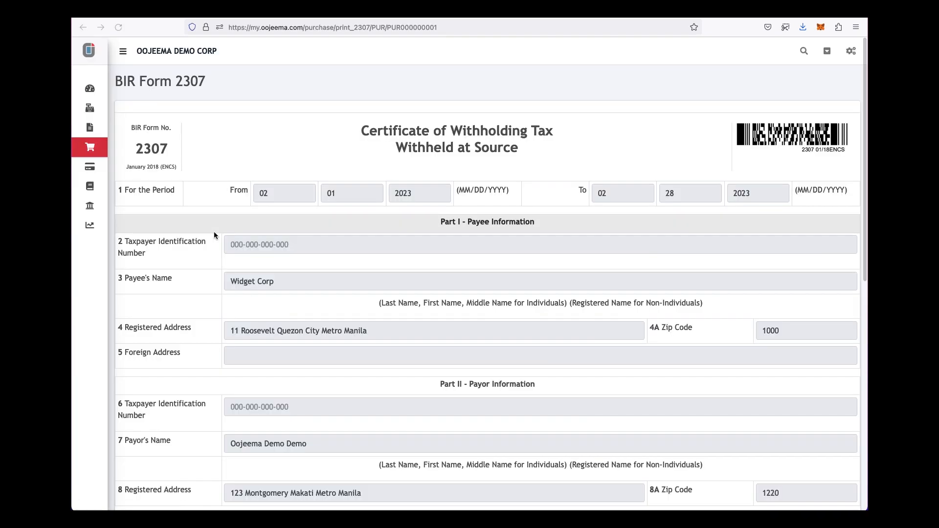
pyautogui.scroll(-5, 426, 274)
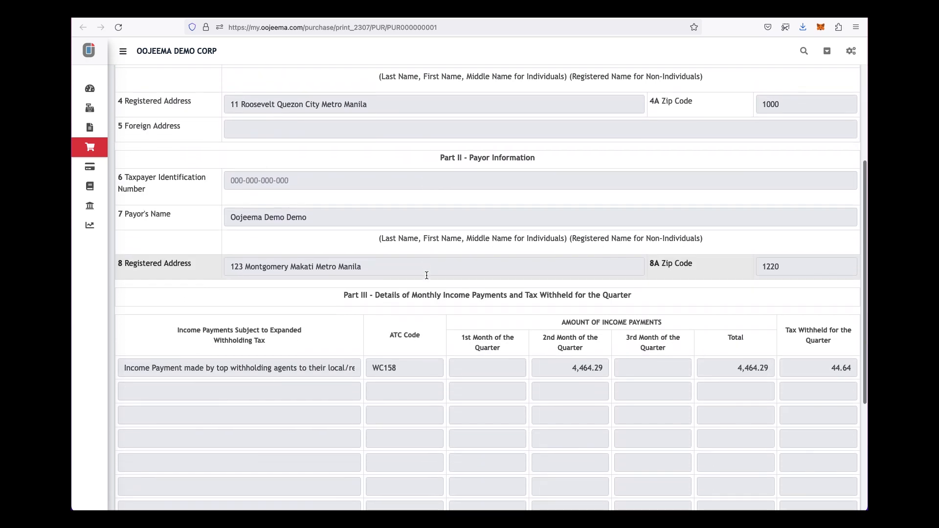
pyautogui.scroll(-4, 427, 275)
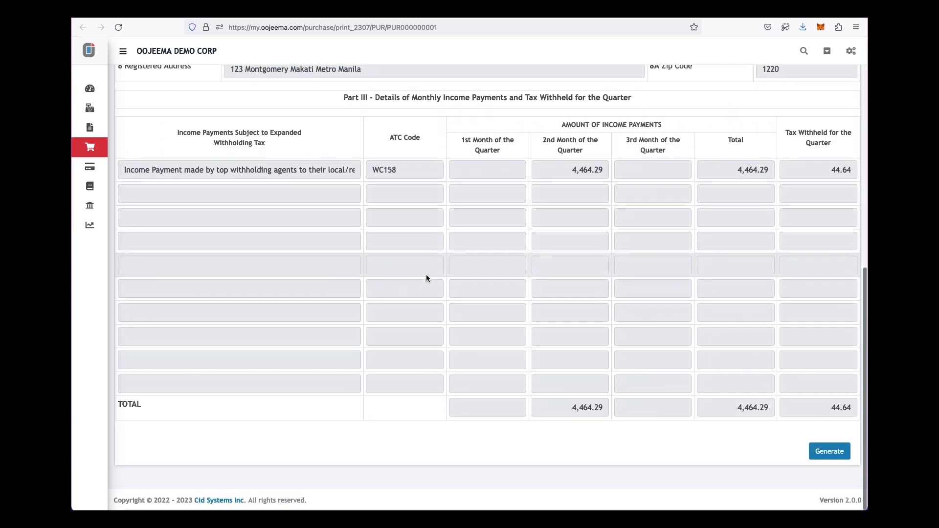
pyautogui.click(821, 451)
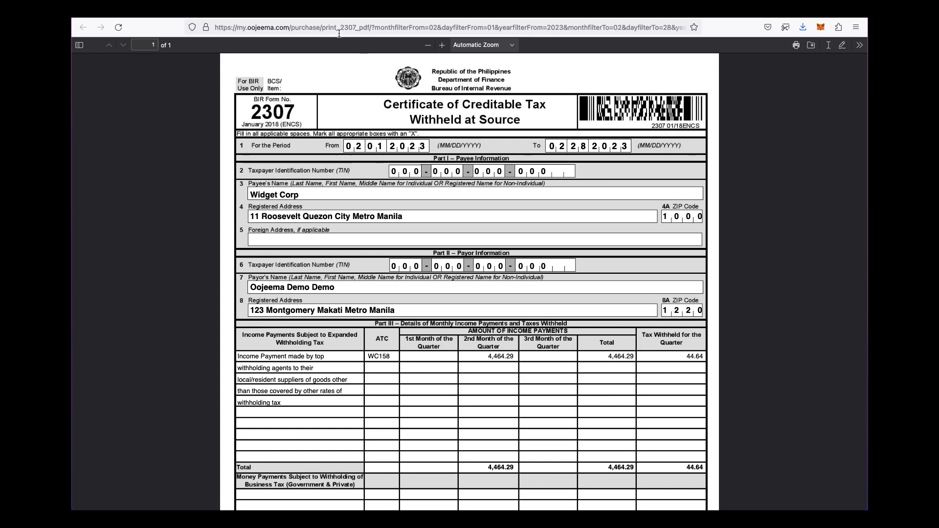
pyautogui.press('super+w')
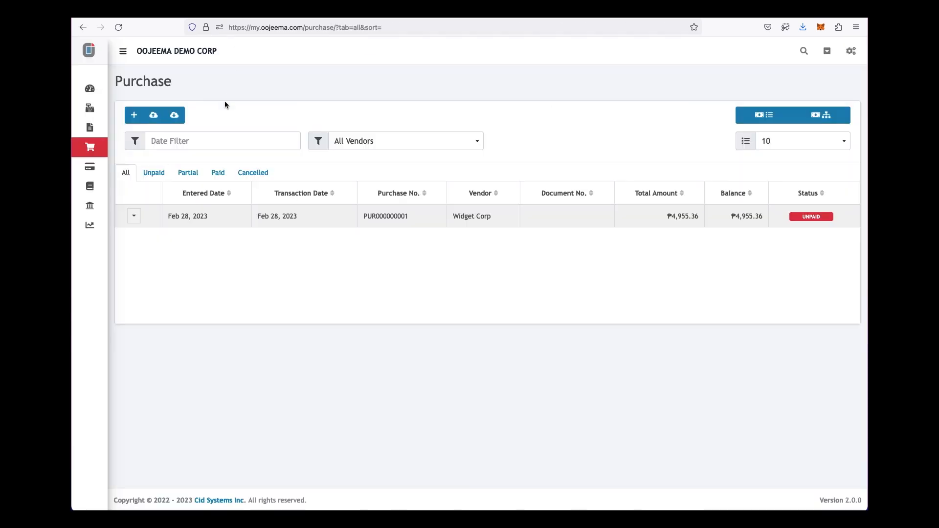
# - Pay the Widget Corp purchase from Cash in Bank - Acme Bank by check number 6001
pyautogui.click(136, 218)
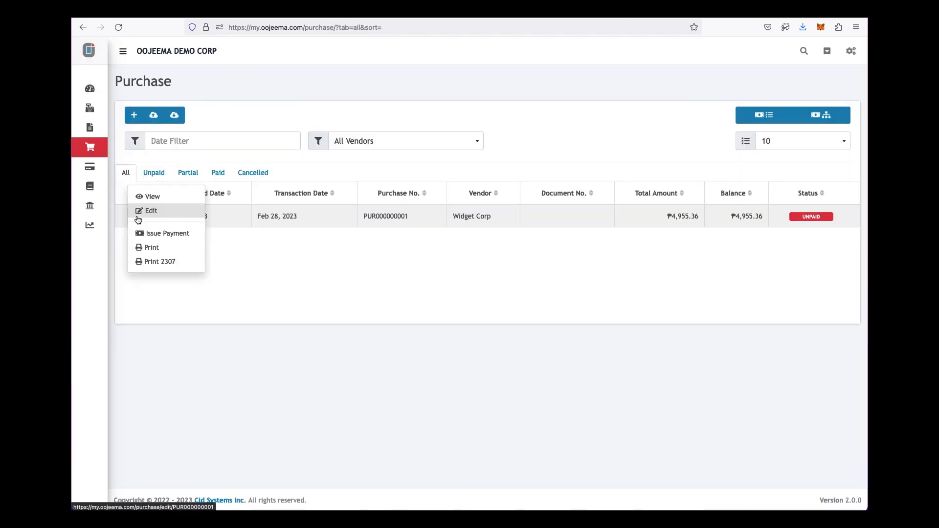
pyautogui.click(163, 234)
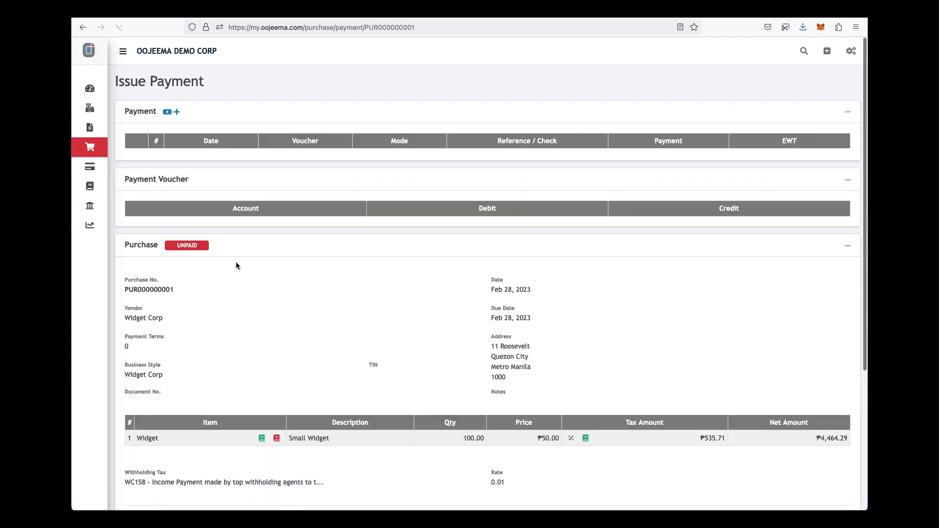
pyautogui.click(178, 113)
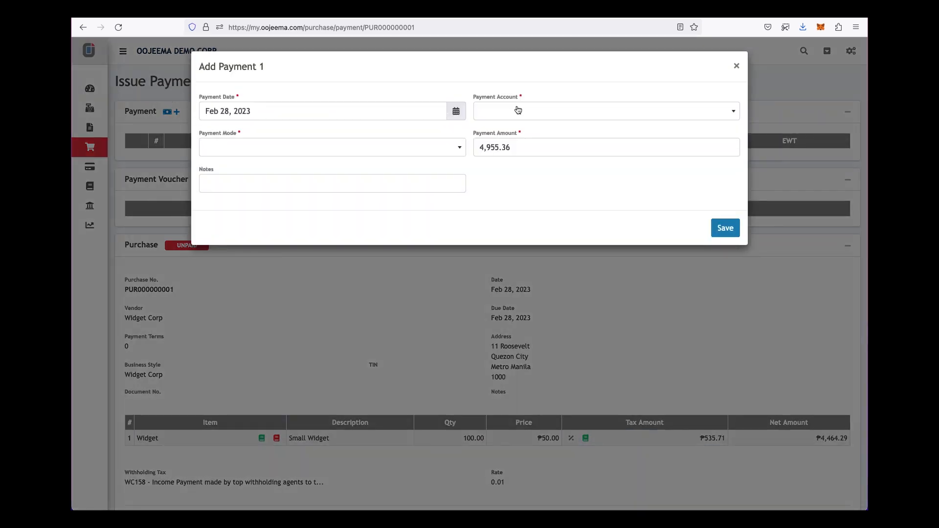
pyautogui.click(533, 109)
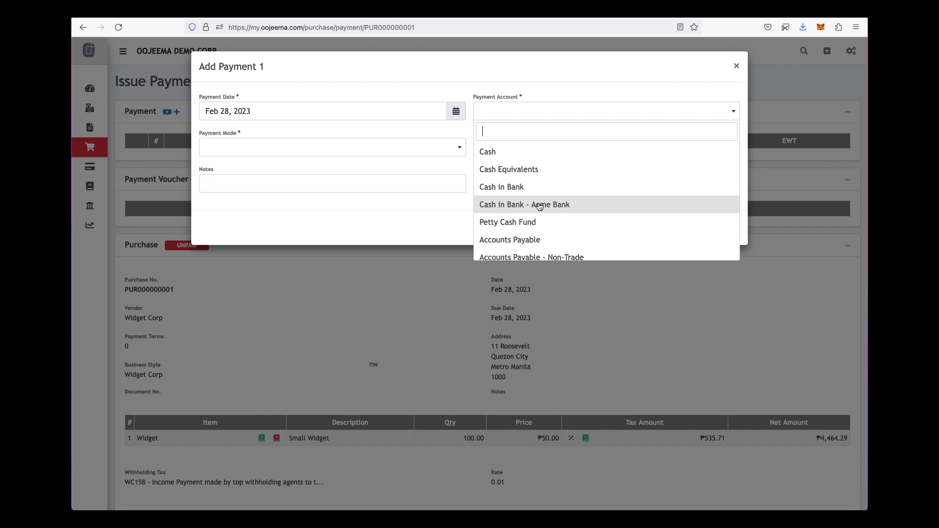
pyautogui.click(539, 204)
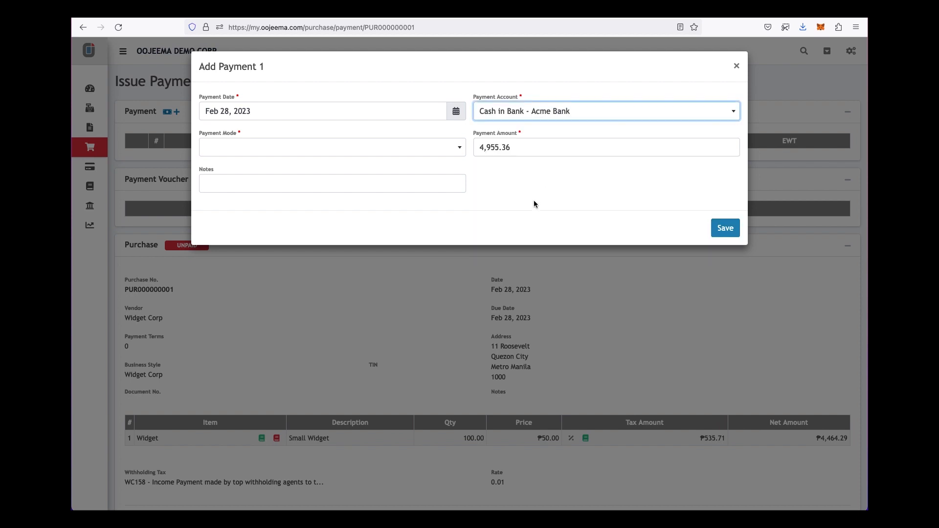
pyautogui.click(461, 150)
pyautogui.click(368, 204)
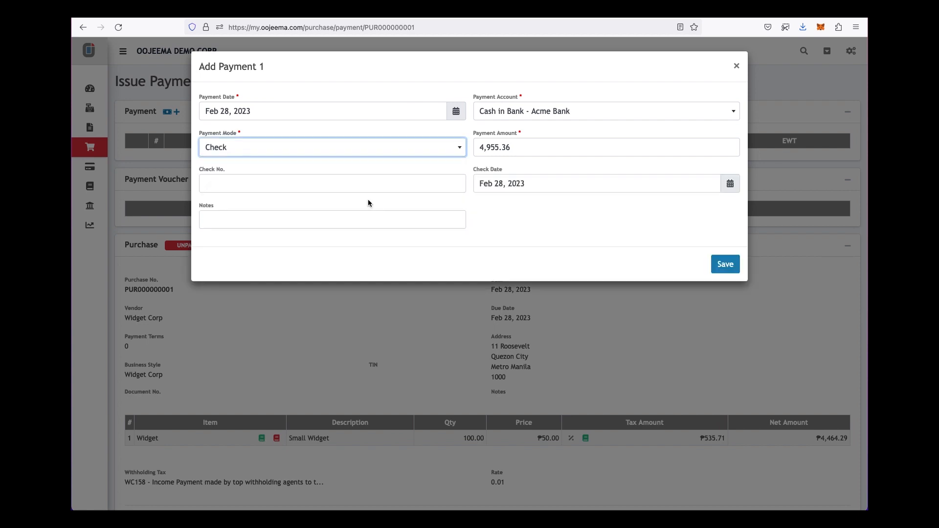
pyautogui.click(373, 182)
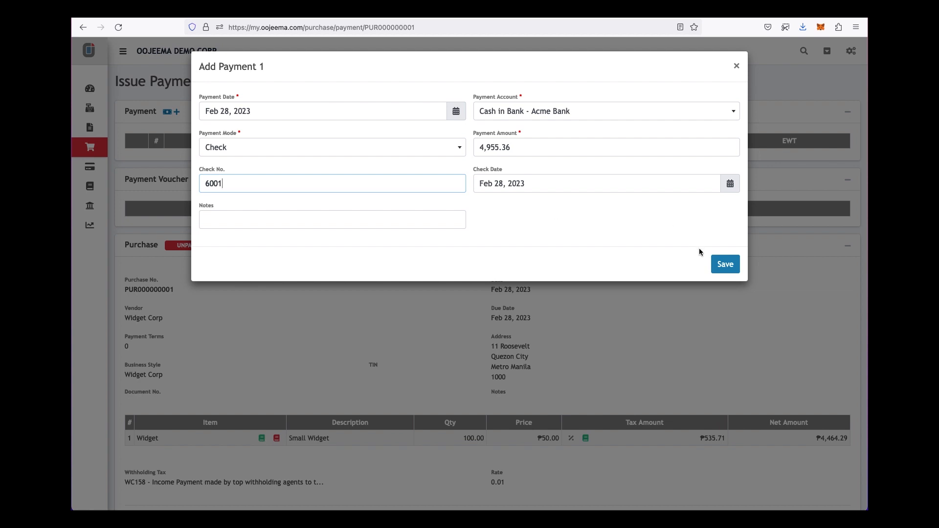
pyautogui.click(725, 264)
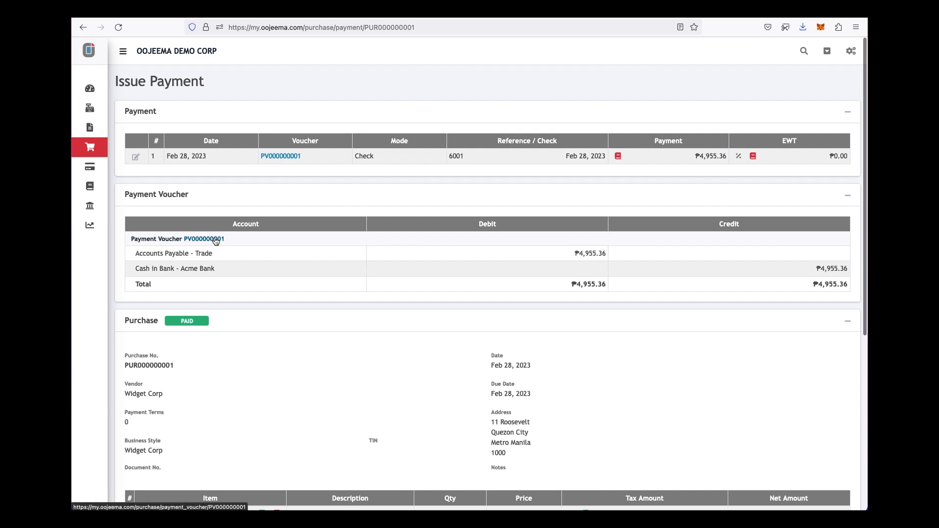
# - Print payment voucher PV000000001 to PDF, then go back and open the Expense page
pyautogui.click(291, 157)
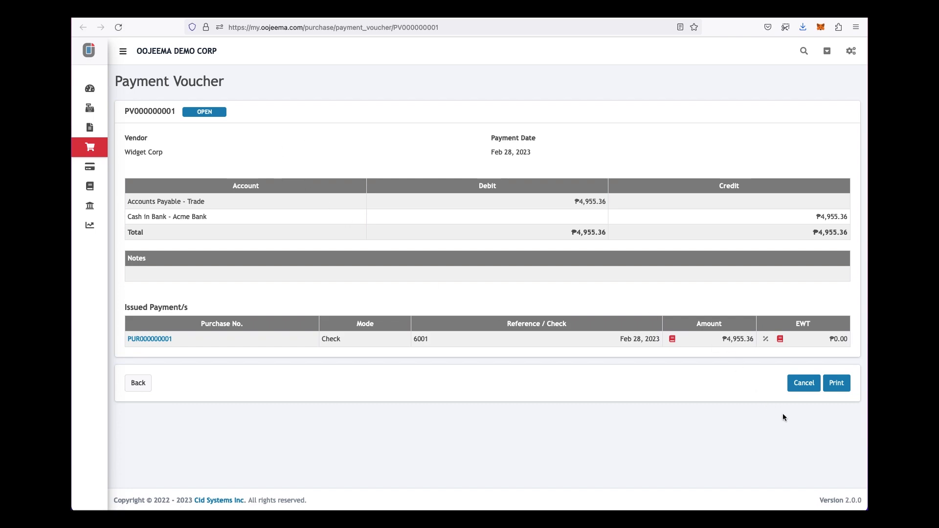
pyautogui.click(837, 384)
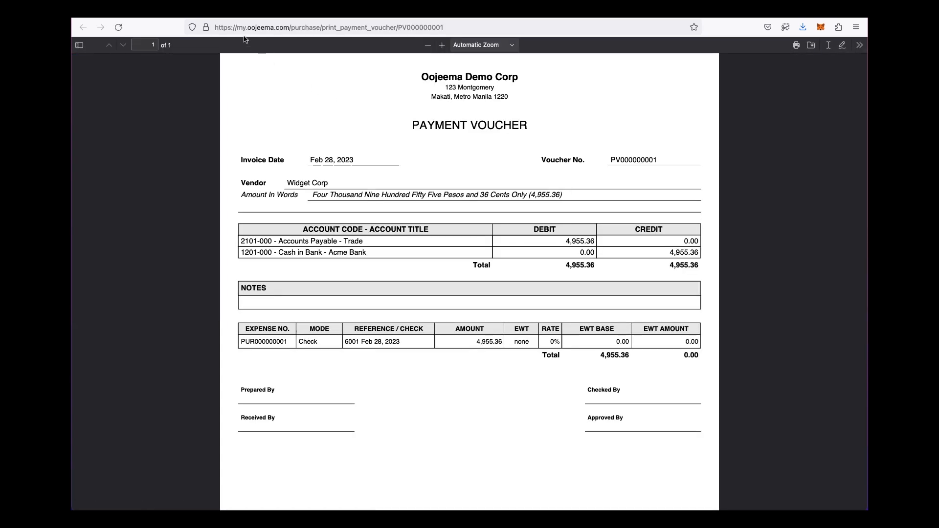
pyautogui.hotkey('alt', 'Left')
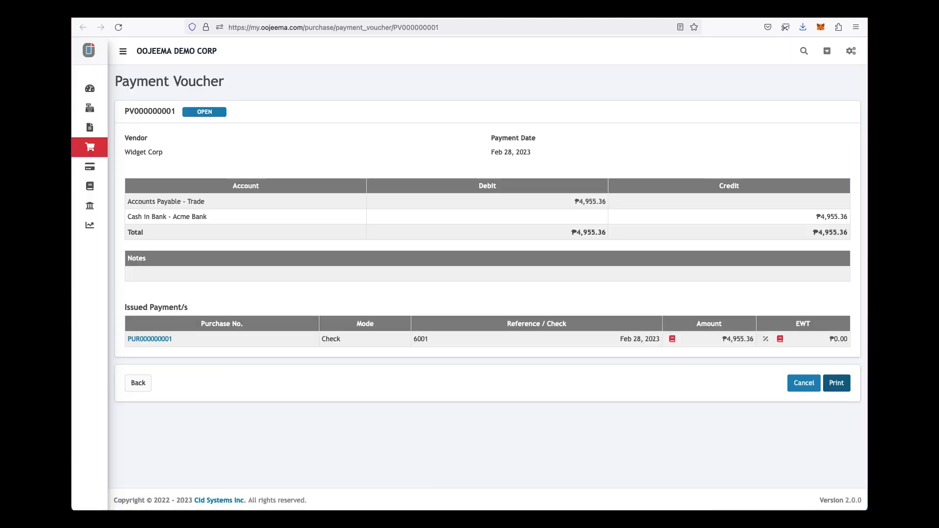
pyautogui.moveTo(96, 157)
pyautogui.click(98, 167)
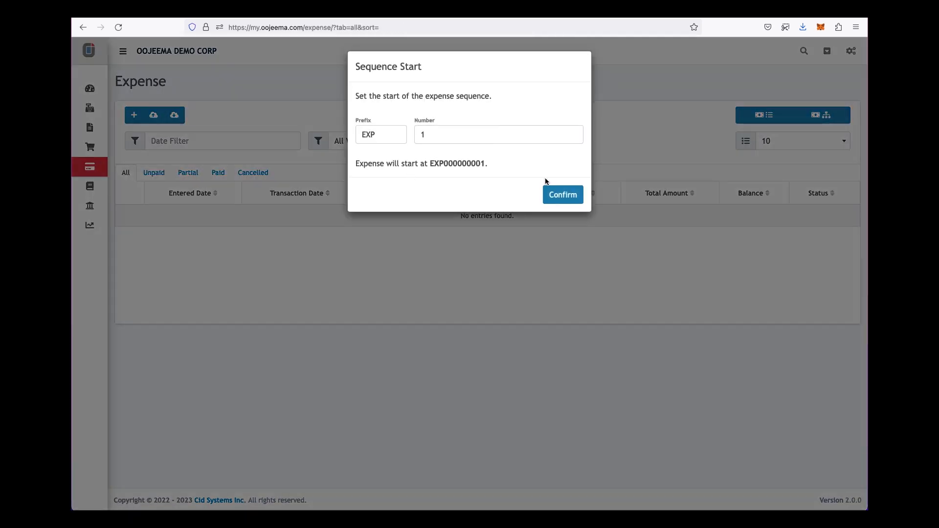
# - Accept EXP000000001 numbering and choose AA Power Company as the expense vendor
pyautogui.click(553, 195)
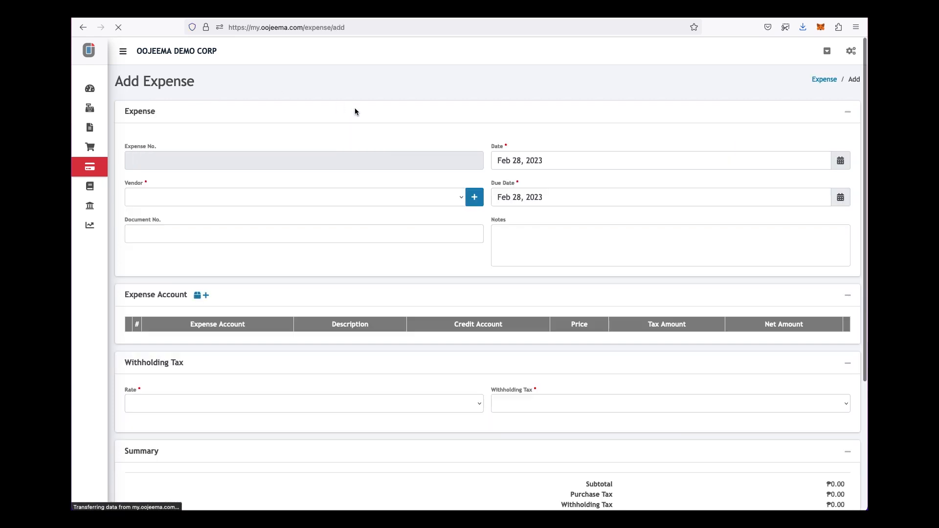
pyautogui.click(261, 194)
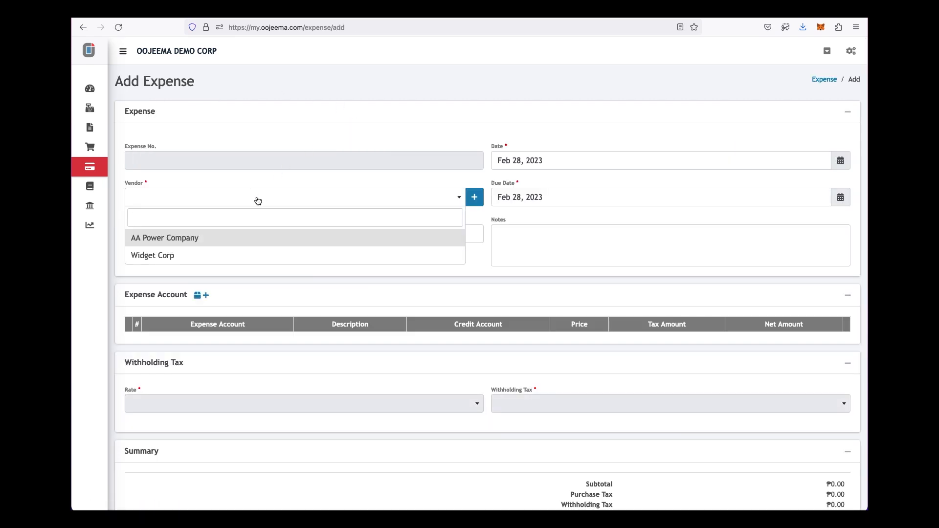
pyautogui.click(201, 236)
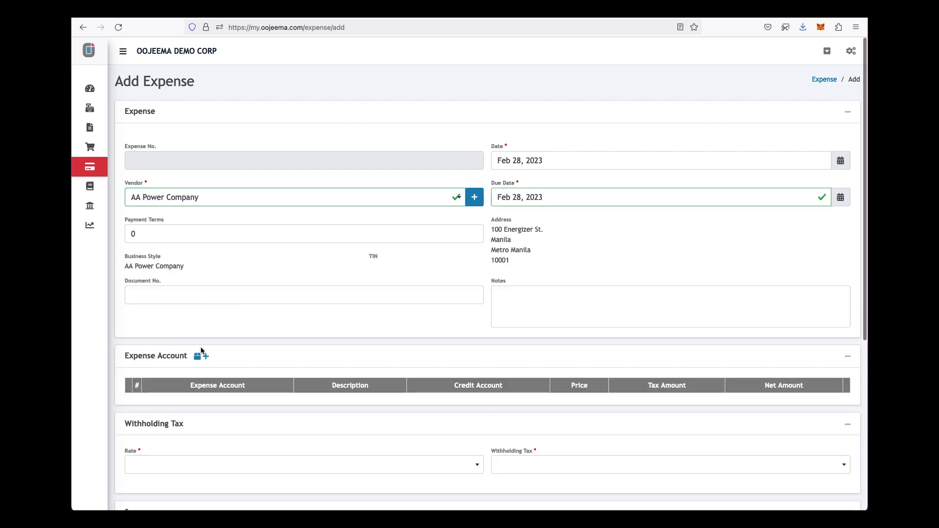
# - Add a Communication, Light and Water line priced 4,000 with Domestic Purchase of Goods 12% tax
pyautogui.click(205, 357)
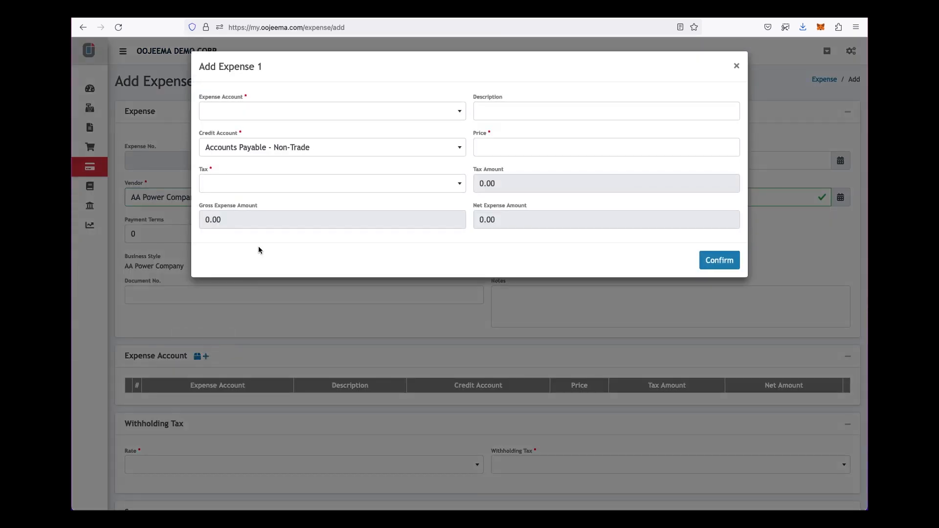
pyautogui.click(318, 117)
pyautogui.write('comm')
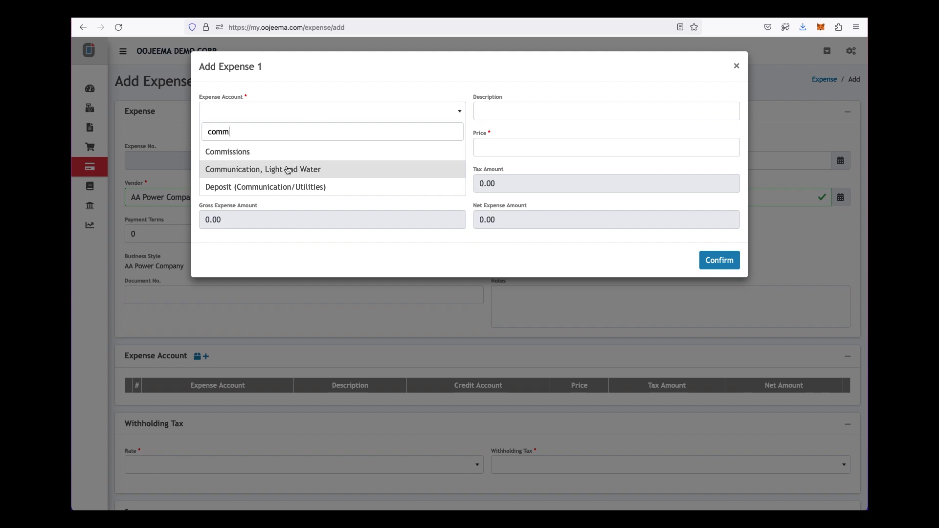
pyautogui.click(288, 170)
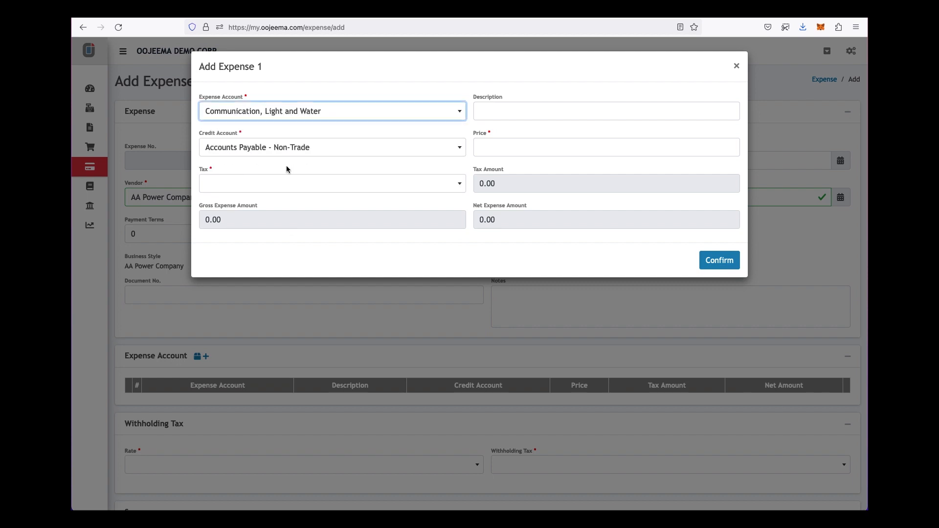
pyautogui.click(486, 145)
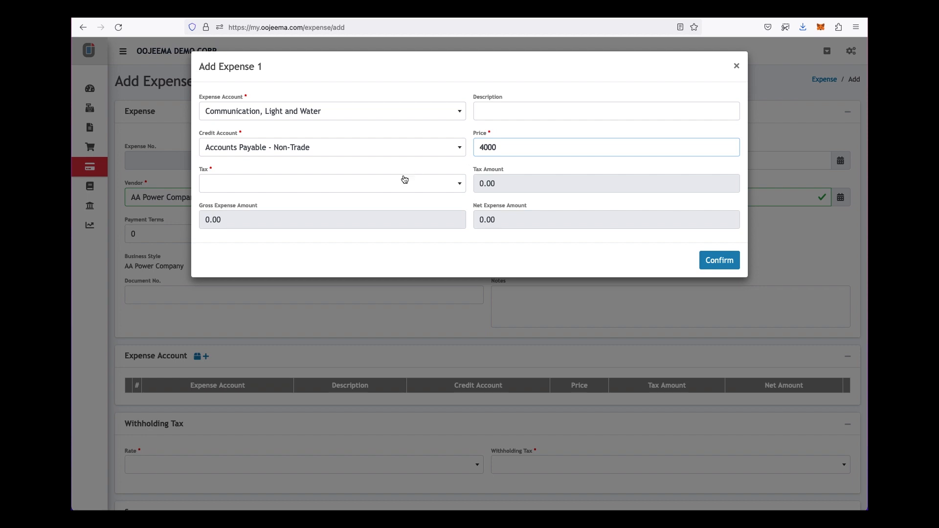
pyautogui.click(370, 147)
pyautogui.click(372, 149)
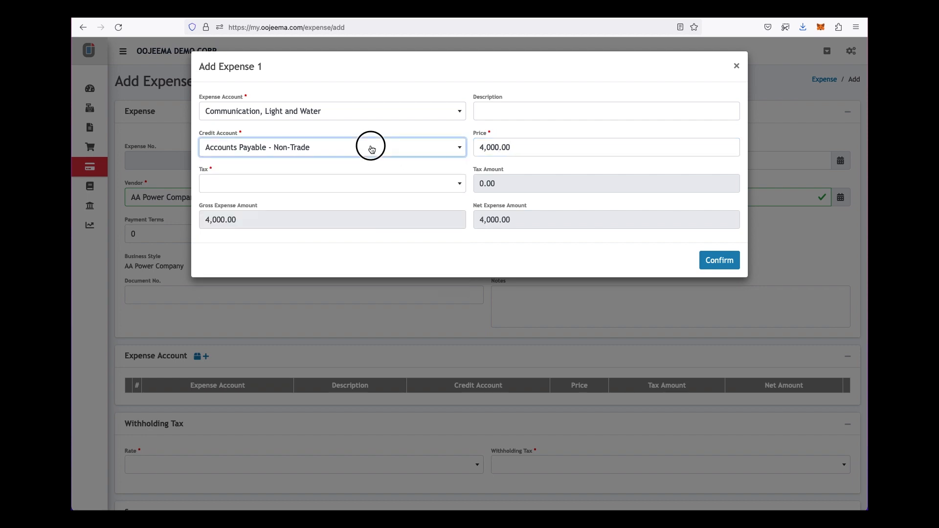
pyautogui.click(385, 184)
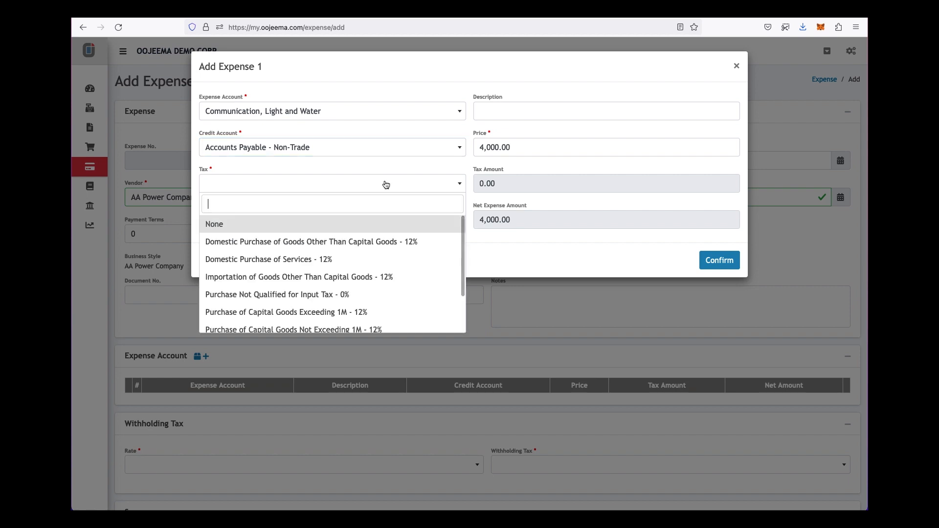
pyautogui.click(368, 239)
pyautogui.click(467, 250)
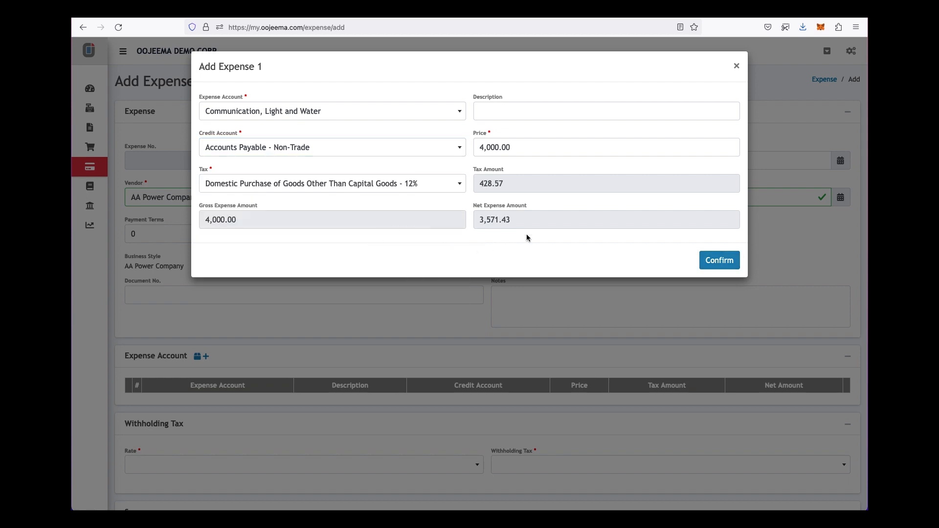
pyautogui.click(720, 261)
# - Set the withholding rate to 2% and save the AA Power Company expense
pyautogui.scroll(-3, 617, 280)
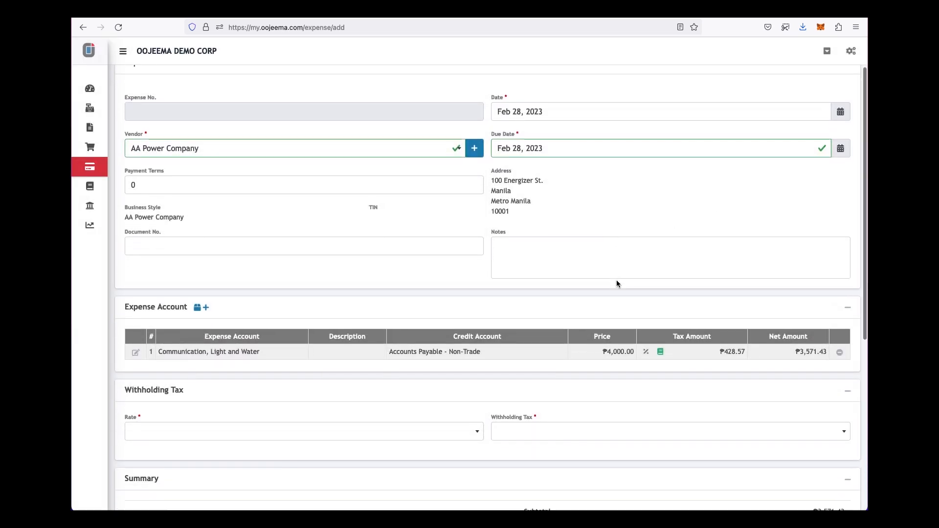
pyautogui.click(477, 368)
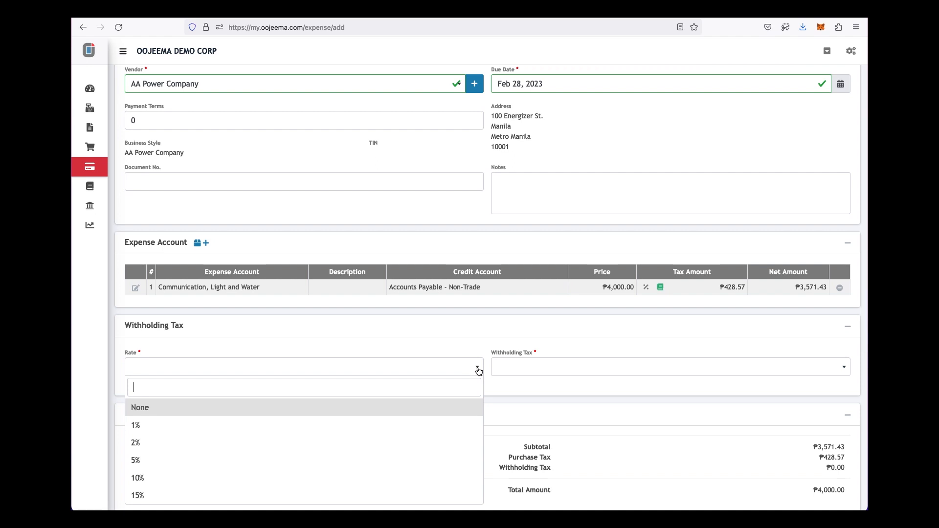
pyautogui.click(389, 442)
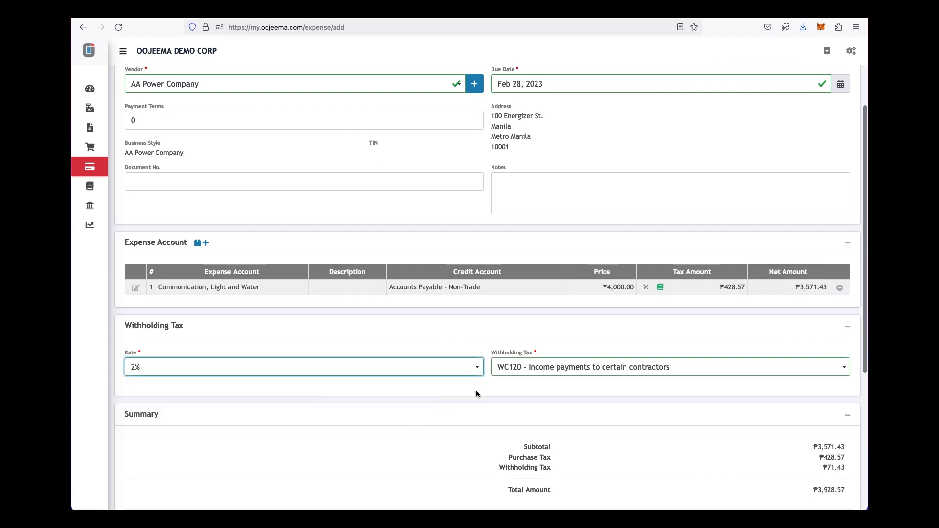
pyautogui.scroll(-3, 506, 387)
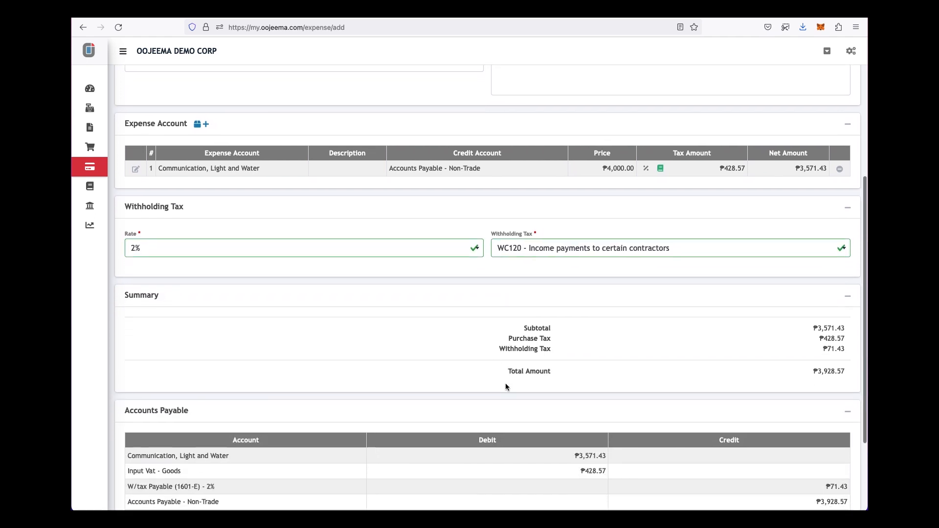
pyautogui.scroll(-2, 505, 387)
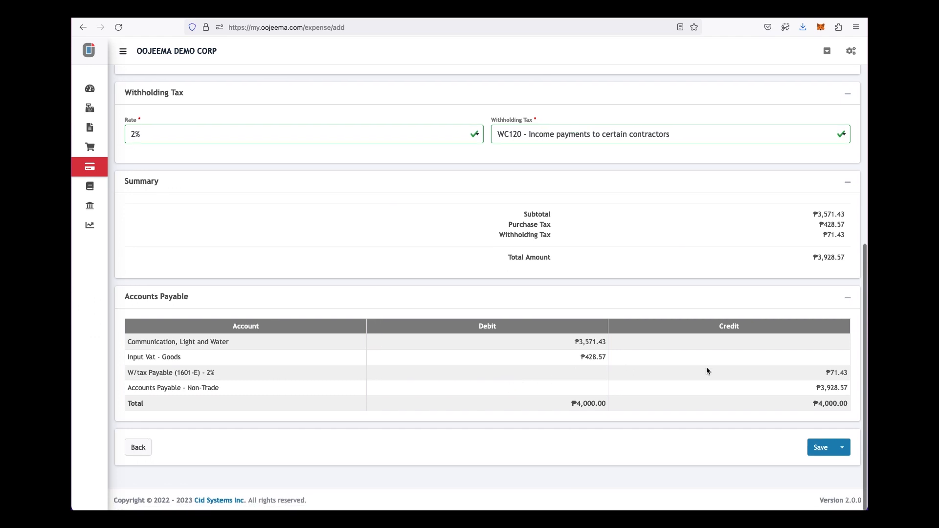
pyautogui.click(819, 447)
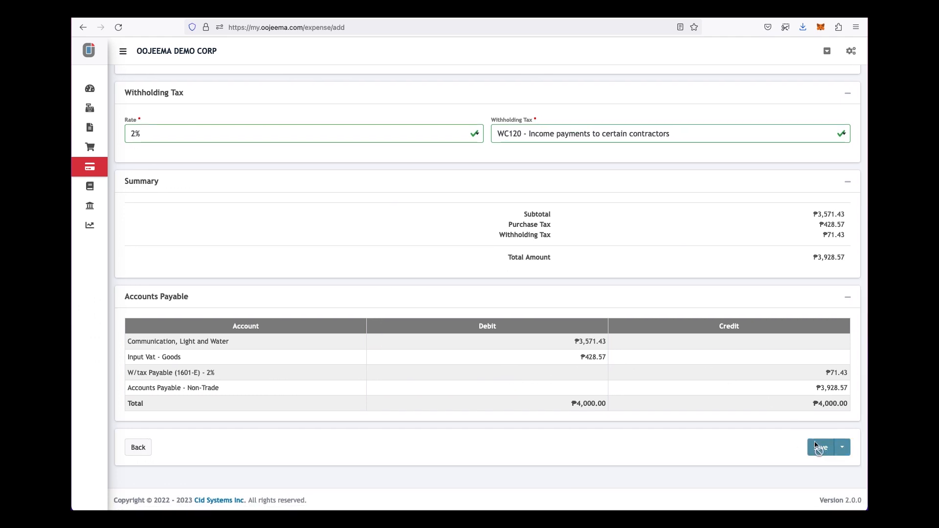
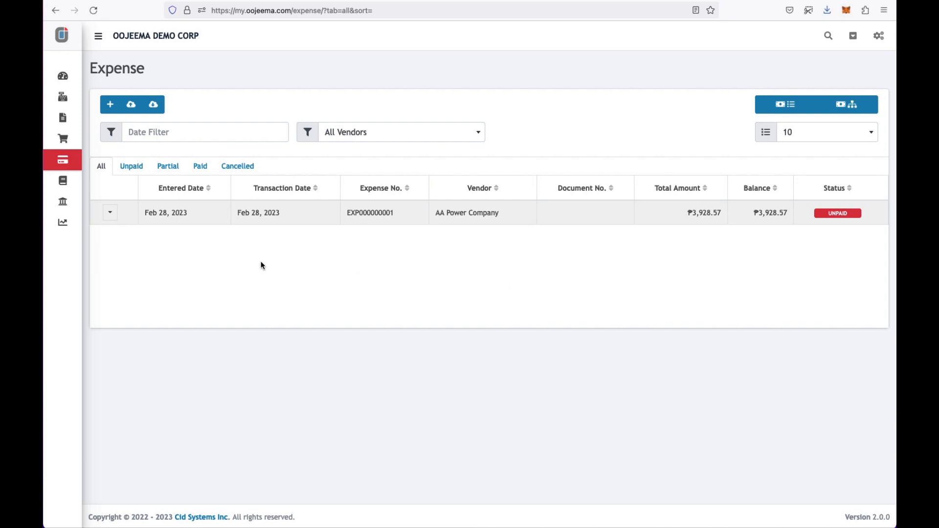
# - Open the General Ledger and apply a custom Feb 1 – Apr 30, 2023 date range
pyautogui.click(63, 224)
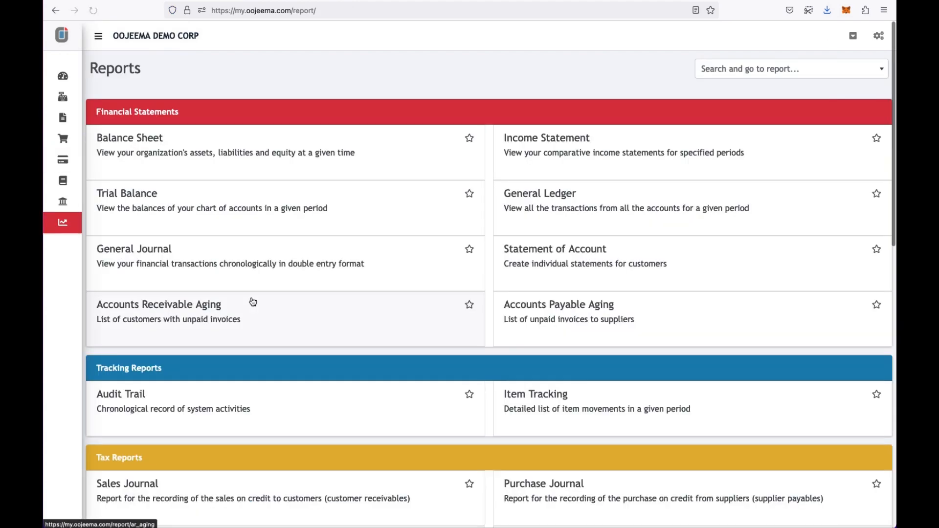
pyautogui.scroll(-5, 253, 302)
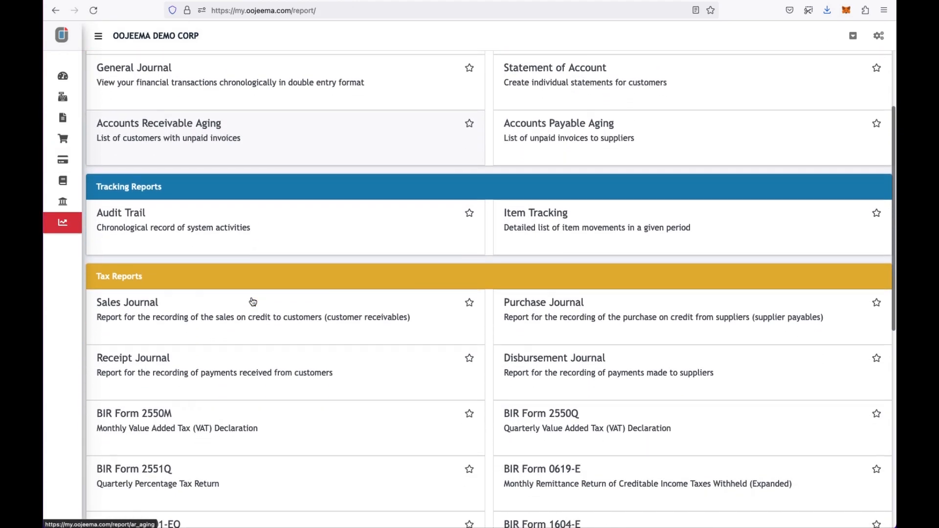
pyautogui.scroll(5, 253, 302)
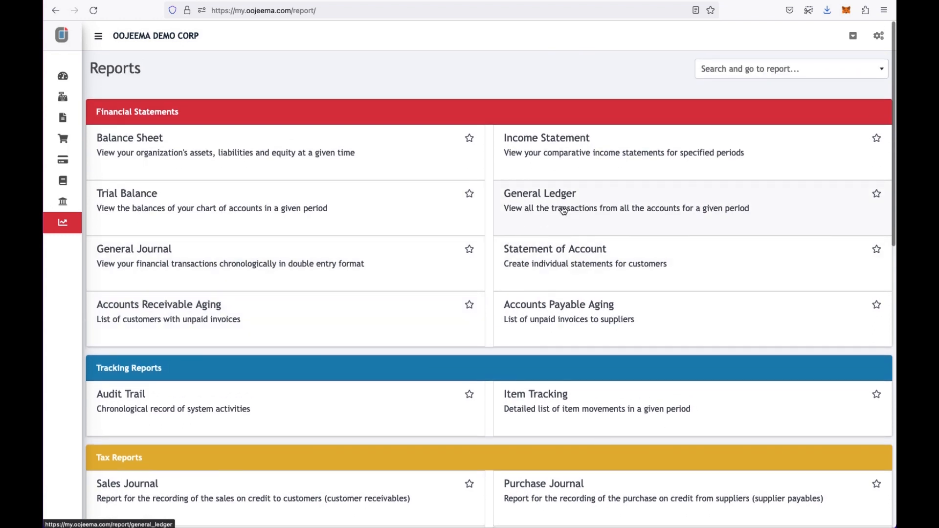
pyautogui.click(564, 211)
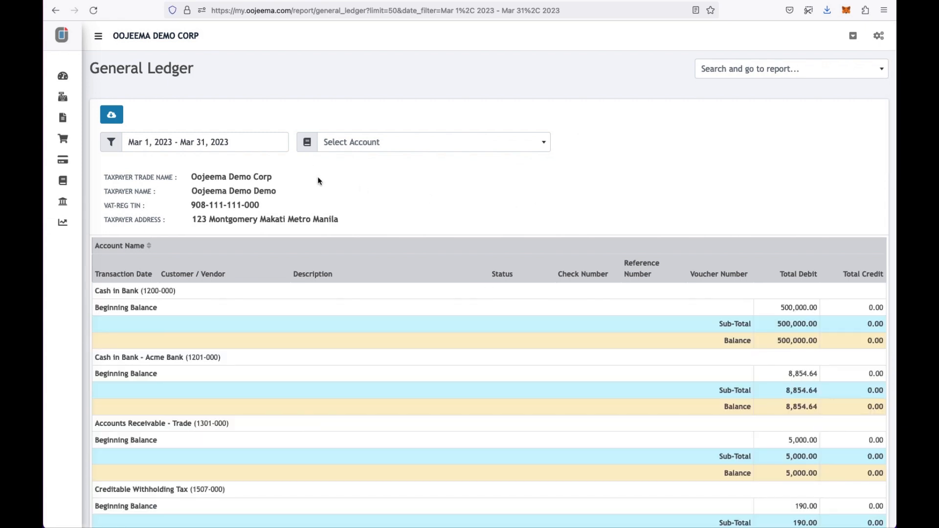
pyautogui.click(242, 145)
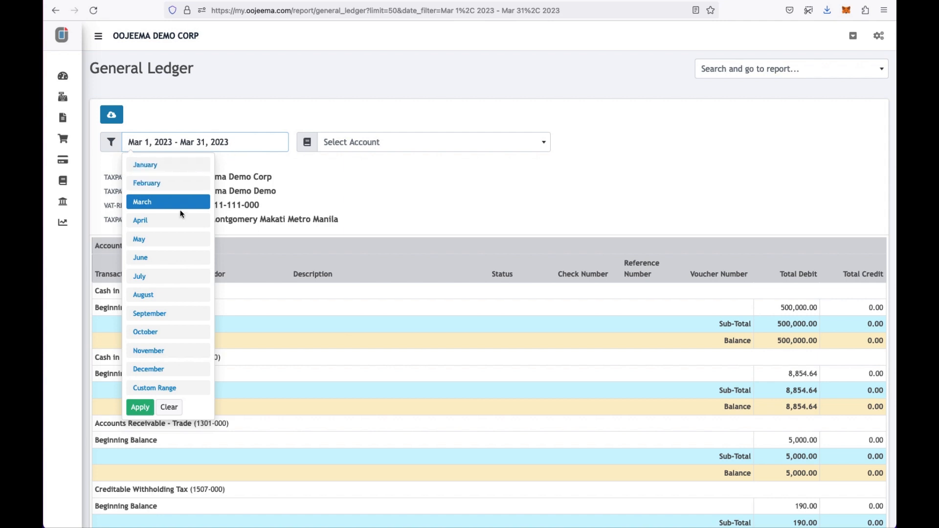
pyautogui.click(163, 390)
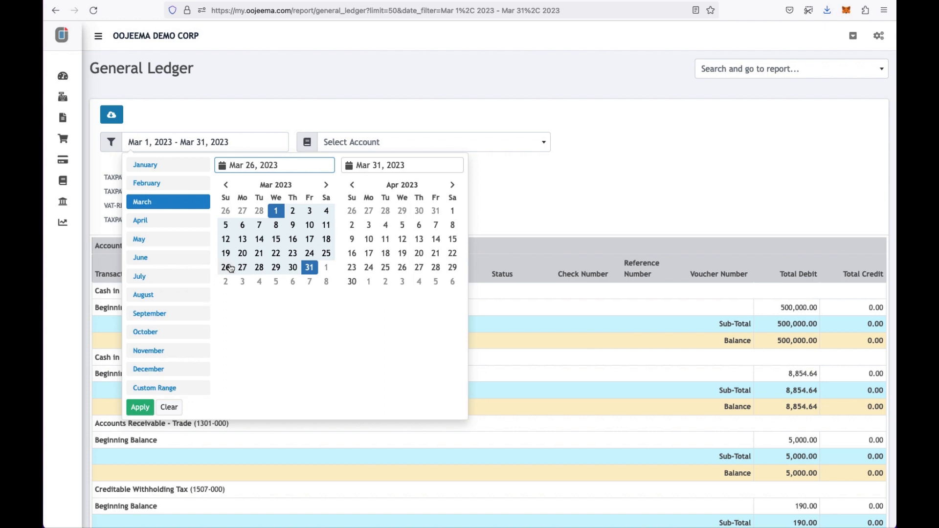
pyautogui.click(226, 184)
pyautogui.click(277, 211)
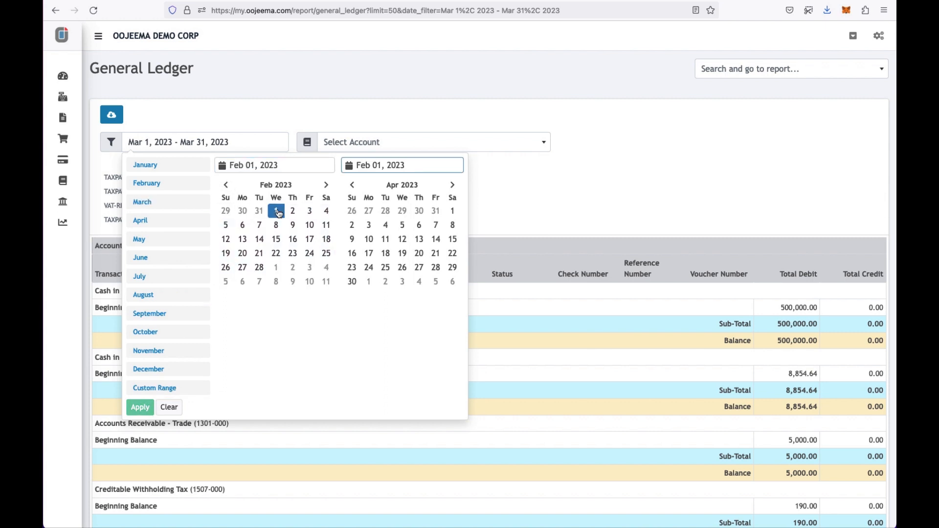
pyautogui.click(352, 282)
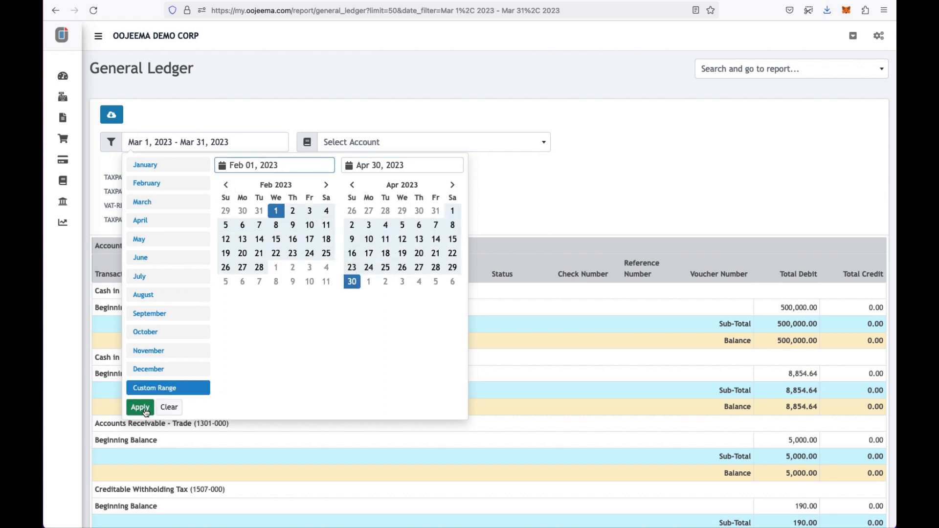
pyautogui.click(142, 408)
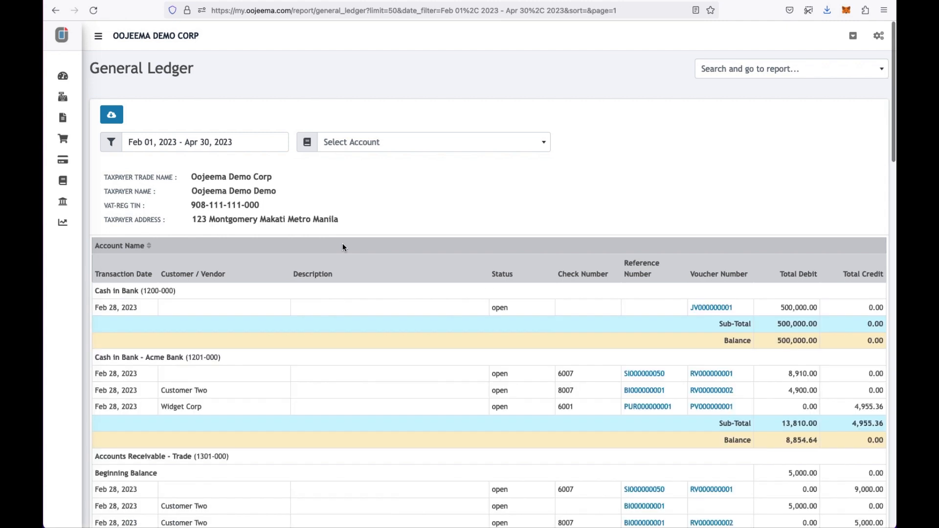
pyautogui.click(401, 148)
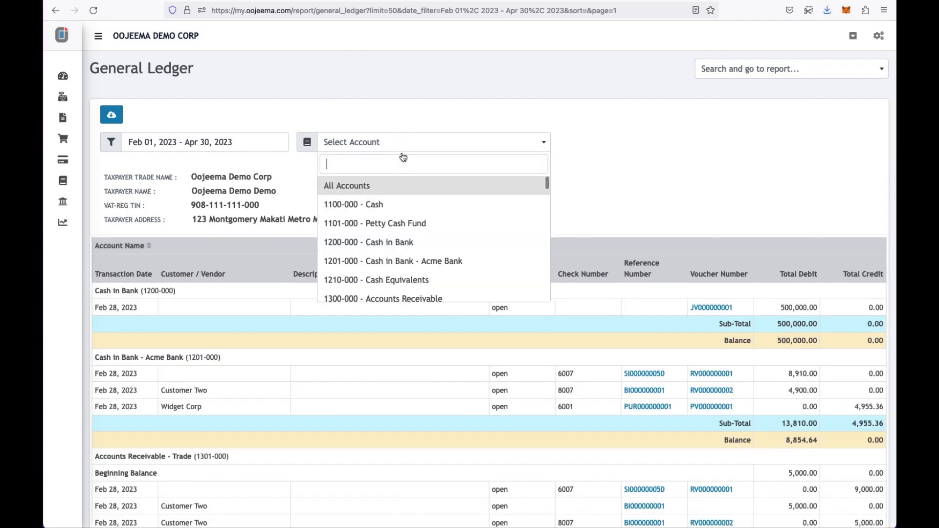
# - Filter the ledger to 1201-000 Cash in Bank - Acme Bank and inspect invoice SI000000050
pyautogui.click(407, 255)
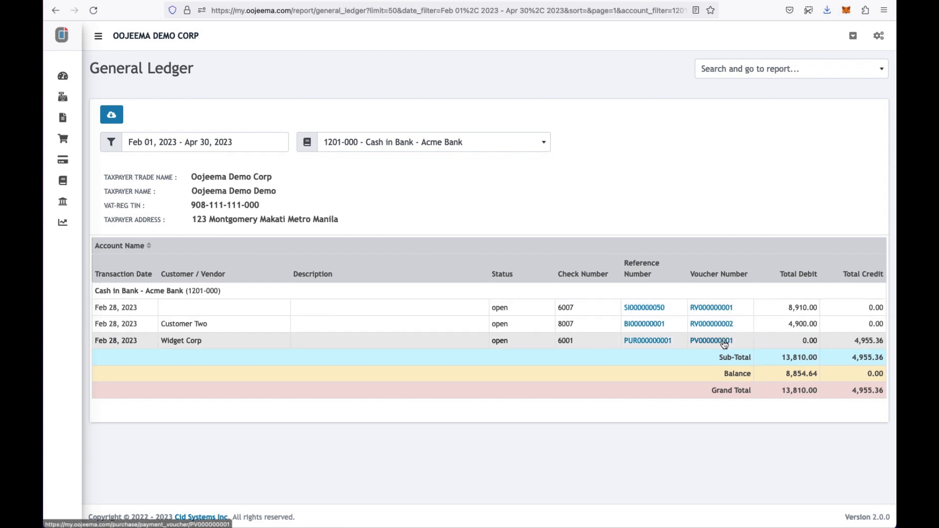
pyautogui.click(658, 311)
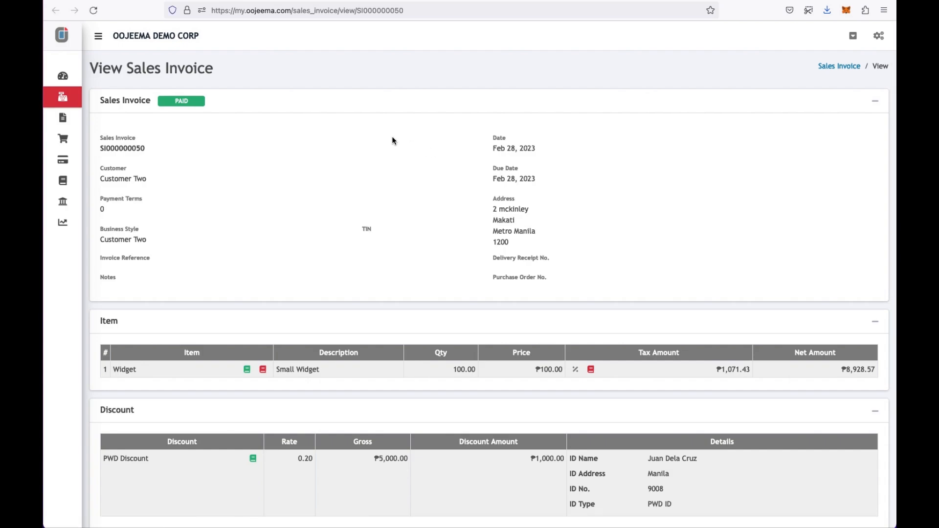
pyautogui.click(210, 0)
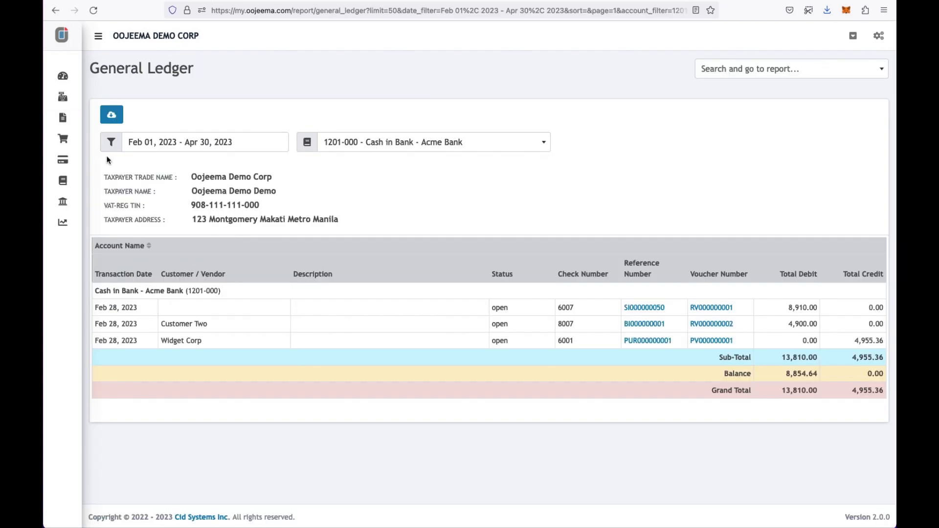
pyautogui.click(66, 221)
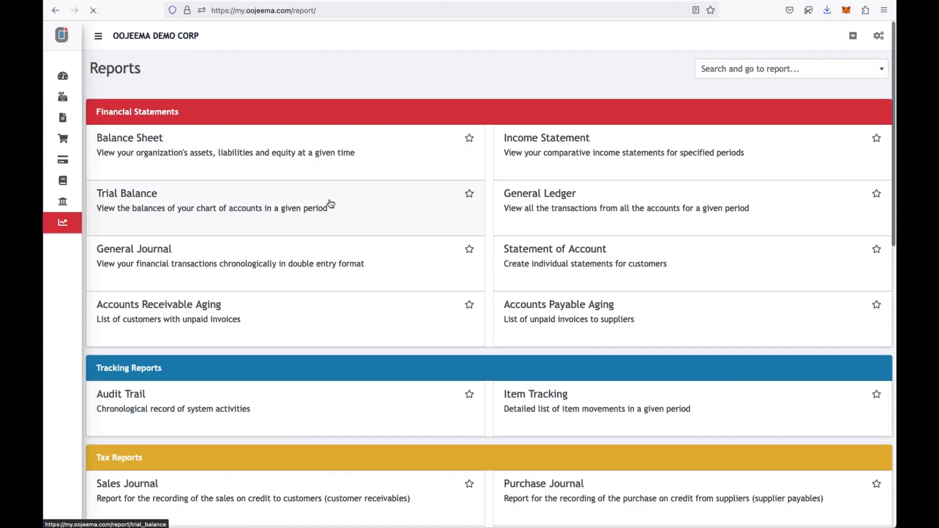
# - Show the Trial Balance for February 2023
pyautogui.click(331, 204)
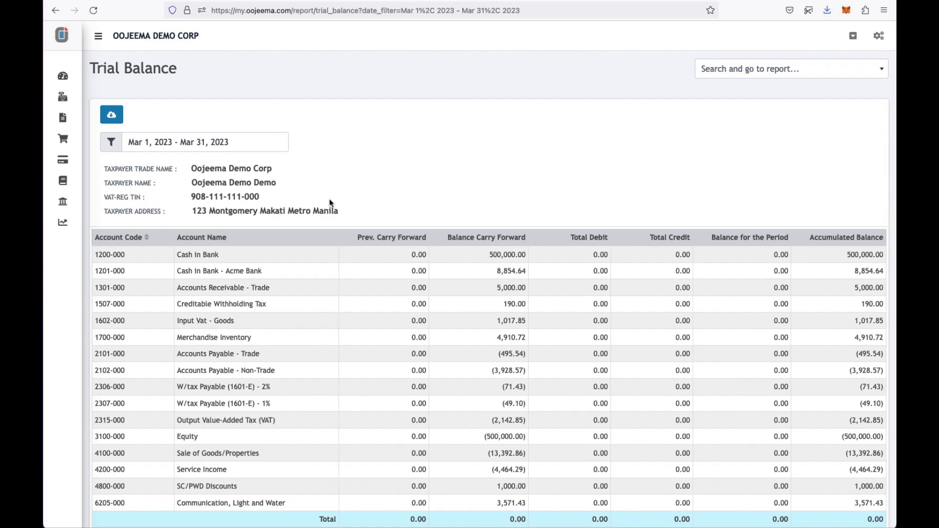
pyautogui.click(237, 144)
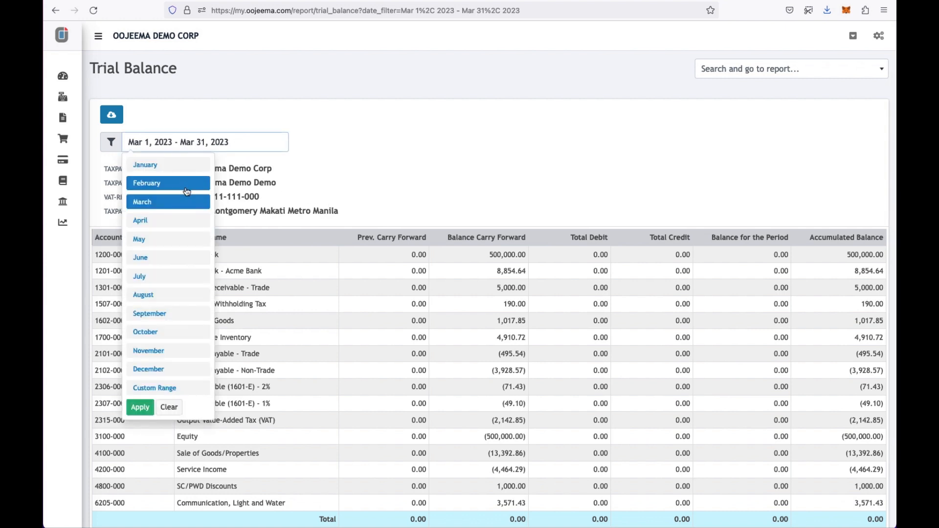
pyautogui.click(187, 185)
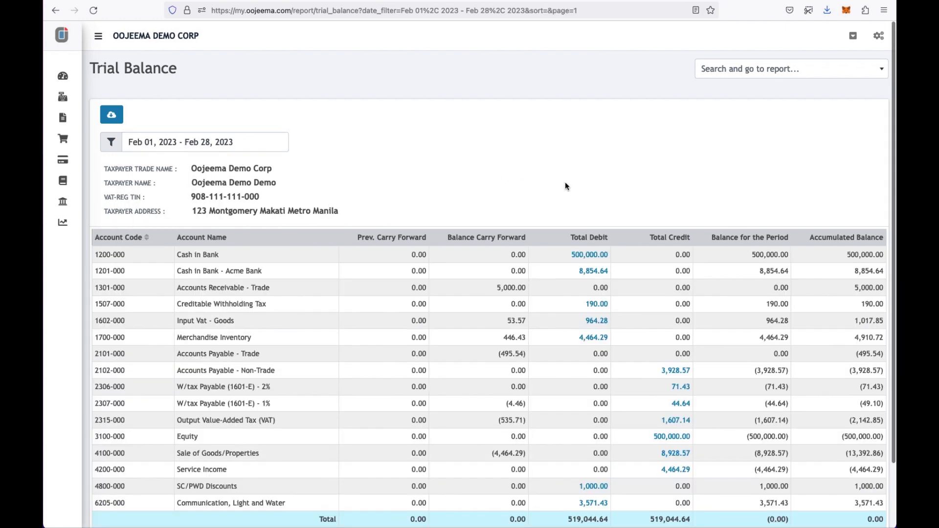
pyautogui.scroll(-2, 573, 197)
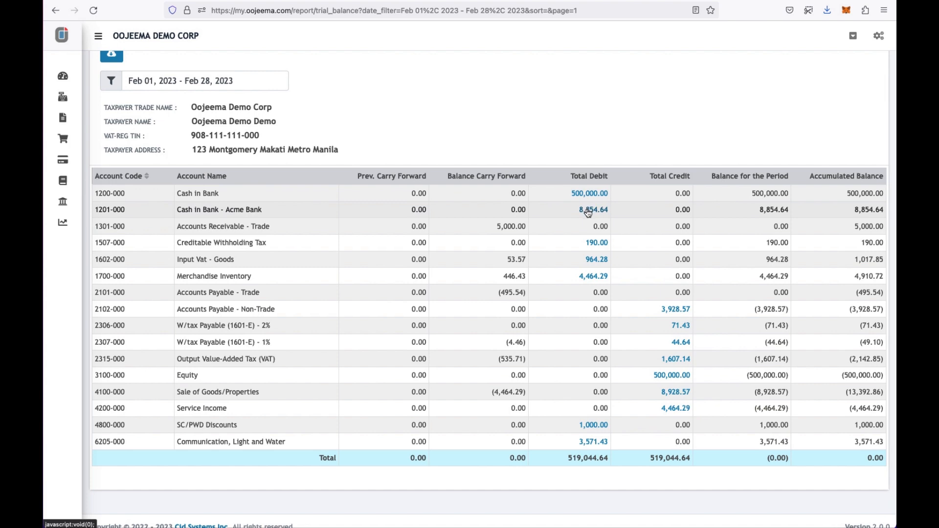
# - Drill into the Acme Bank debit and view payment voucher PV000000001
pyautogui.click(587, 210)
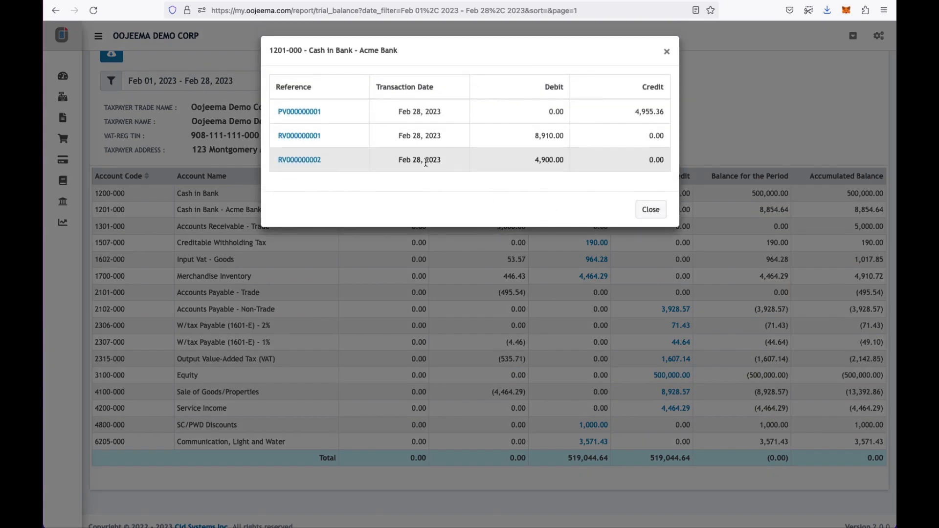
pyautogui.click(309, 113)
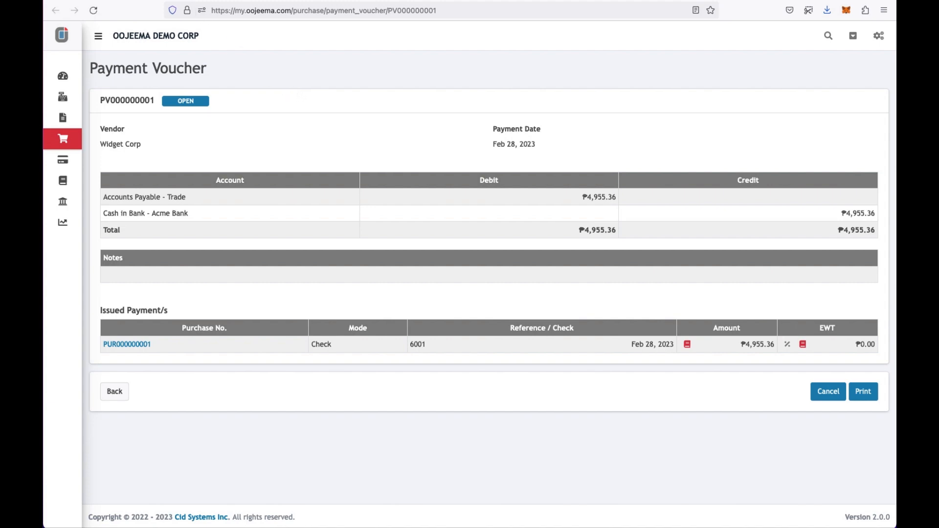
pyautogui.hotkey('alt', 'Left')
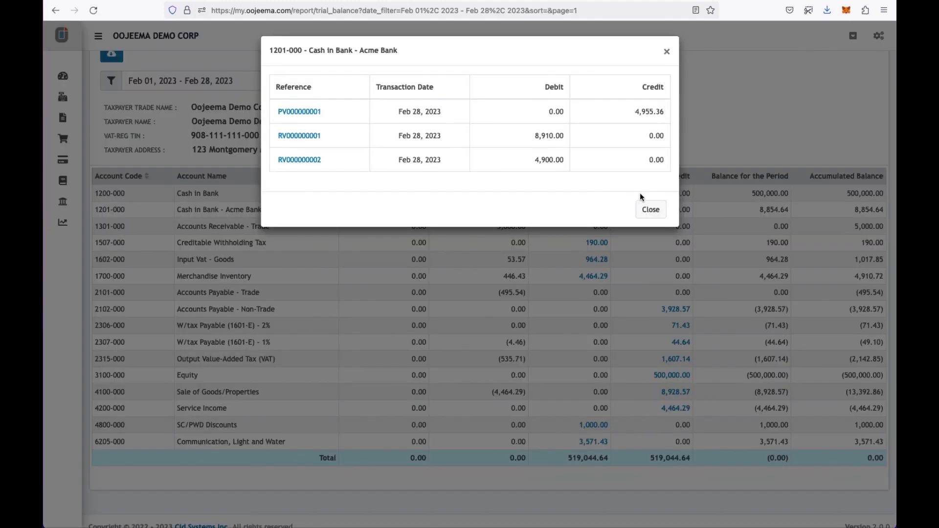
pyautogui.click(651, 209)
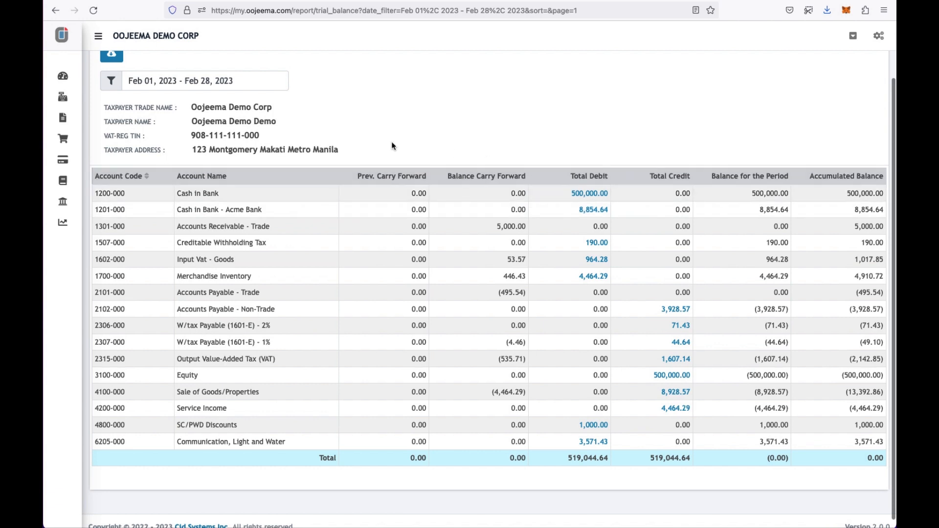
pyautogui.click(78, 222)
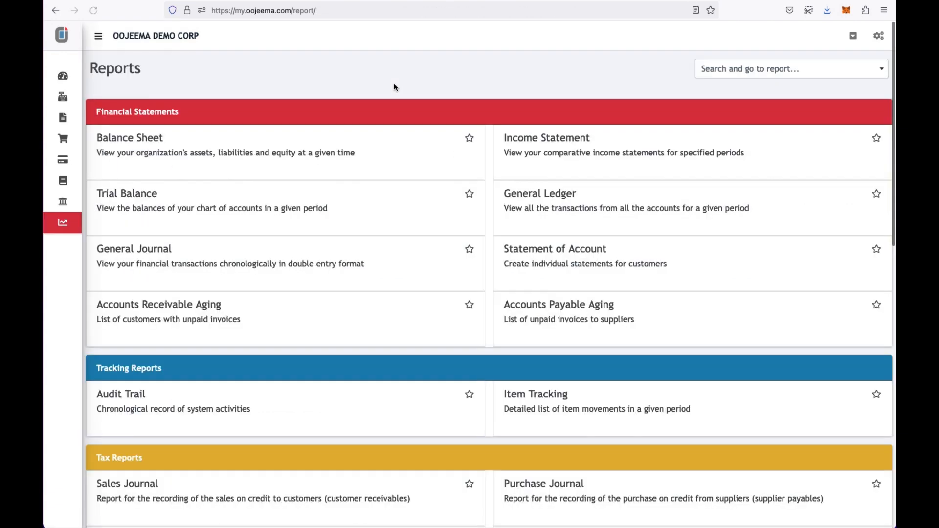
# - Open the 2023 Balance Sheet and view it by quarter, by year, then by month
pyautogui.click(318, 150)
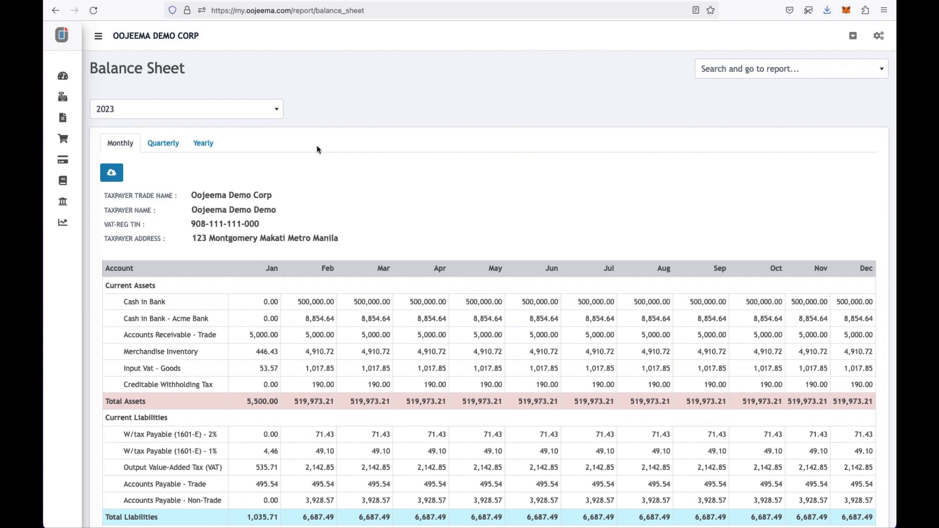
pyautogui.scroll(-5, 326, 180)
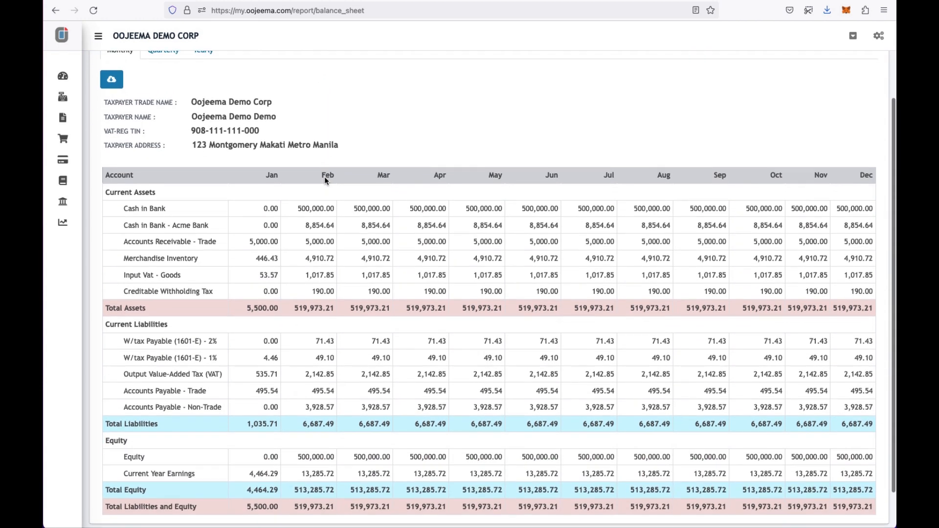
pyautogui.scroll(5, 324, 177)
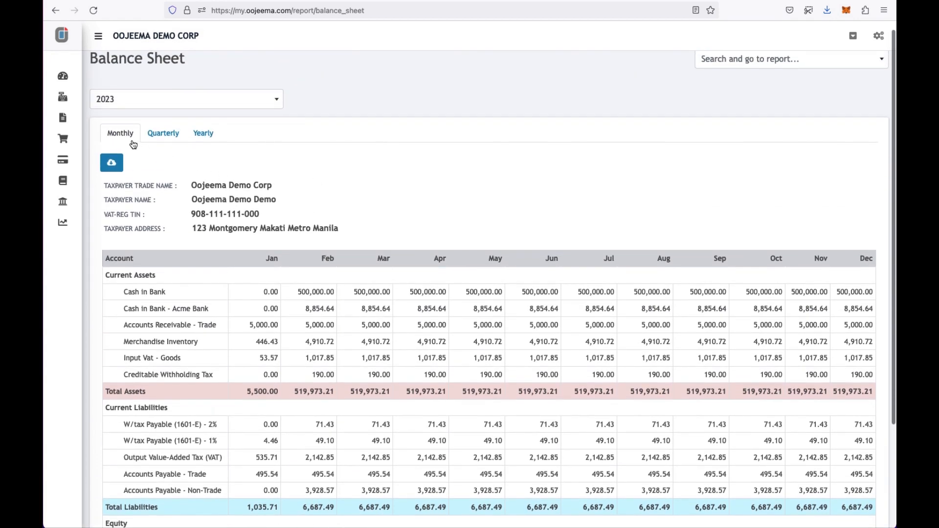
pyautogui.click(155, 135)
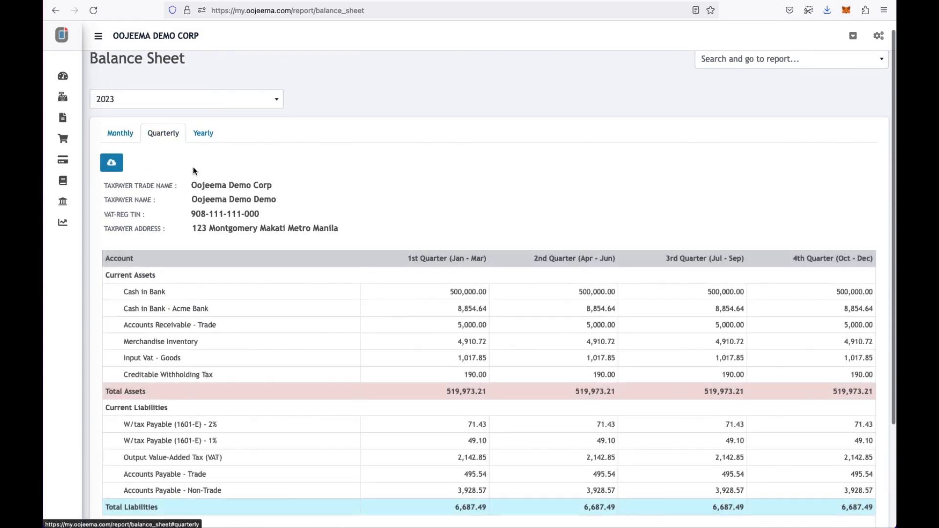
pyautogui.click(208, 135)
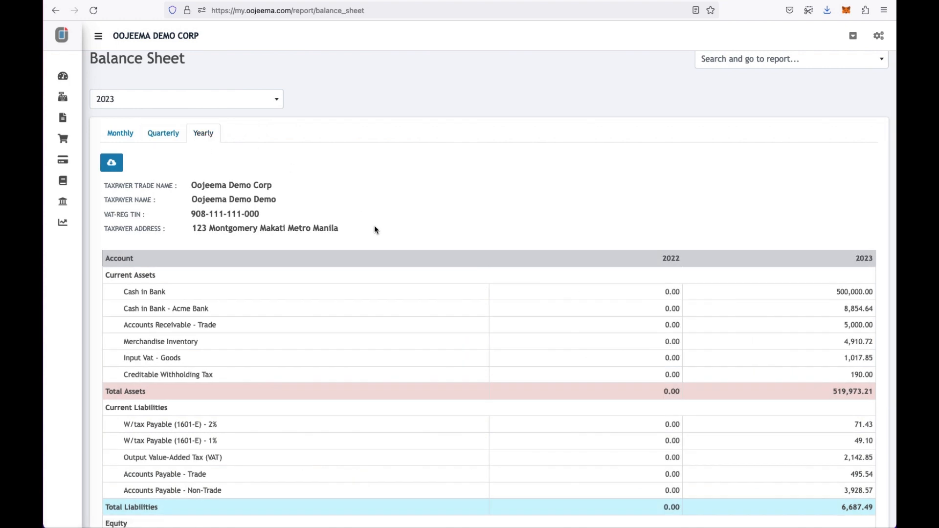
pyautogui.scroll(-2, 376, 230)
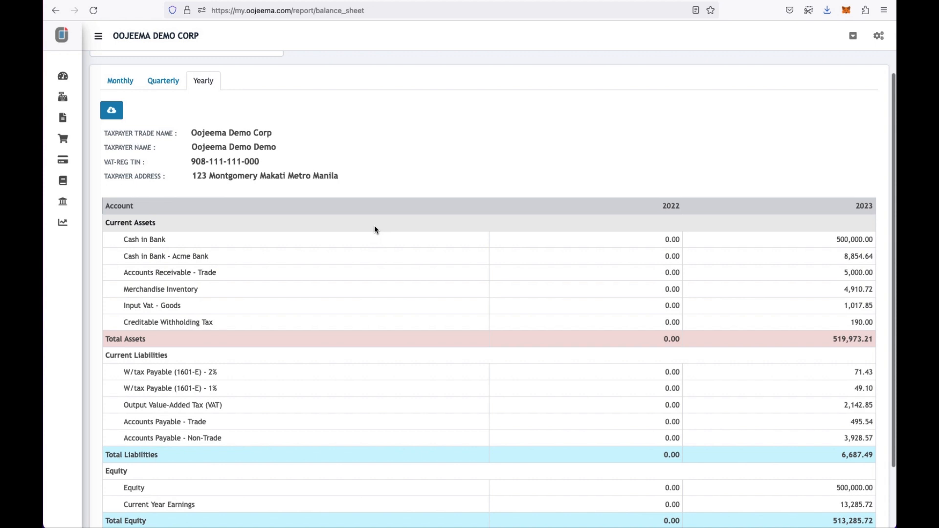
pyautogui.scroll(1, 503, 158)
pyautogui.scroll(1, 504, 158)
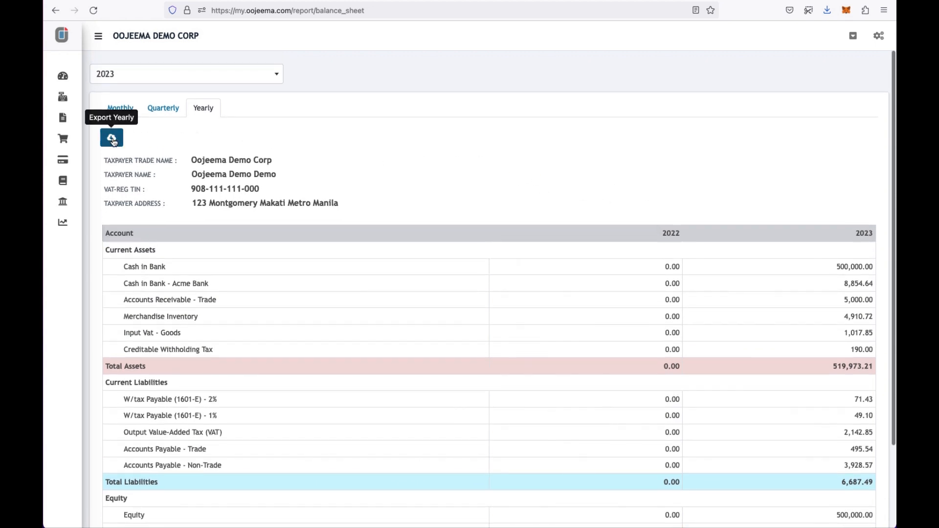
pyautogui.click(163, 107)
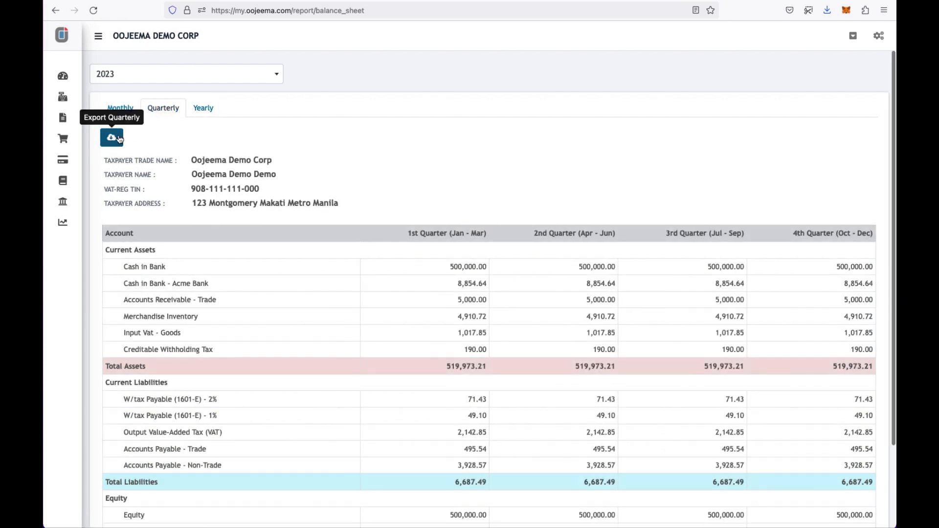
pyautogui.click(120, 109)
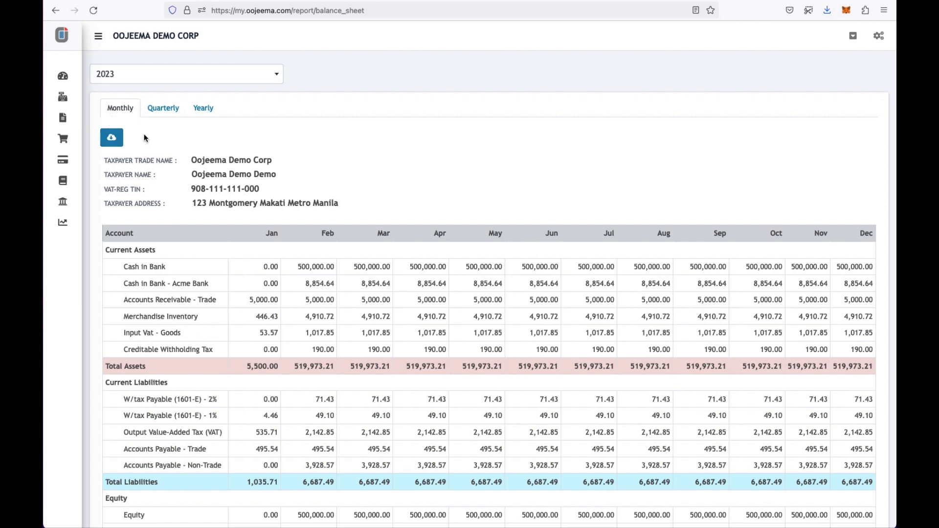
pyautogui.click(67, 220)
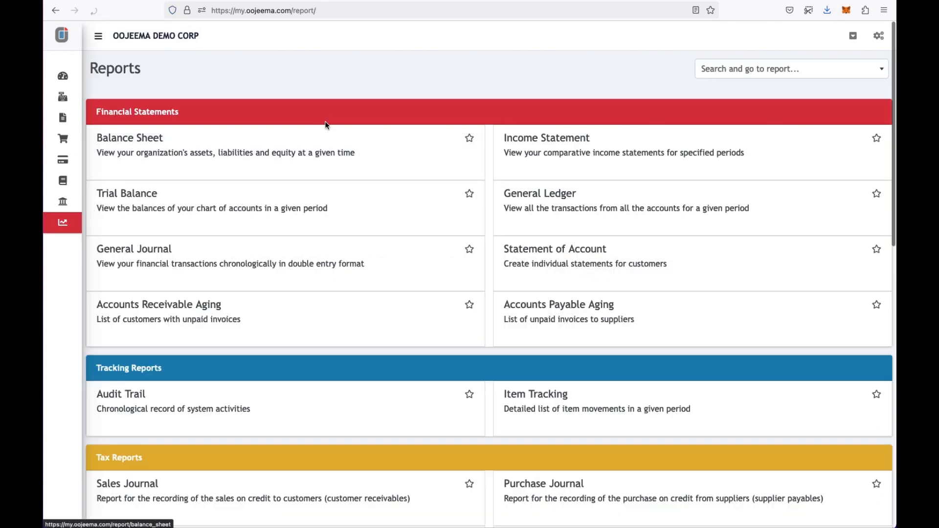
# - Open the 2023 Income Statement and view it quarterly, yearly, then monthly
pyautogui.click(518, 153)
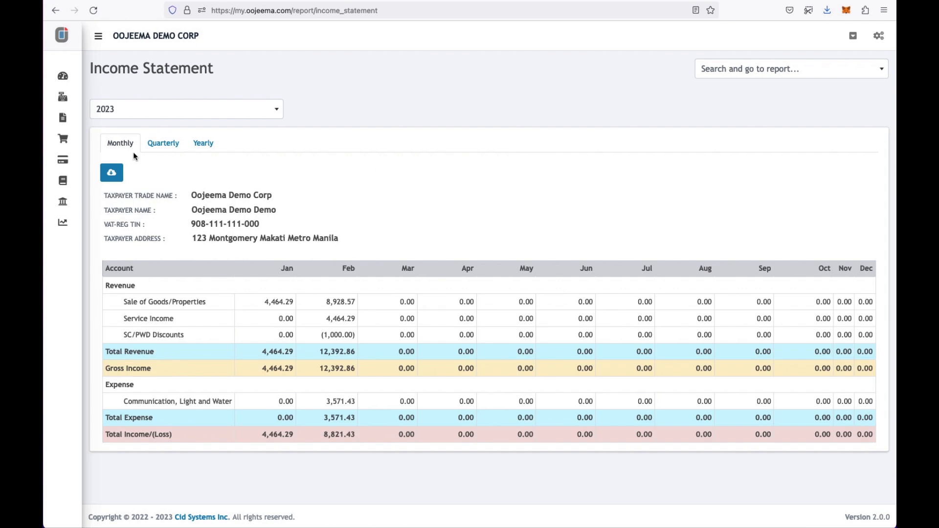
pyautogui.click(170, 147)
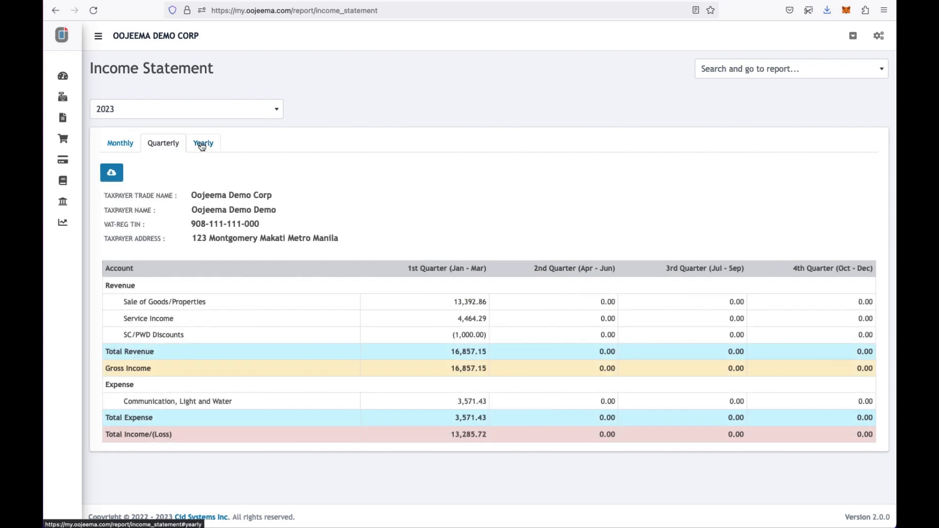
pyautogui.click(202, 147)
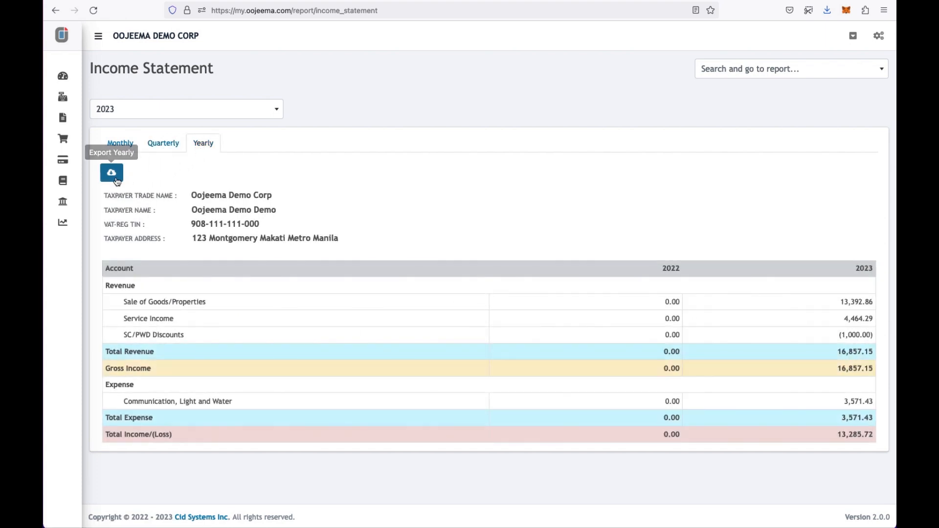
pyautogui.click(164, 146)
pyautogui.click(121, 143)
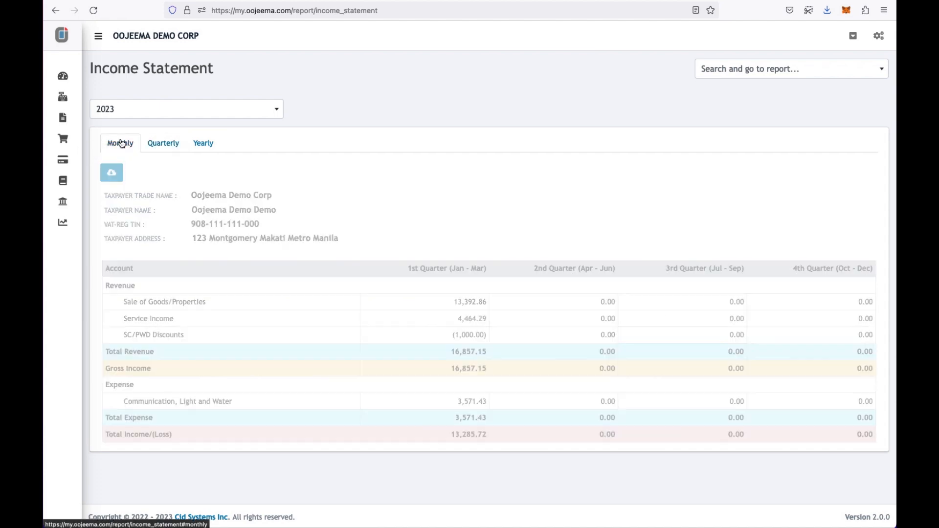
pyautogui.click(66, 228)
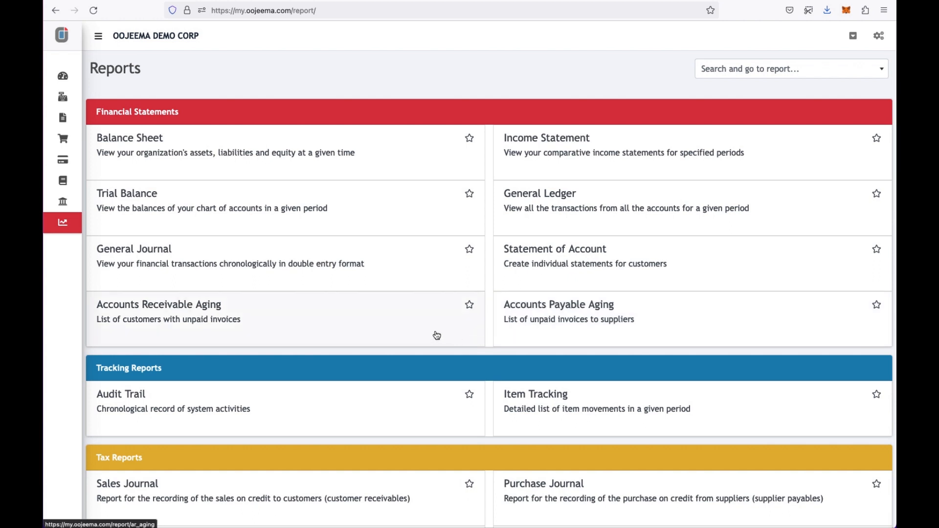
pyautogui.click(390, 329)
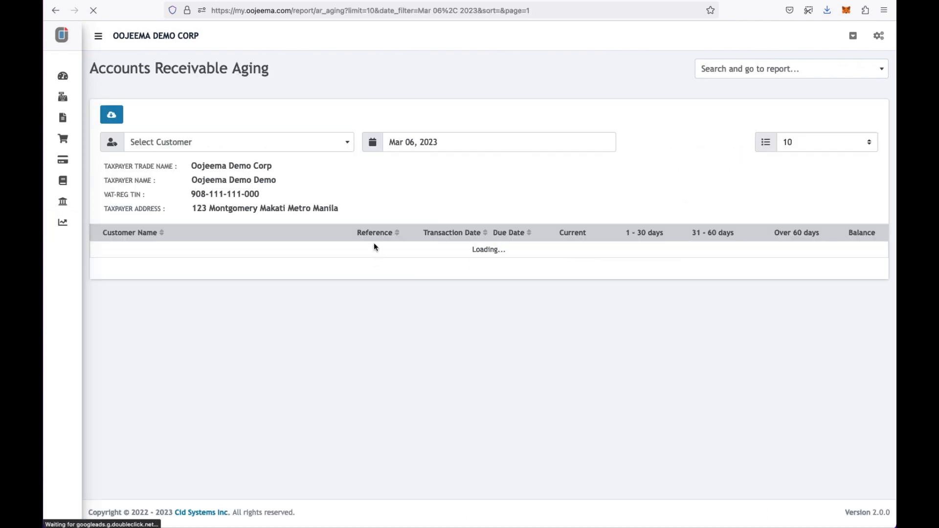
# - Set the receivables aging as-of date to Feb 28, 2023
pyautogui.click(420, 141)
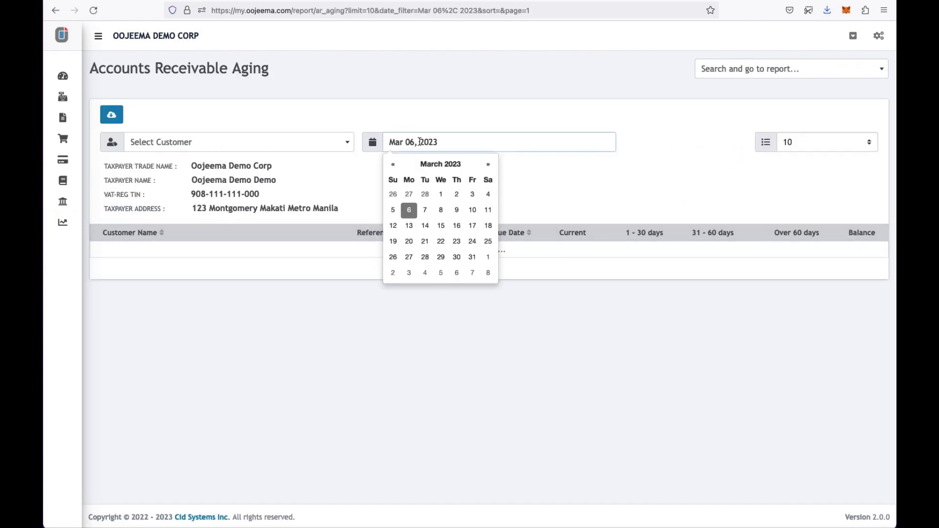
pyautogui.click(394, 166)
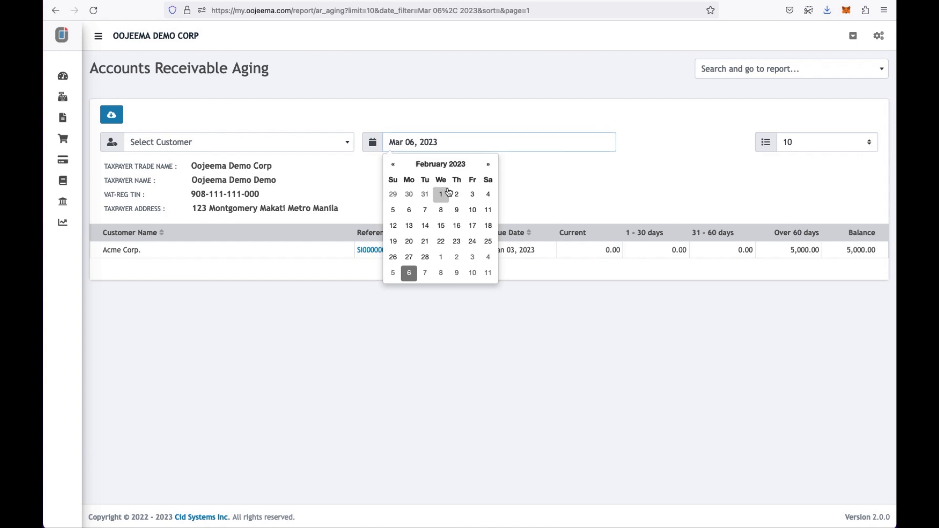
pyautogui.click(425, 257)
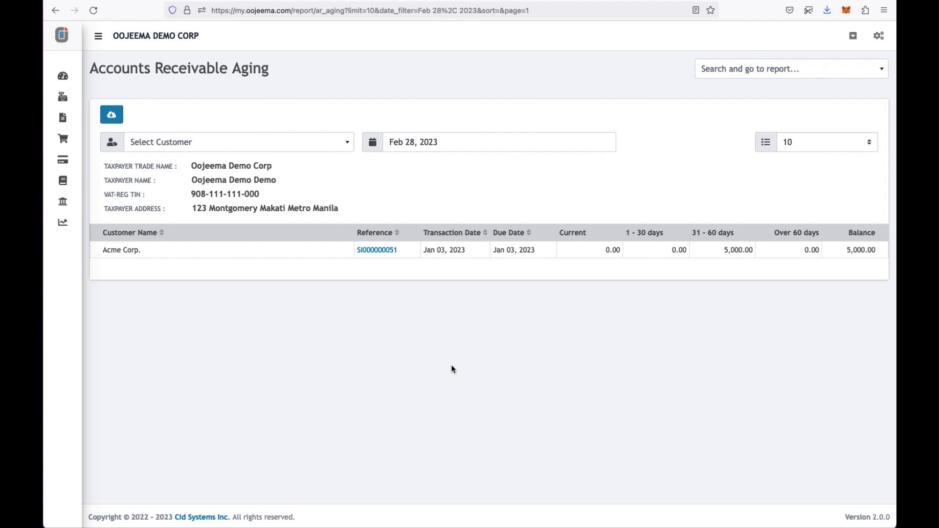
pyautogui.click(66, 226)
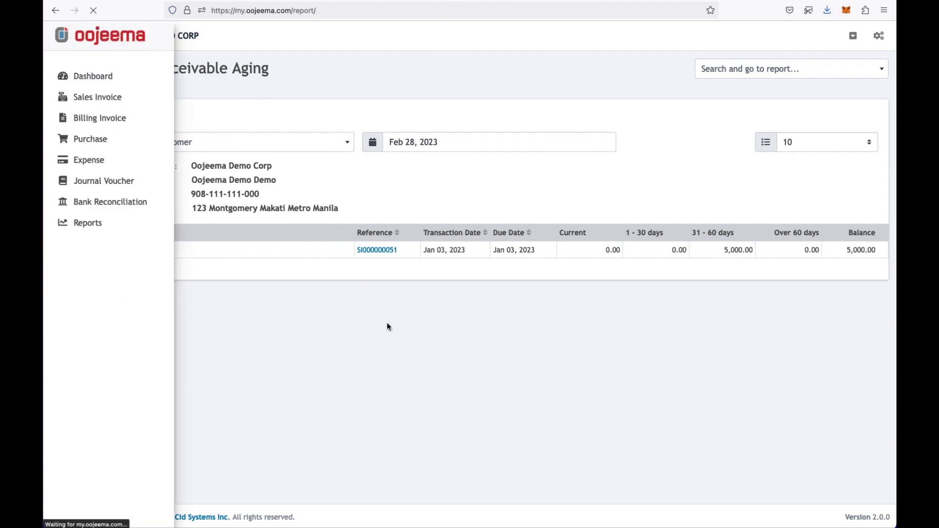
# - Open the Audit Trail showing 50 entries per page
pyautogui.scroll(-3, 388, 327)
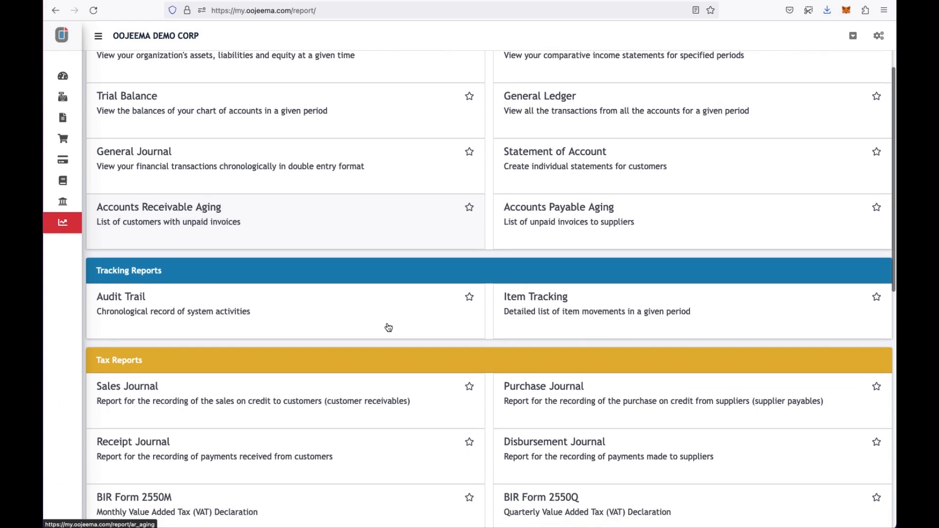
pyautogui.click(230, 321)
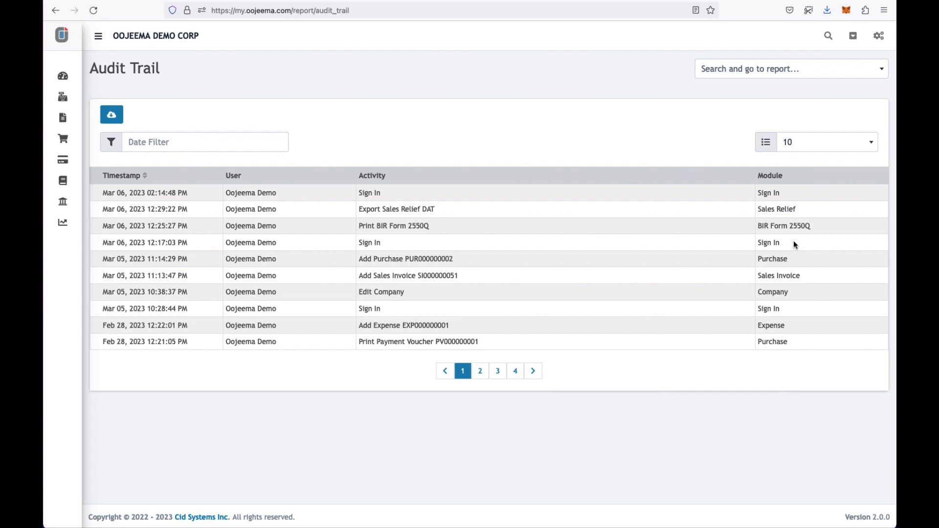
pyautogui.click(834, 145)
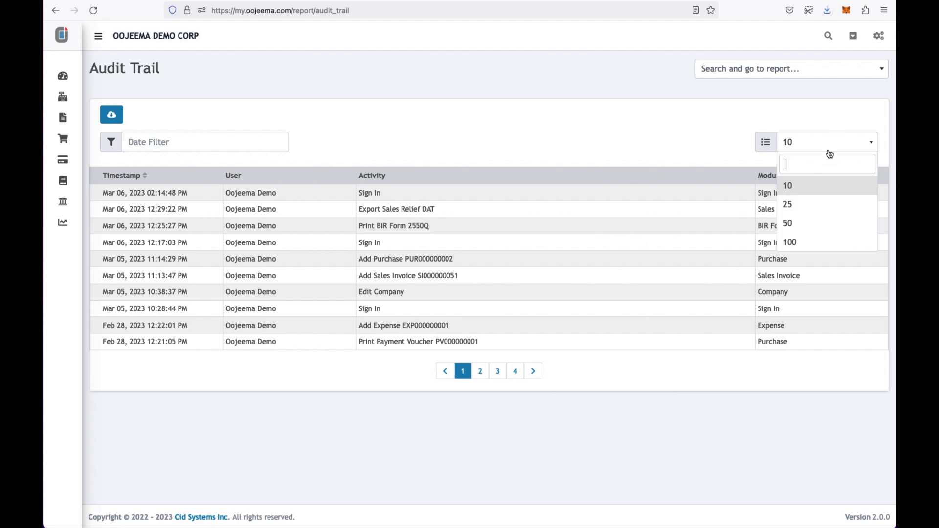
pyautogui.click(802, 226)
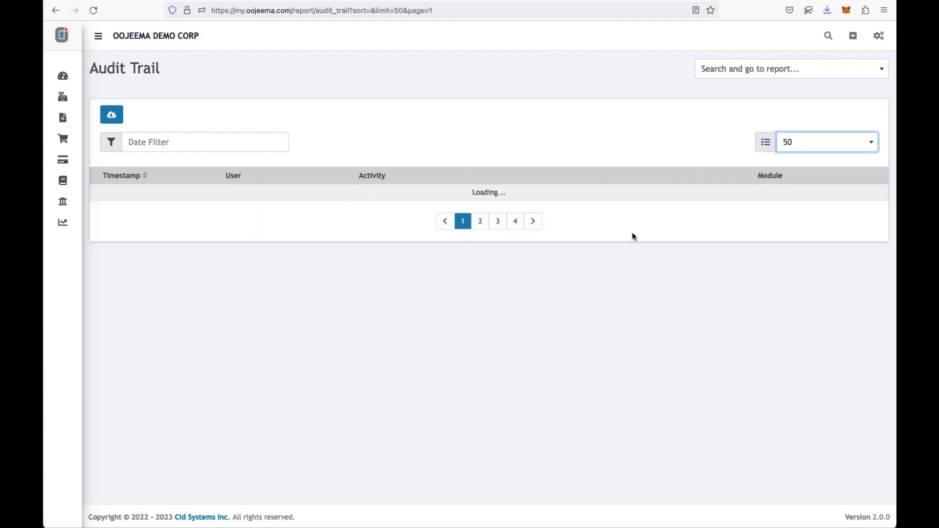
pyautogui.scroll(-2, 632, 237)
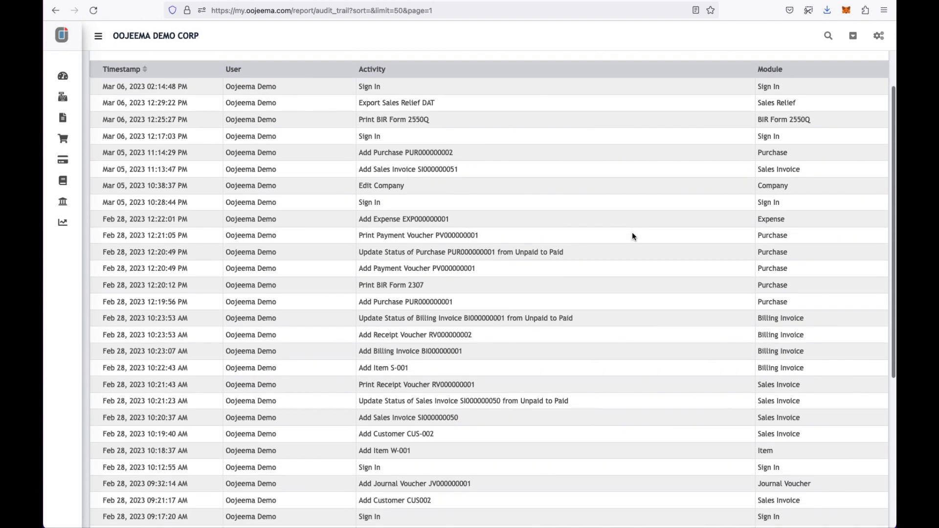
pyautogui.scroll(2, 632, 236)
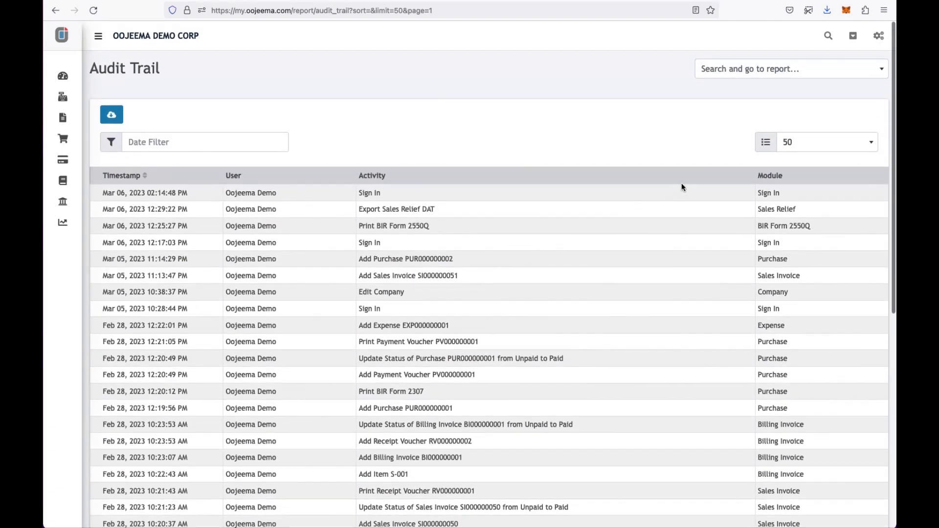
# - Search the audit trail for 'purchase'
pyautogui.click(827, 37)
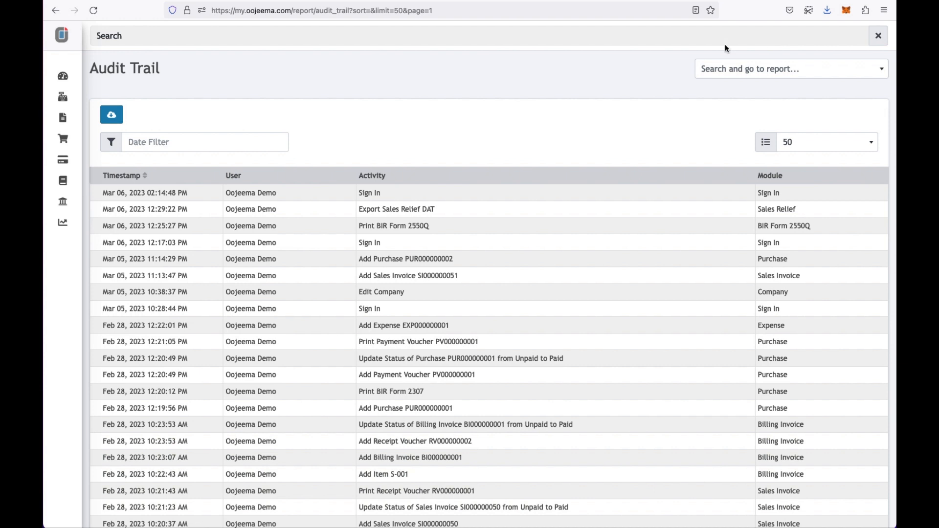
pyautogui.write('[urca')
pyautogui.press('BackSpace')
pyautogui.press('BackSpace')
pyautogui.press('BackSpace')
pyautogui.press('BackSpace')
pyautogui.write('purchase')
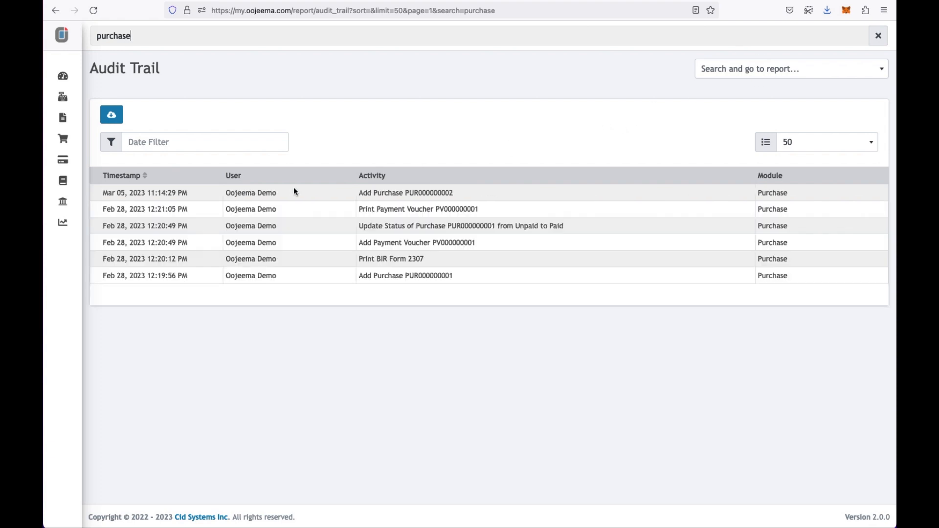
pyautogui.click(76, 223)
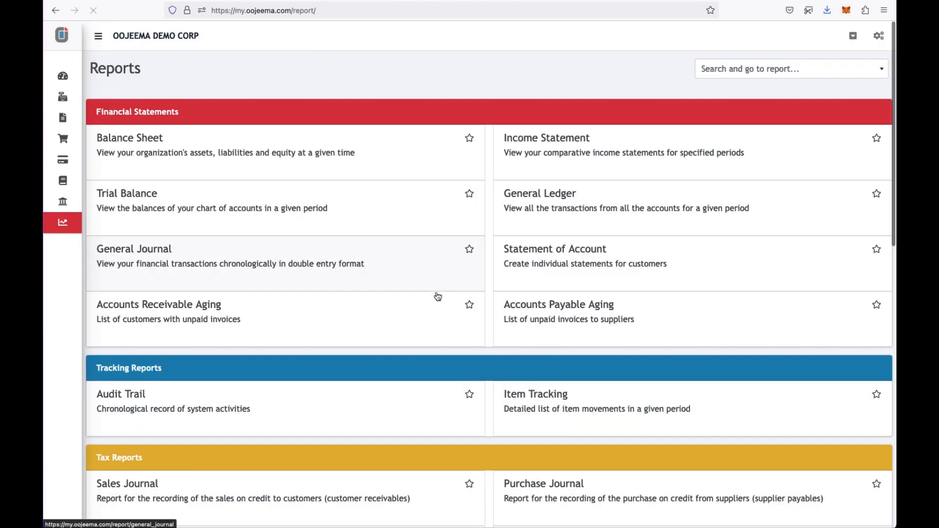
# - Run Item Tracking for February 2023, showing W-001 Widget with 100 purchased and 100 sold
pyautogui.click(540, 407)
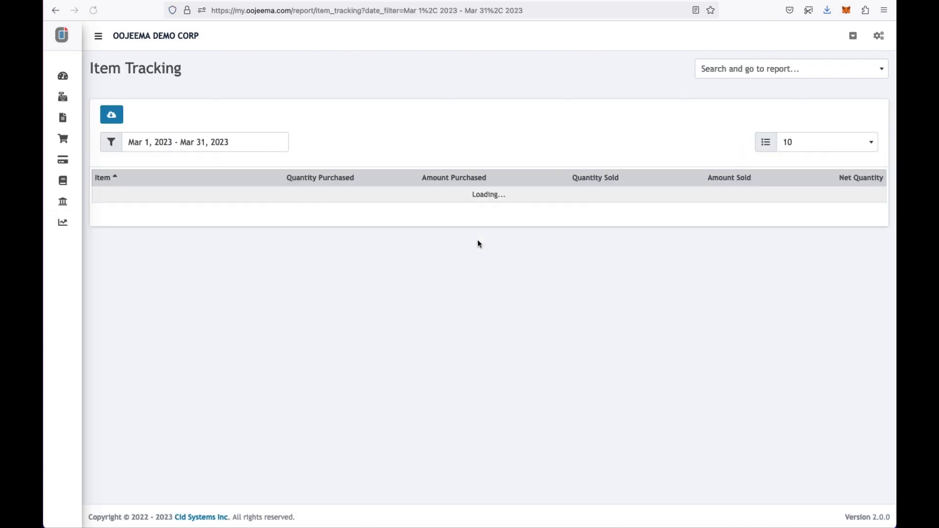
pyautogui.click(238, 145)
pyautogui.click(184, 186)
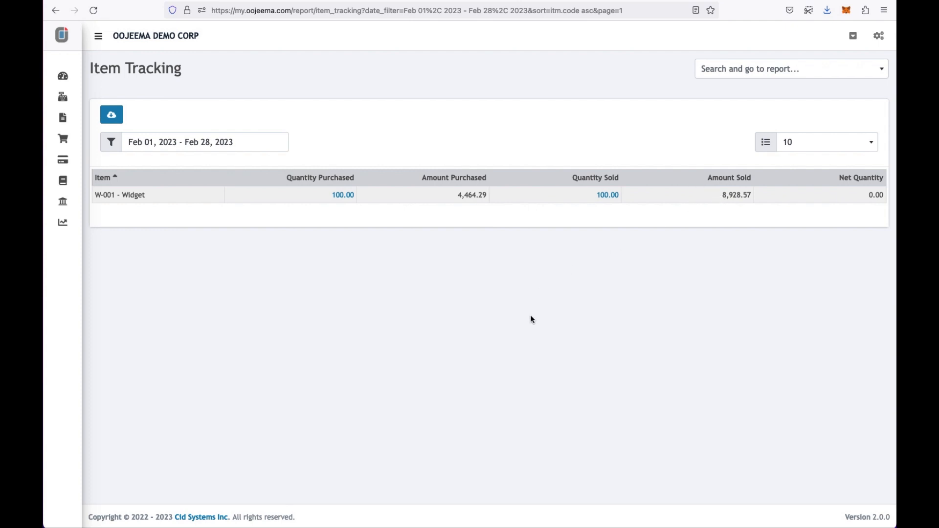
pyautogui.click(60, 224)
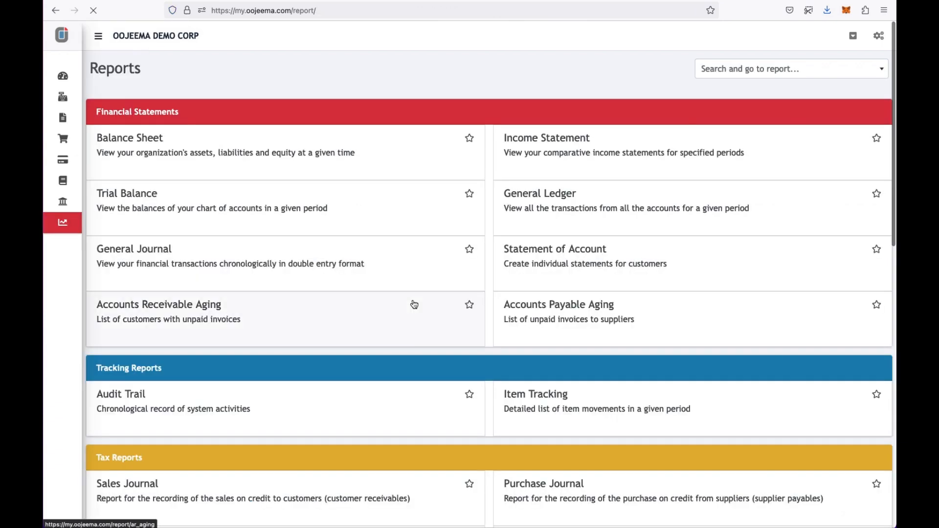
# - Filter the Sales Journal to February 2023, listing paid sales of 5,000.00 and 9,000.00
pyautogui.scroll(-4, 412, 304)
pyautogui.scroll(-4, 413, 304)
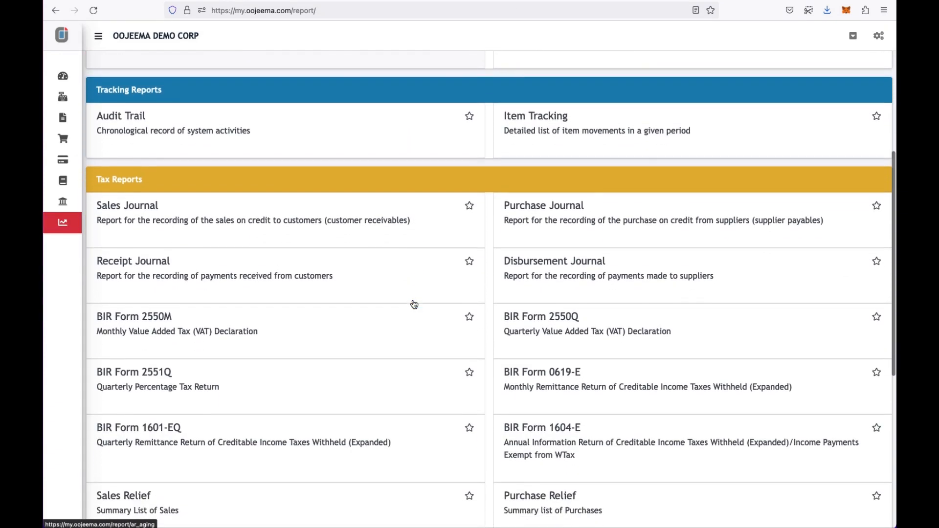
pyautogui.scroll(-1, 414, 304)
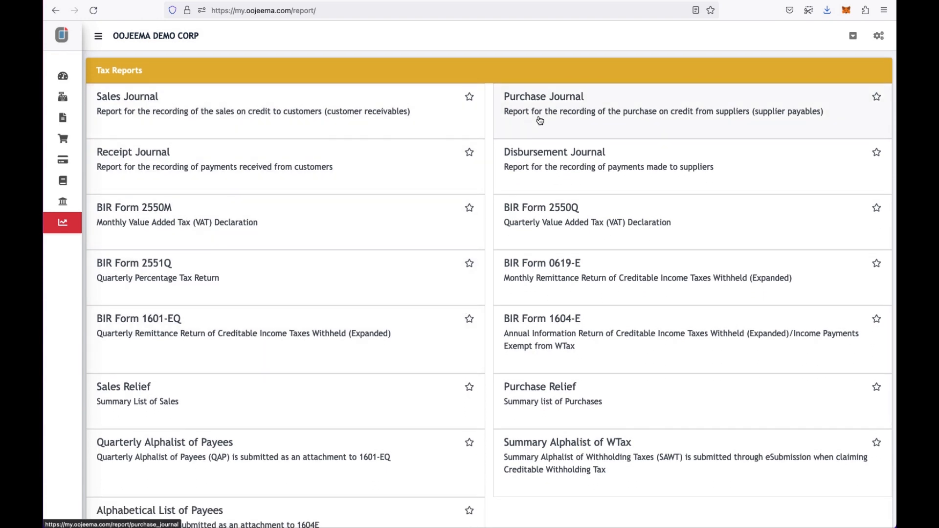
pyautogui.click(425, 123)
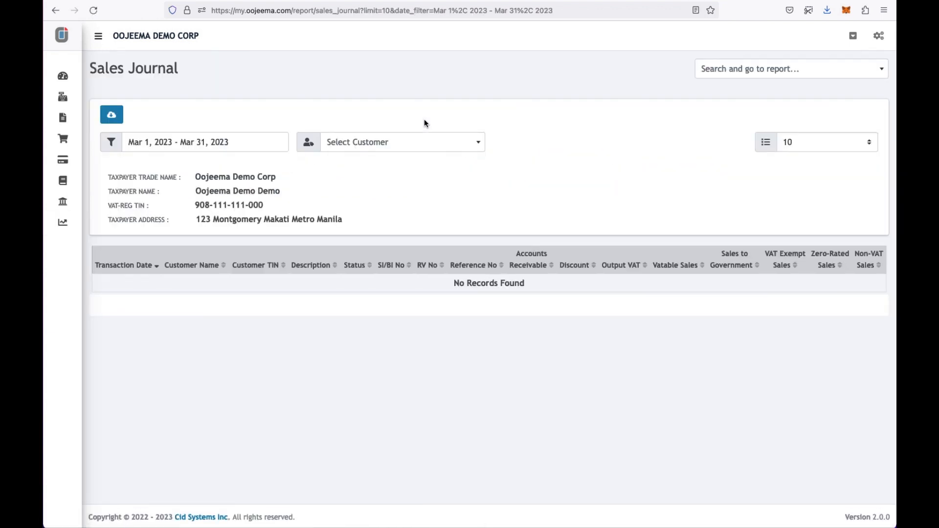
pyautogui.click(265, 141)
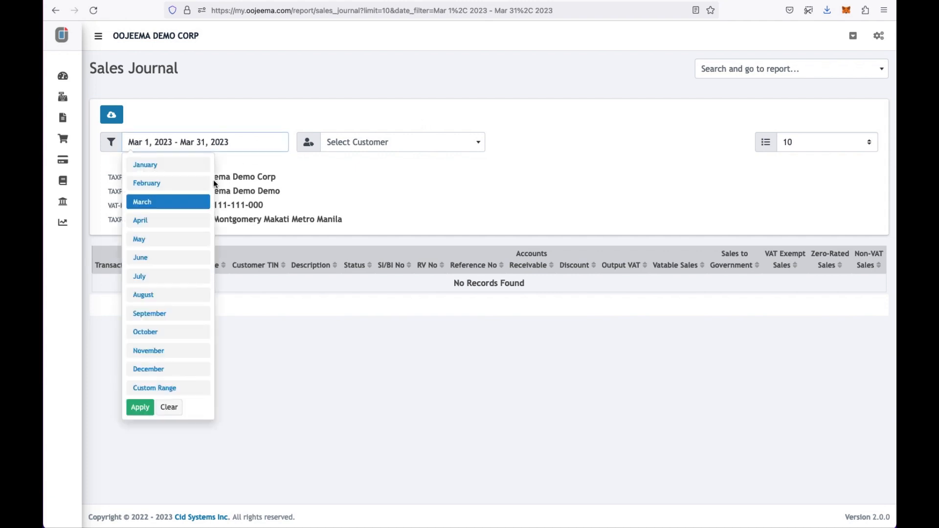
pyautogui.click(203, 183)
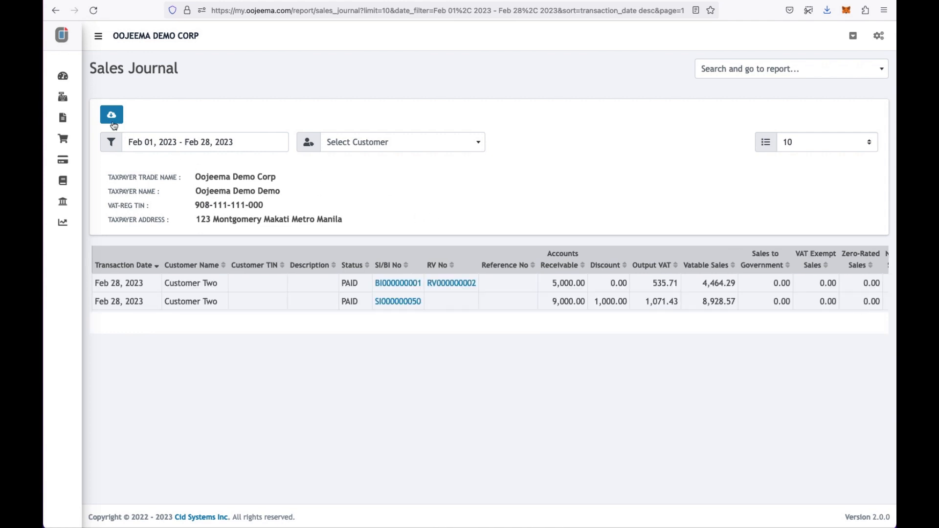
pyautogui.click(69, 228)
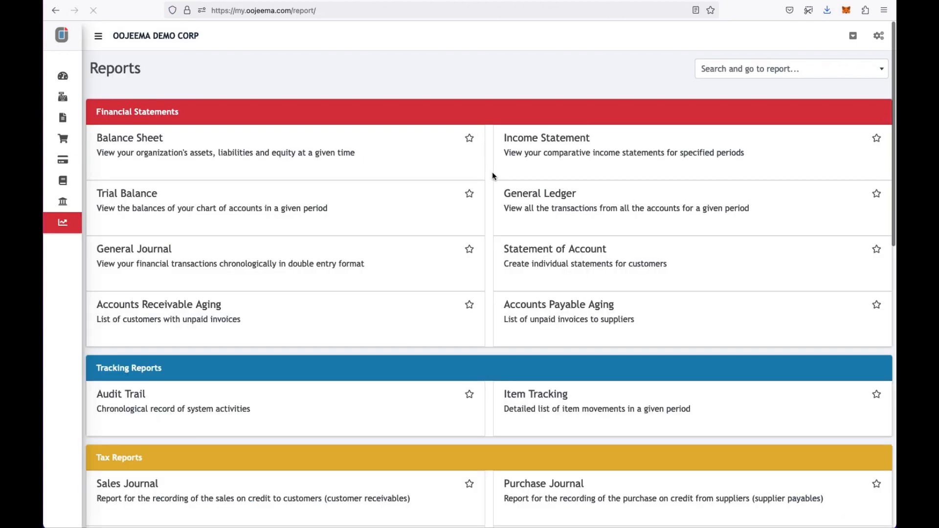
# - Open the BIR Form 2550Q quarterly VAT return for Q1 2023
pyautogui.scroll(-3, 516, 295)
pyautogui.scroll(-5, 516, 295)
pyautogui.scroll(-1, 515, 295)
pyautogui.scroll(-1, 515, 295)
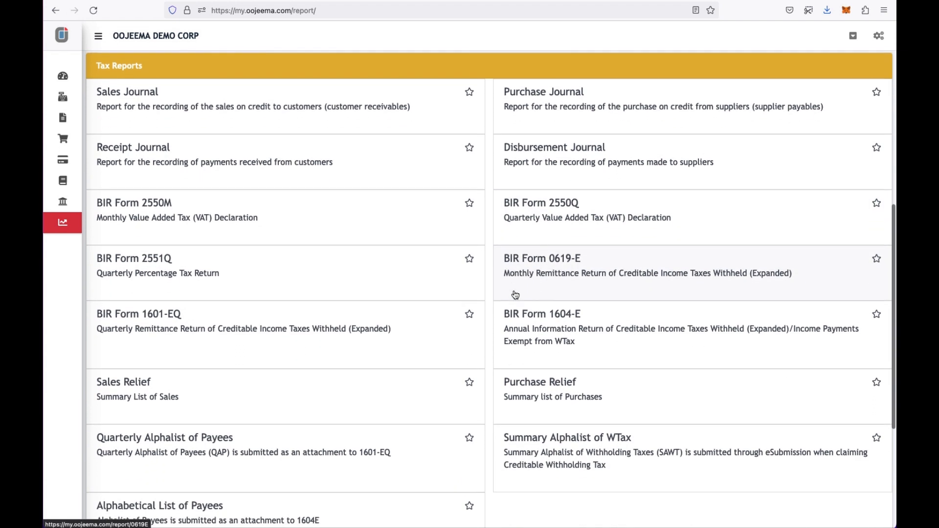
pyautogui.click(593, 212)
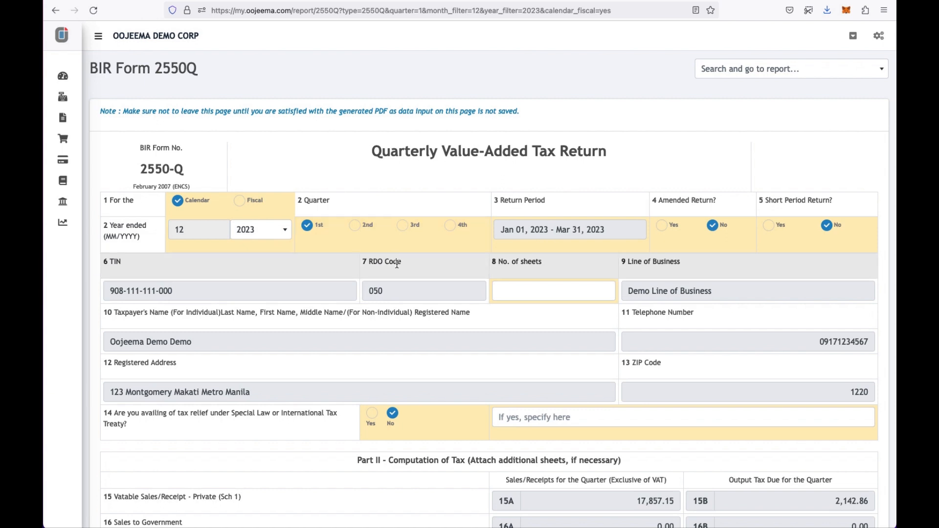
# - Scroll through the return down to the 1,125.00 net VAT payable
pyautogui.scroll(-4, 397, 263)
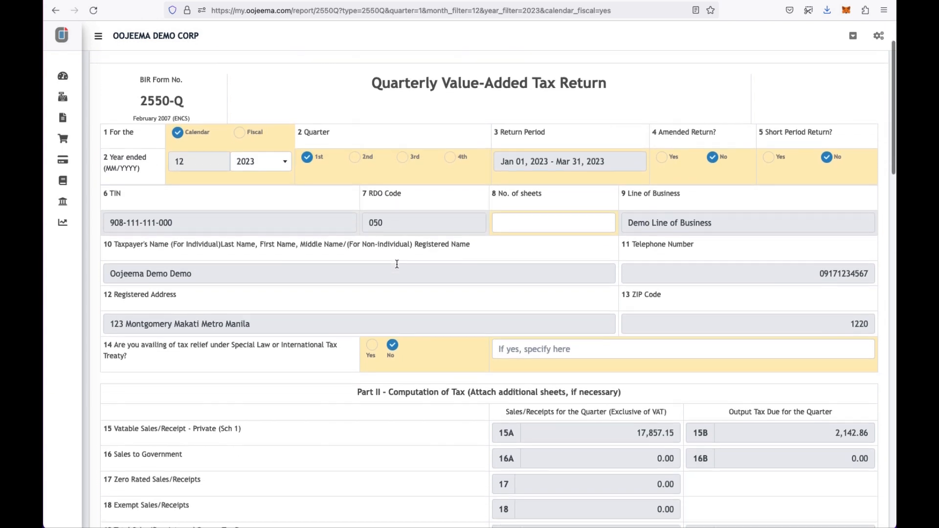
pyautogui.scroll(-1, 397, 264)
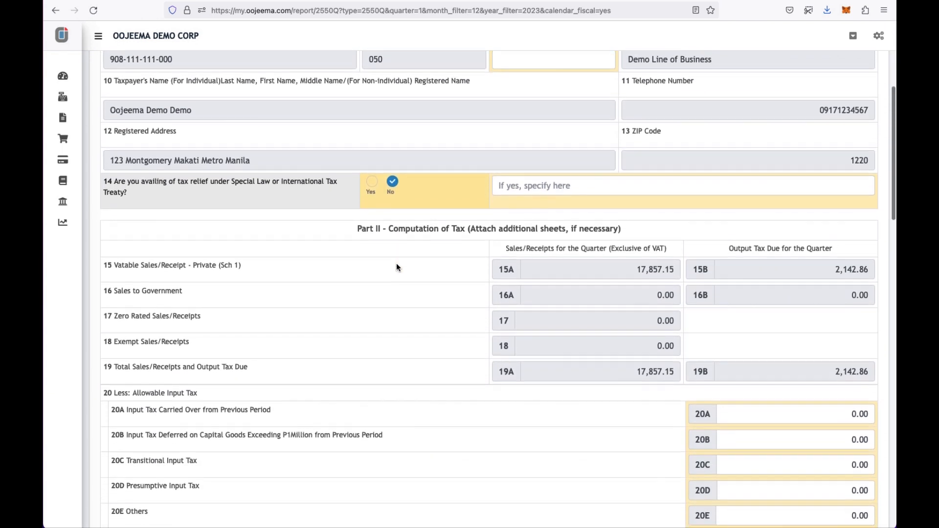
pyautogui.scroll(-1, 397, 265)
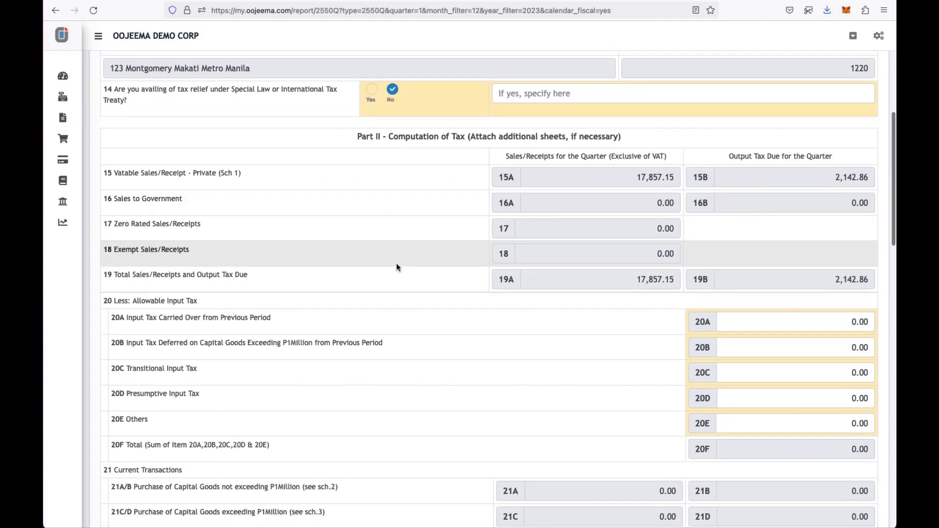
pyautogui.scroll(-2, 396, 267)
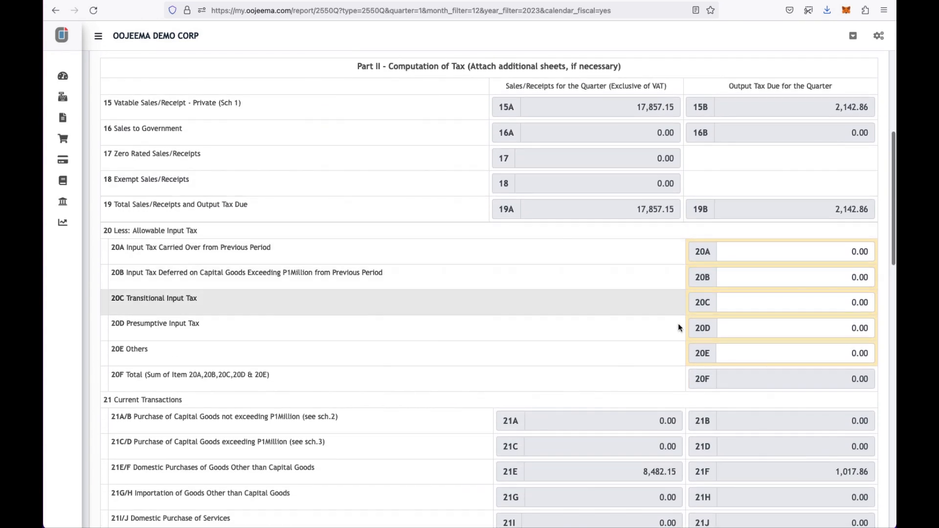
pyautogui.scroll(-4, 662, 345)
pyautogui.scroll(-4, 659, 342)
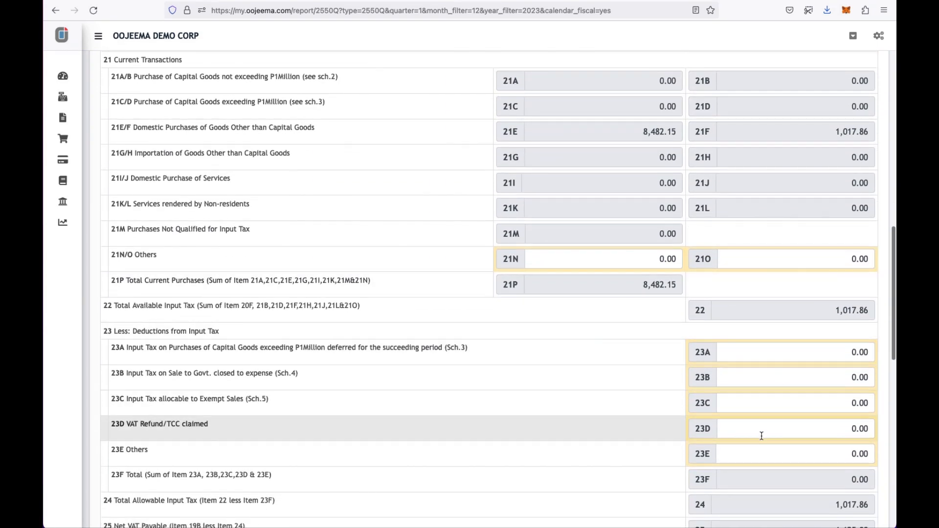
pyautogui.scroll(-6, 761, 435)
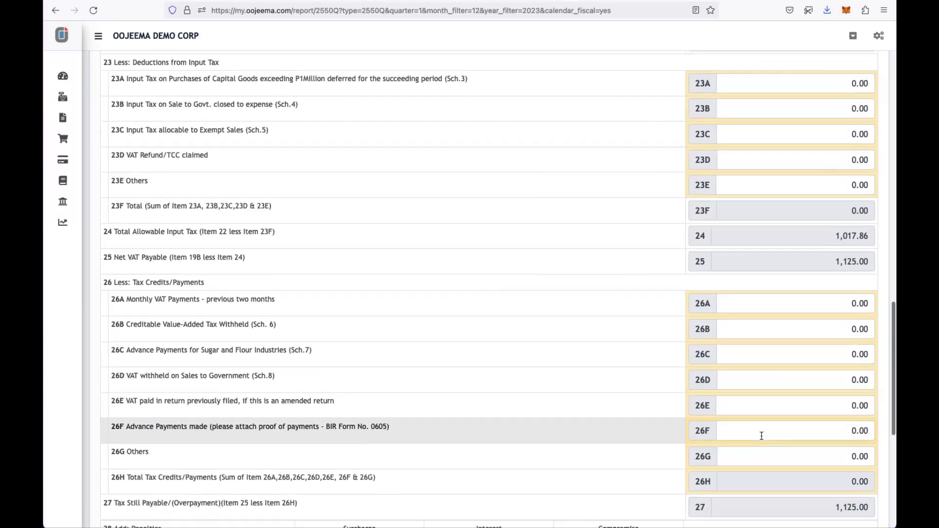
pyautogui.scroll(-7, 762, 436)
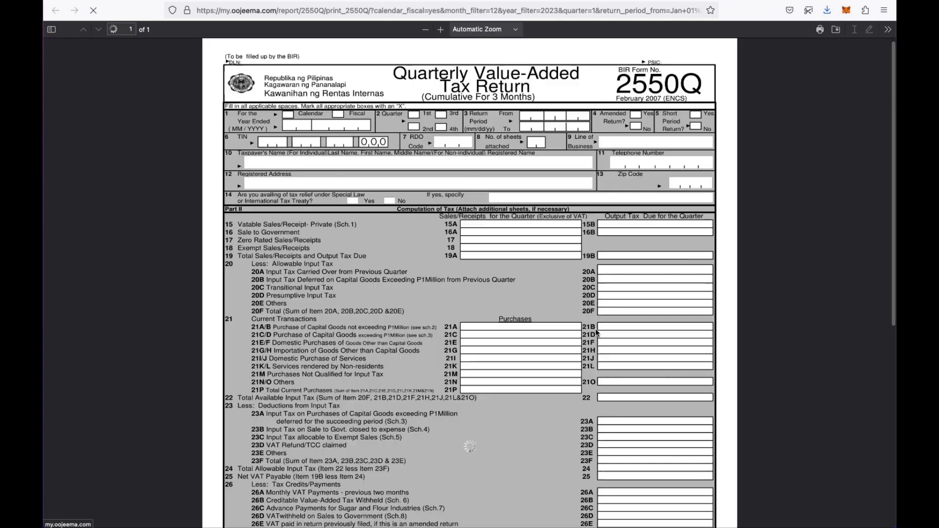
# - Review the generated 2550Q PDF, showing 1,125.00 total amount payable, and return to the form
pyautogui.scroll(-3, 511, 339)
pyautogui.scroll(-6, 511, 339)
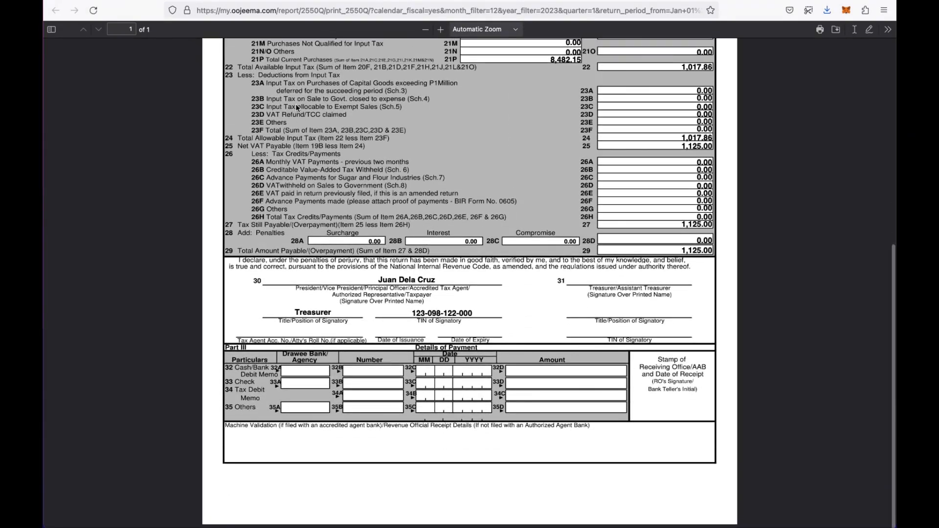
pyautogui.click(184, 1)
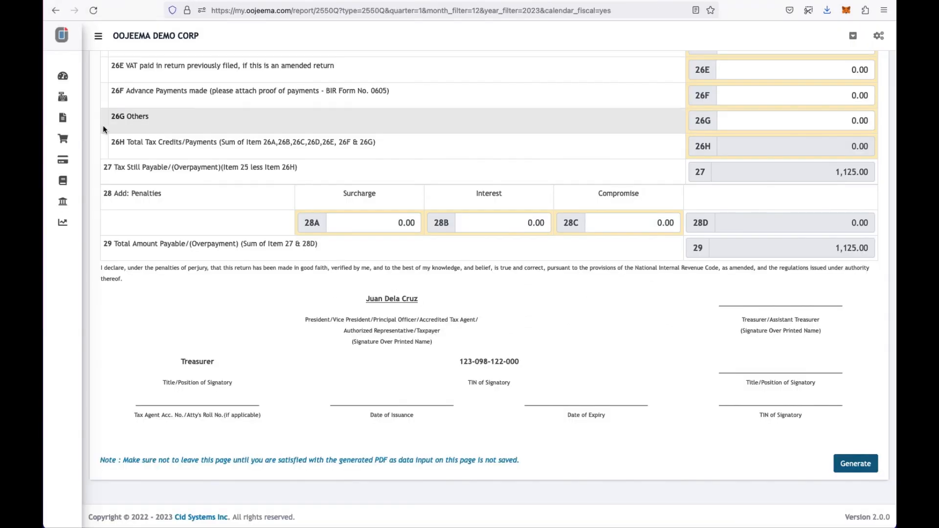
# - Go back to the Reports list and scroll down to the Tax Reports section
pyautogui.click(68, 223)
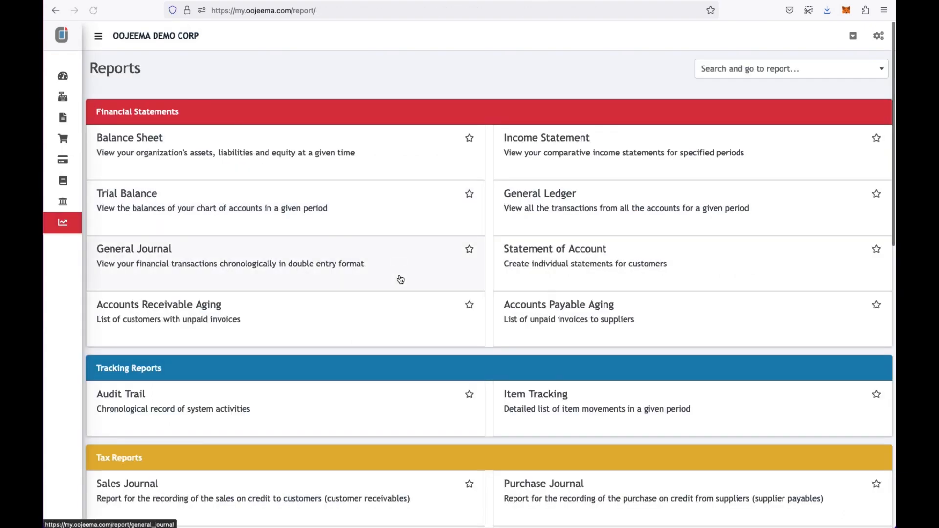
pyautogui.scroll(-5, 398, 279)
pyautogui.scroll(-4, 401, 278)
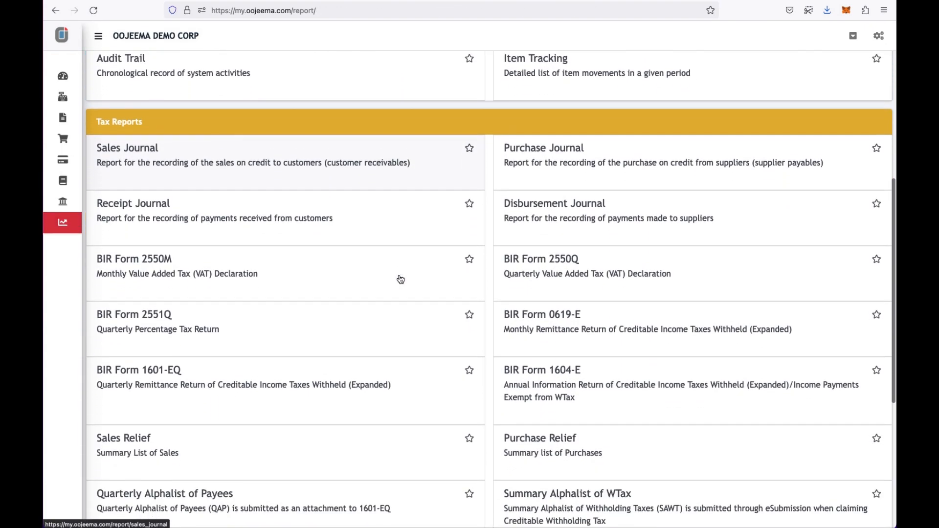
pyautogui.scroll(-1, 400, 278)
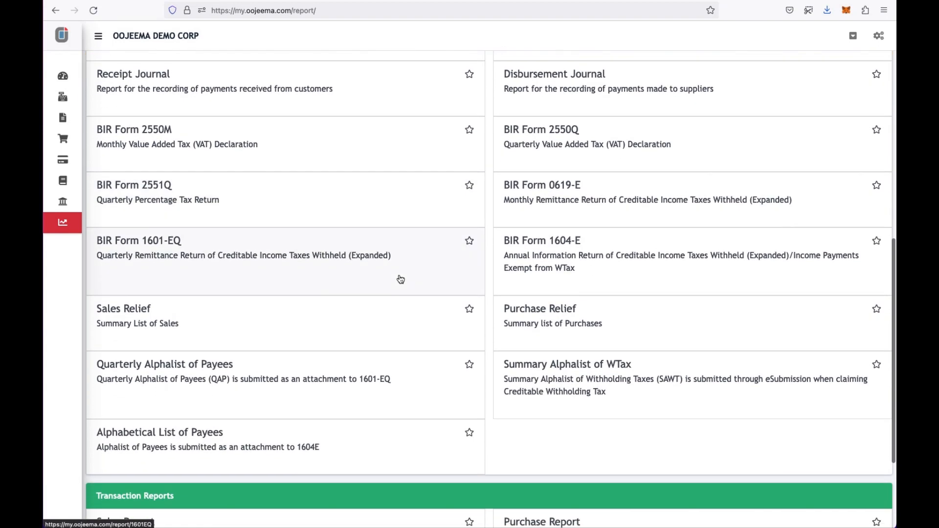
# - Open the Sales Relief report and set its period to February 2023
pyautogui.click(346, 315)
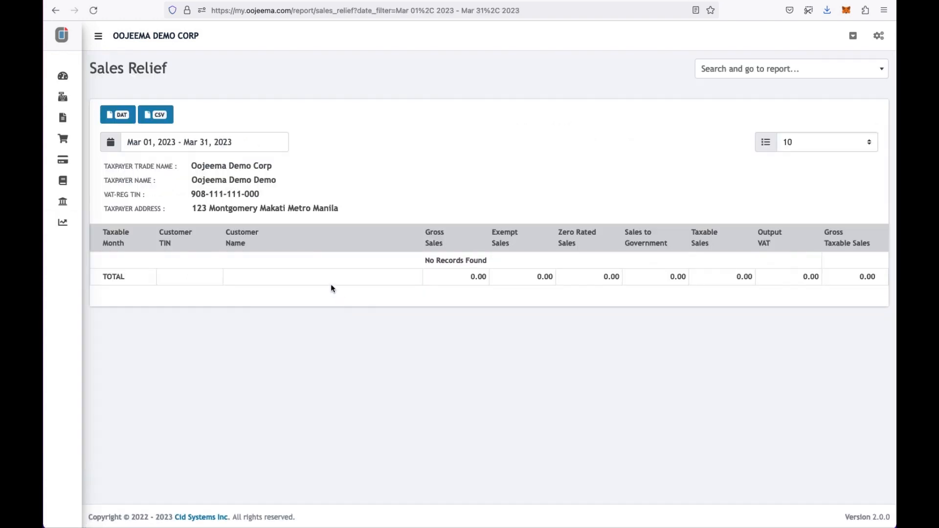
pyautogui.click(206, 142)
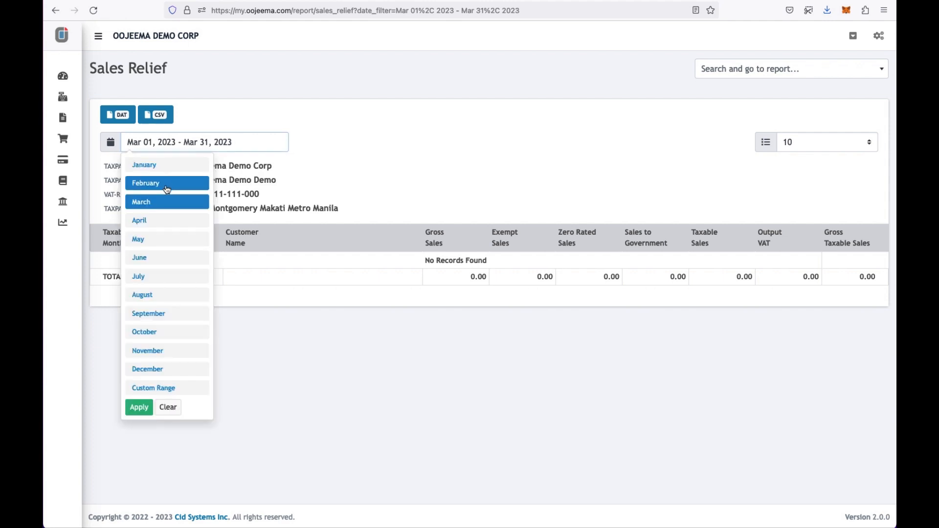
pyautogui.click(169, 182)
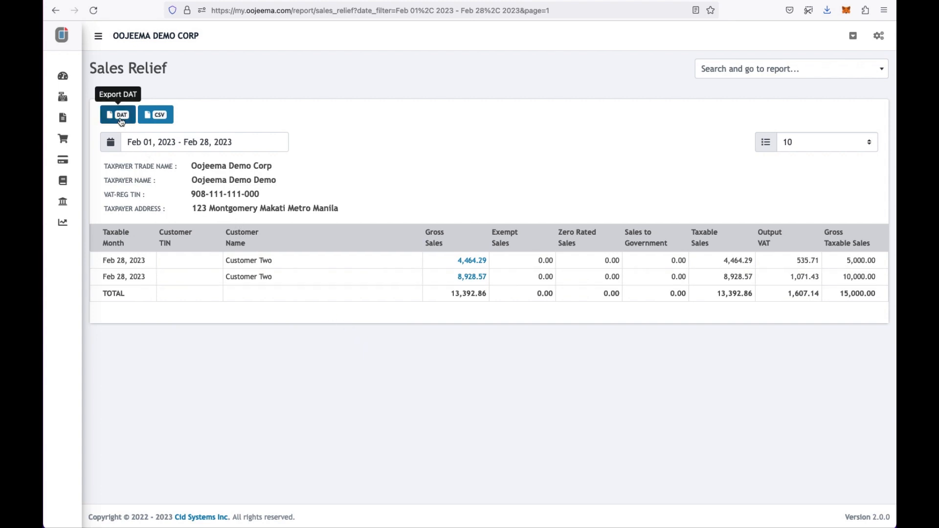
pyautogui.moveTo(65, 228)
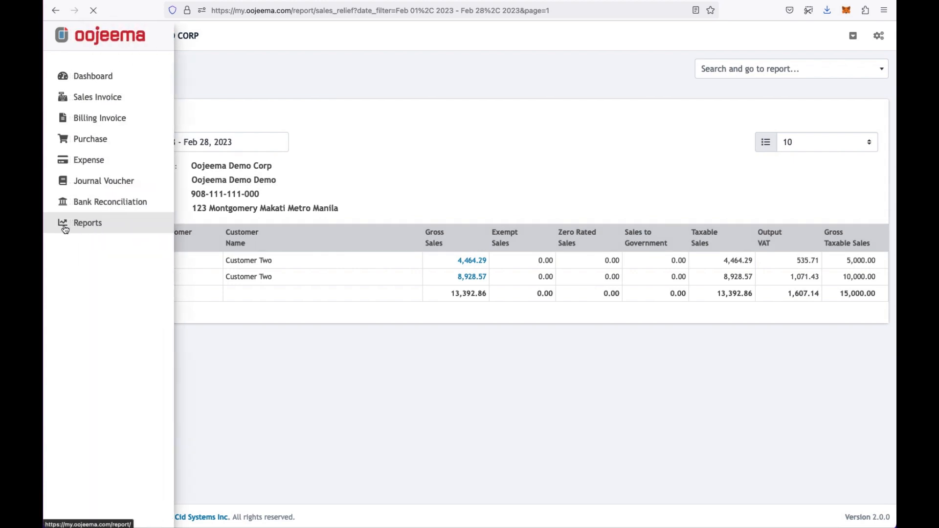
# - Scroll the Reports page down to the Tax Reports and Transaction Reports sections
pyautogui.scroll(-5, 273, 298)
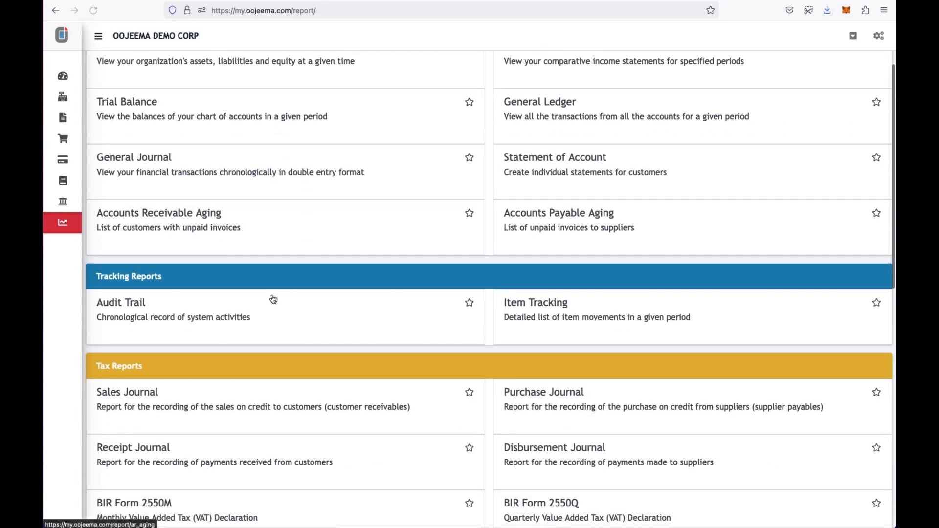
pyautogui.scroll(-5, 273, 299)
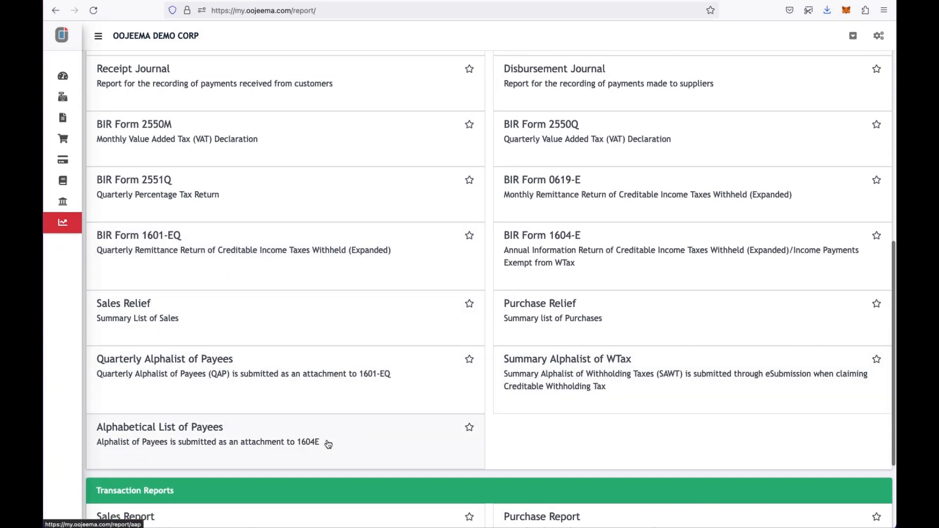
pyautogui.scroll(-3, 328, 444)
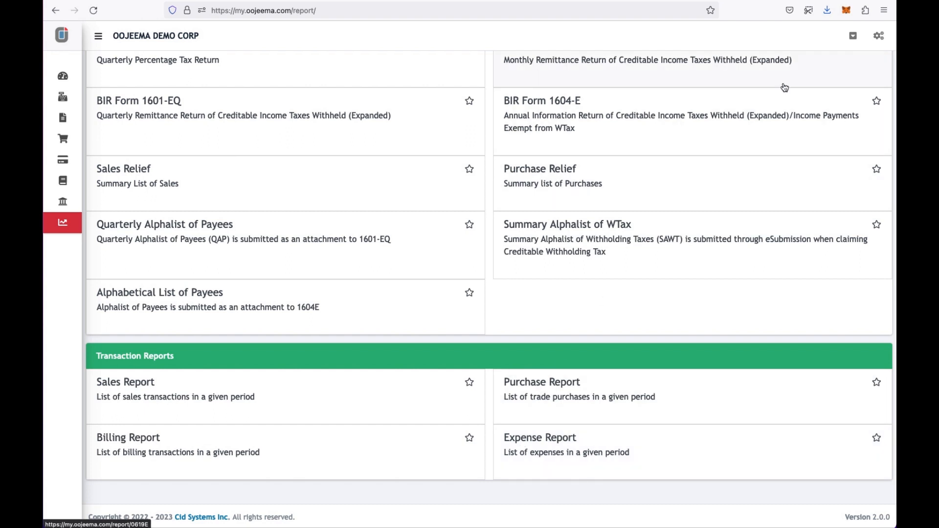
# - Open the User Group settings page listing the SYSTEM_ADMIN and ACCOUNTANT groups
pyautogui.click(879, 37)
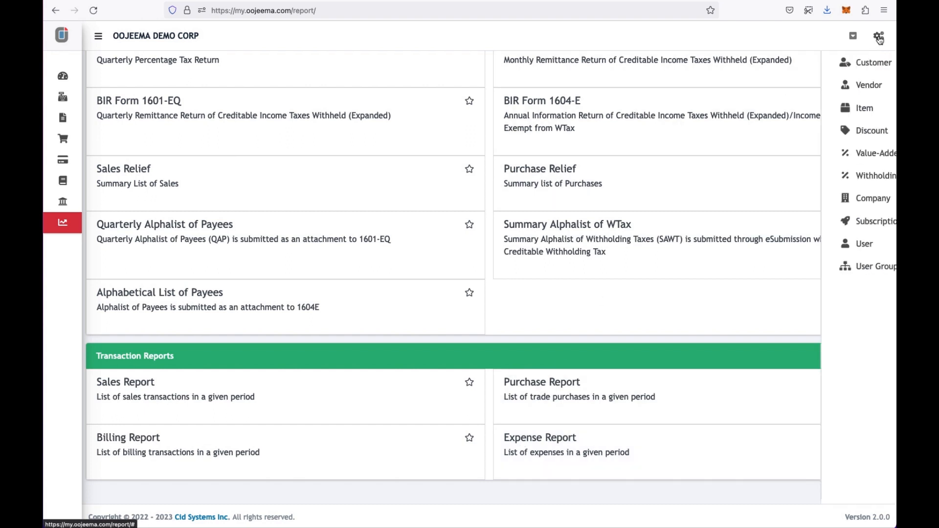
pyautogui.click(827, 268)
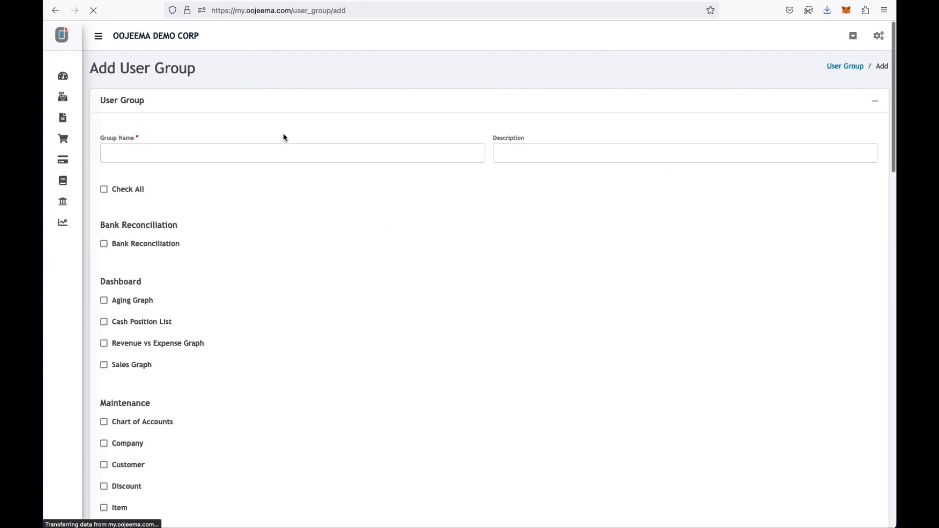
# - Name the new user group 'Sales Encoder' and enter its description
pyautogui.click(275, 150)
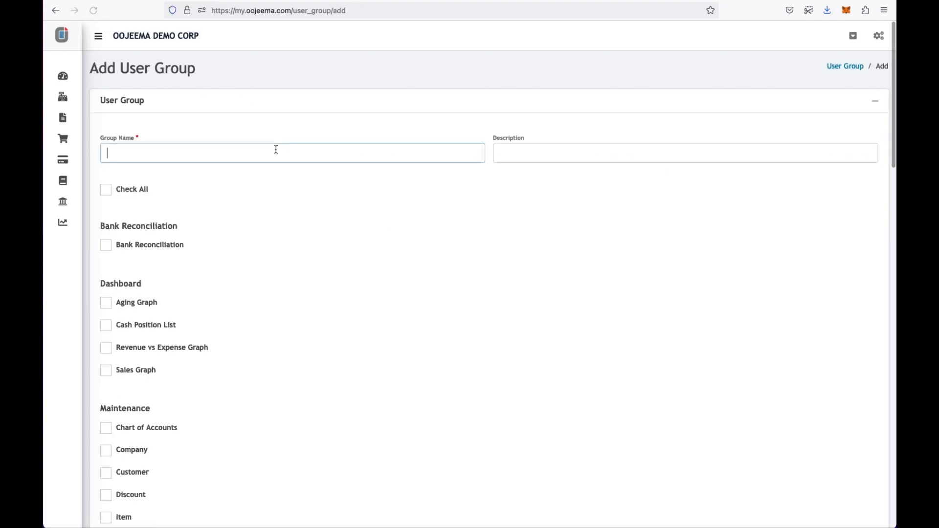
pyautogui.write('Sales Encoder')
pyautogui.click(570, 152)
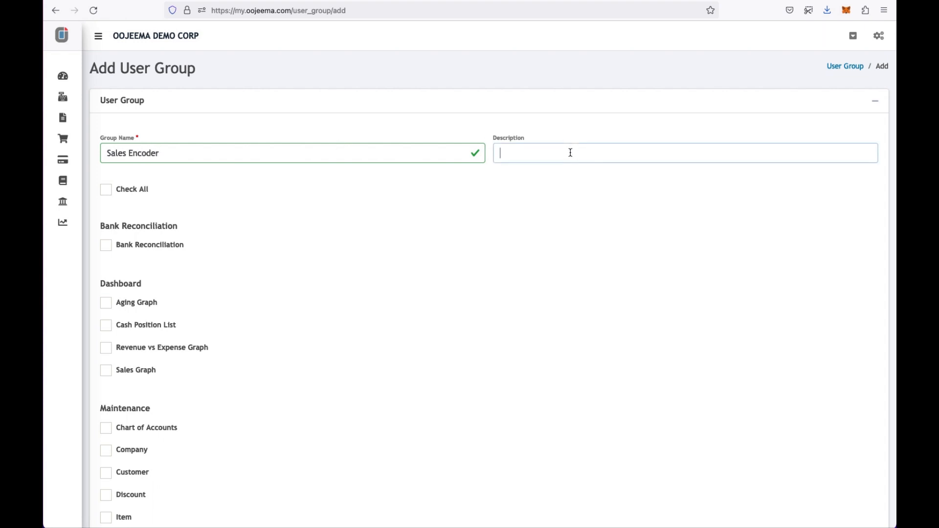
pyautogui.write('Sales Encoder Group')
# - Grant the group Profile, Customer and Item access
pyautogui.scroll(-3, 269, 258)
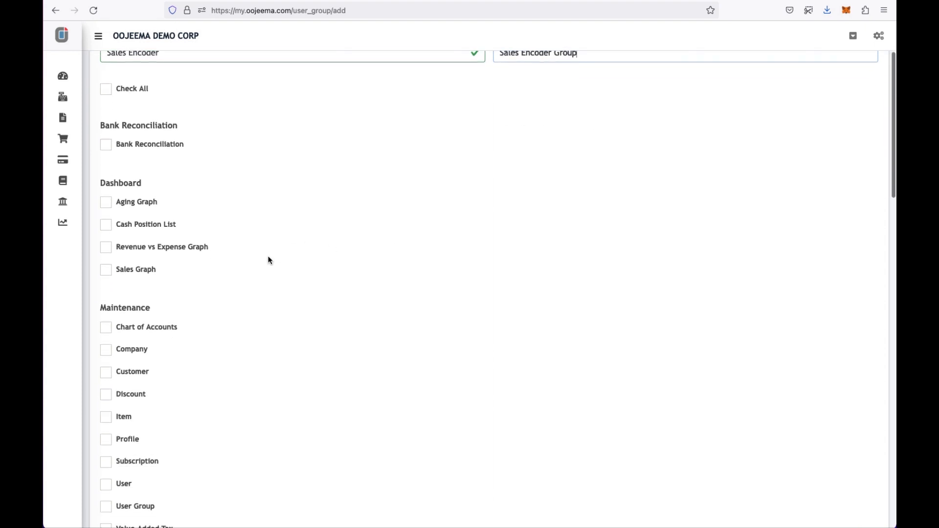
pyautogui.click(106, 432)
pyautogui.click(106, 365)
pyautogui.click(106, 410)
# - Add Sales Relief, Sales Report and Statement of Account access, then save the group
pyautogui.scroll(-10, 264, 380)
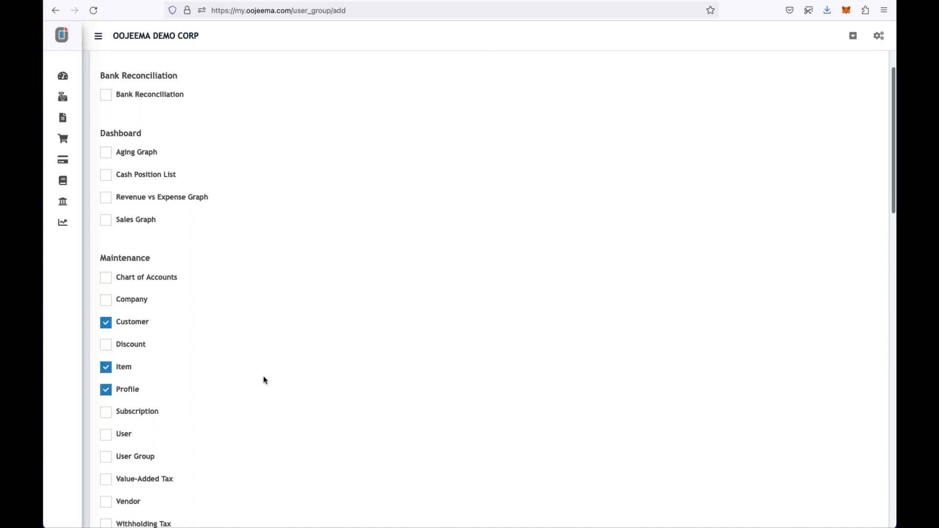
pyautogui.scroll(-8, 265, 380)
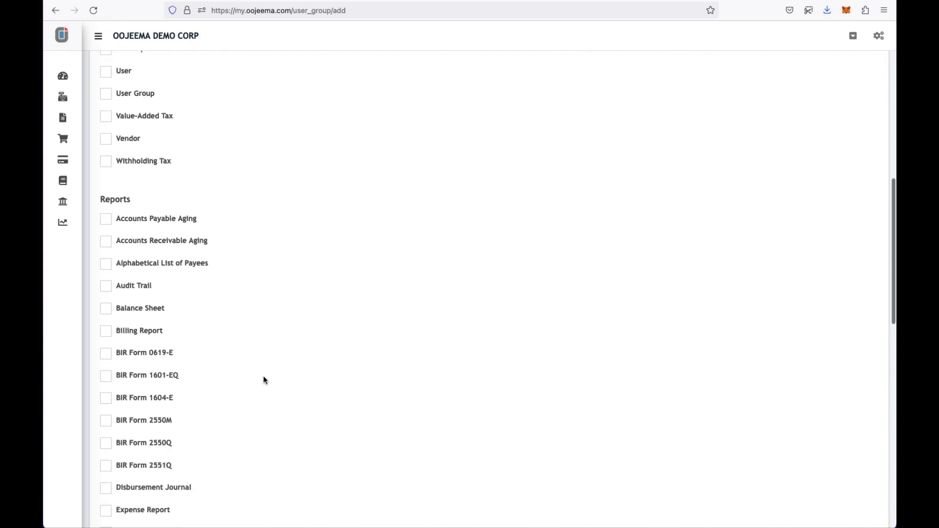
pyautogui.scroll(-2, 264, 380)
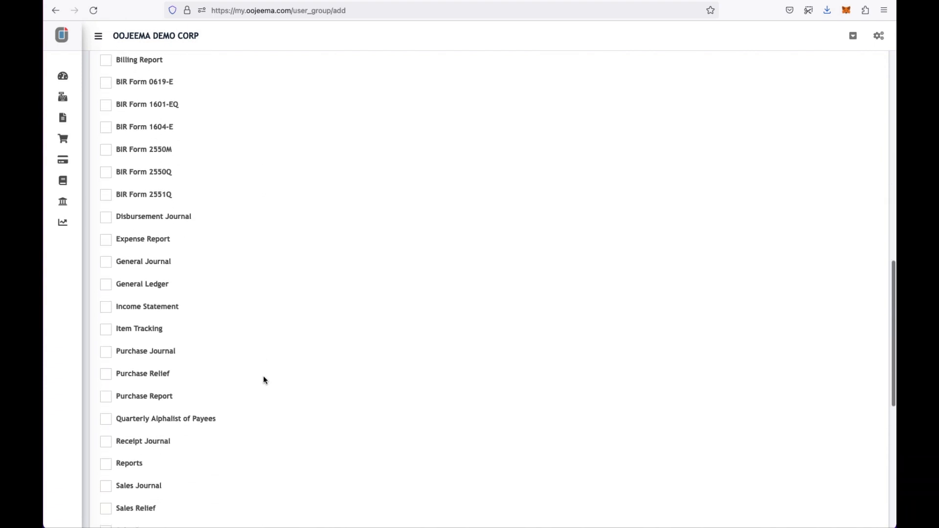
pyautogui.click(106, 448)
pyautogui.click(106, 470)
pyautogui.click(106, 516)
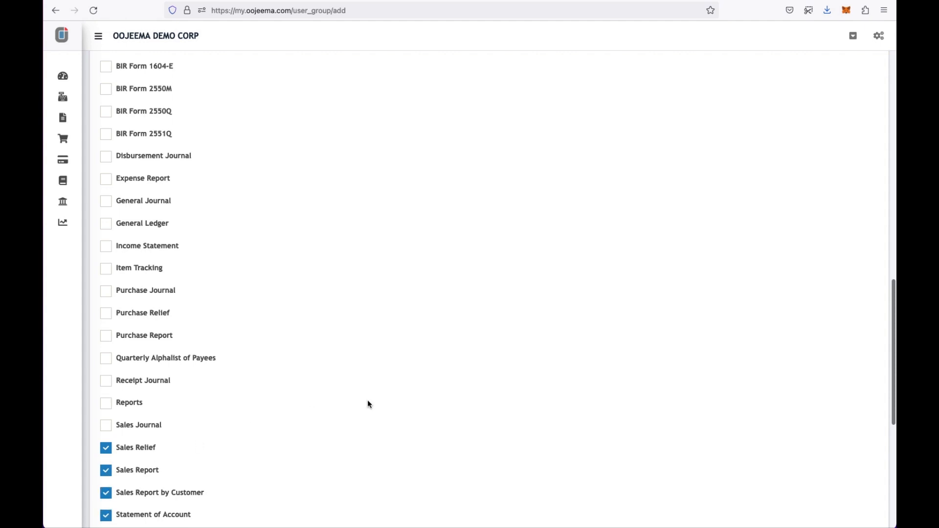
pyautogui.scroll(-9, 377, 402)
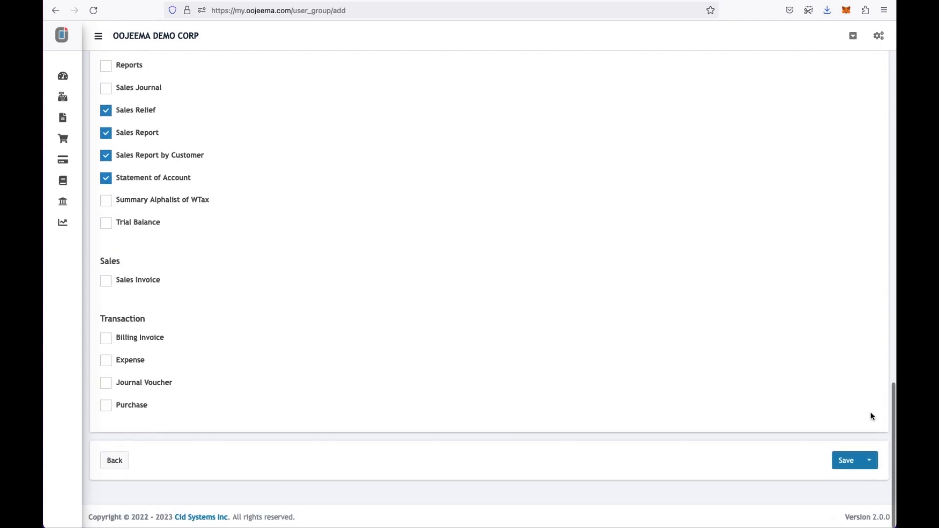
pyautogui.click(847, 456)
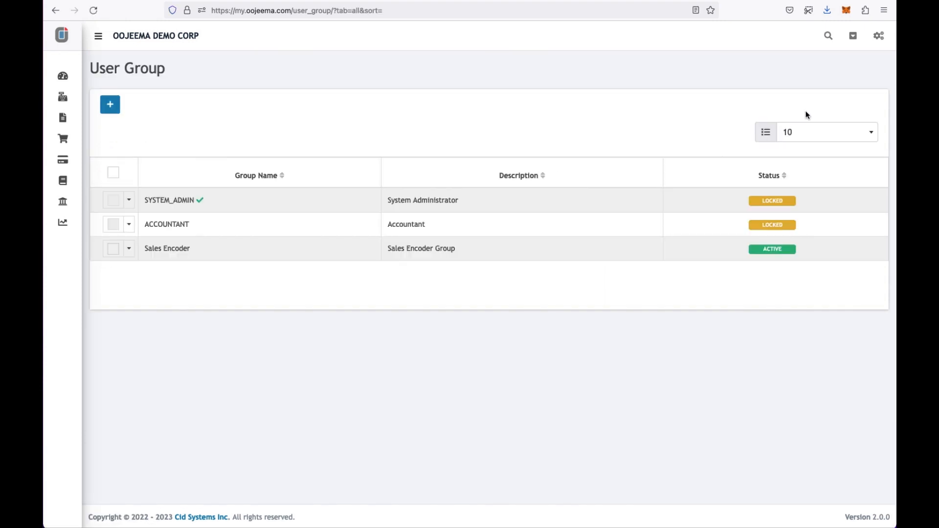
# - Go to the User settings page and start a new user invitation
pyautogui.click(879, 36)
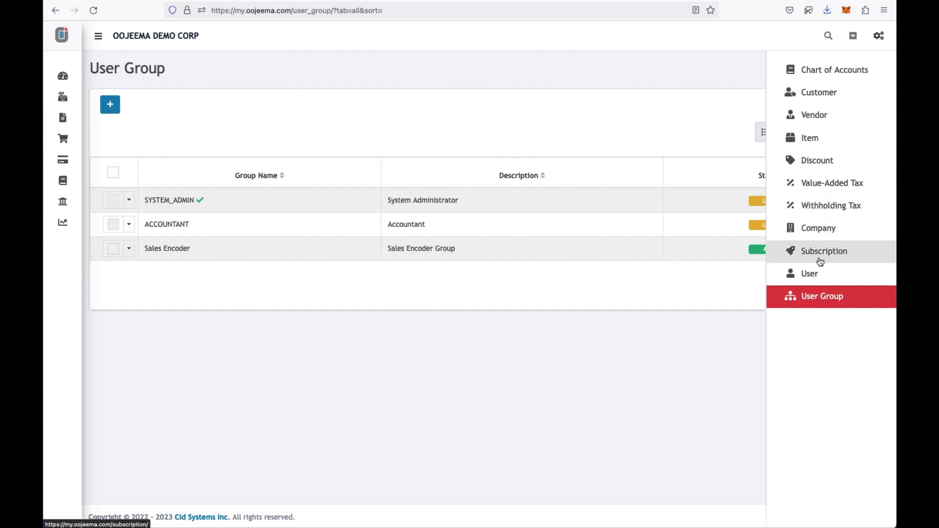
pyautogui.click(814, 274)
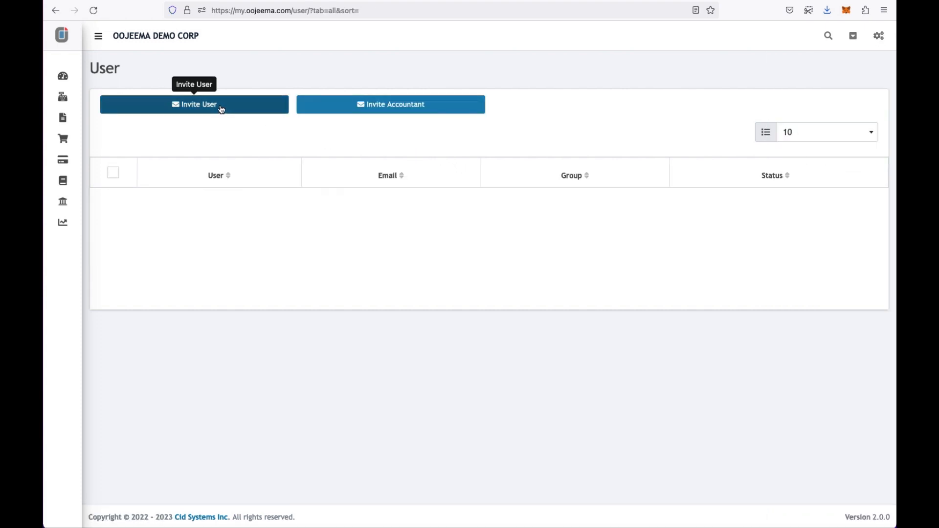
pyautogui.click(221, 105)
# - Fill in the invitee's e-mail address, first name and last name
pyautogui.click(247, 100)
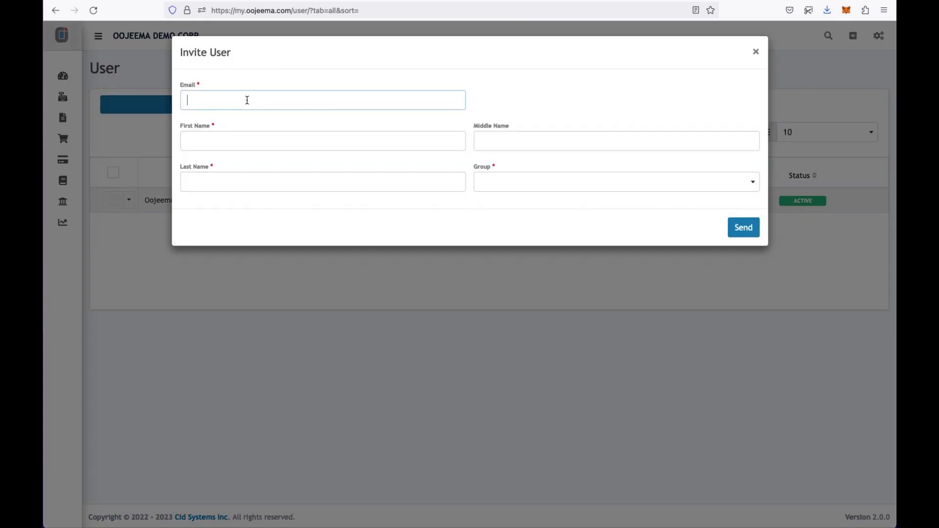
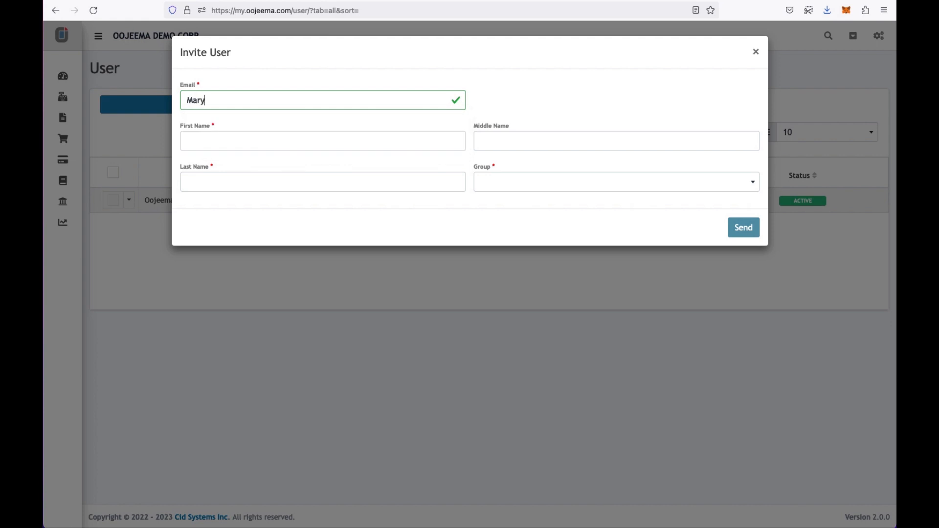
pyautogui.click(250, 130)
pyautogui.press('Tab')
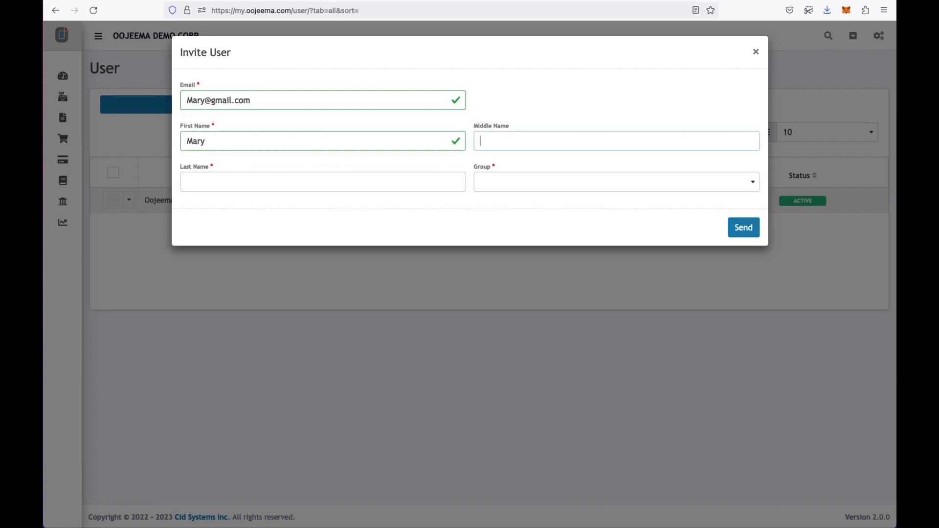
pyautogui.press('Tab')
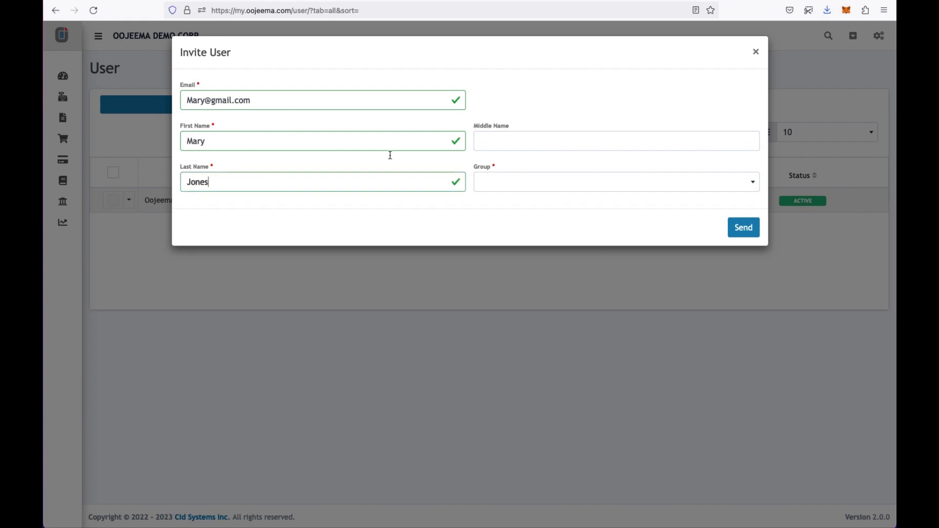
# - Assign the invitee to the Sales Encoder group, send the invitation and close the confirmation
pyautogui.click(576, 181)
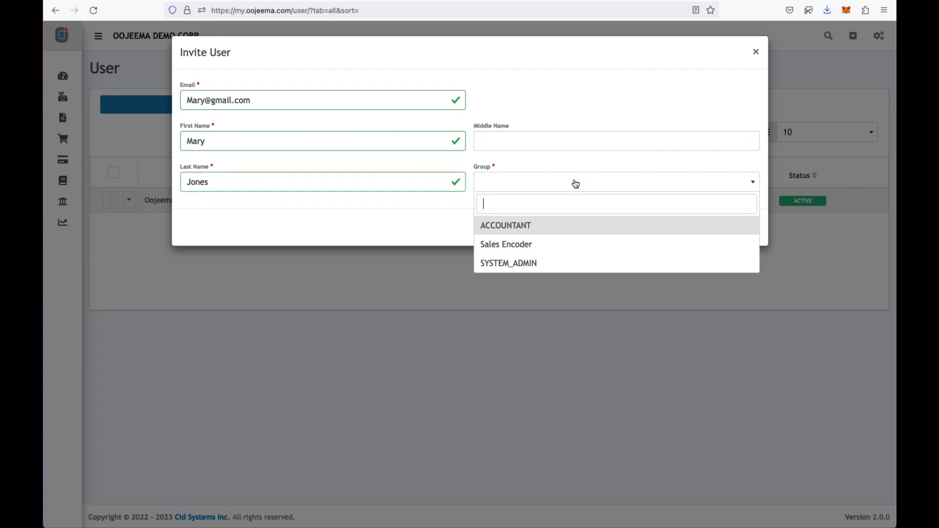
pyautogui.click(523, 244)
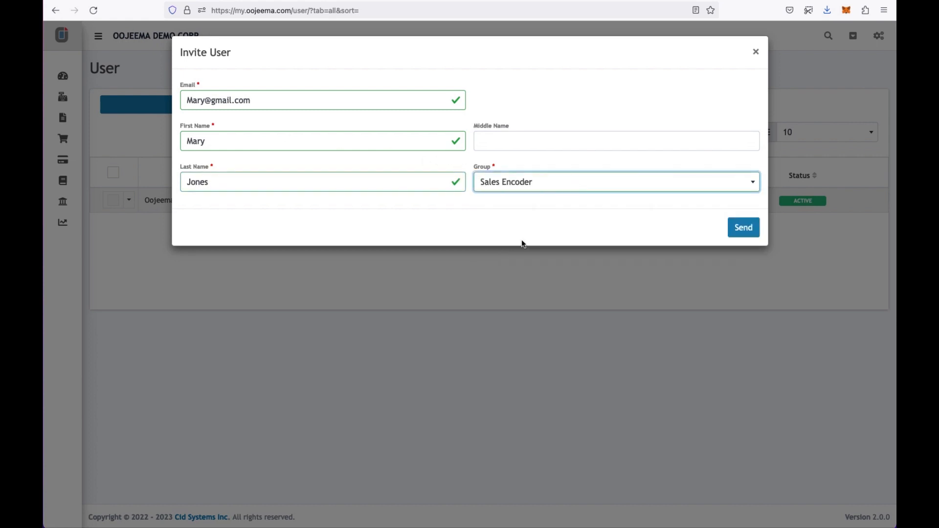
pyautogui.click(740, 227)
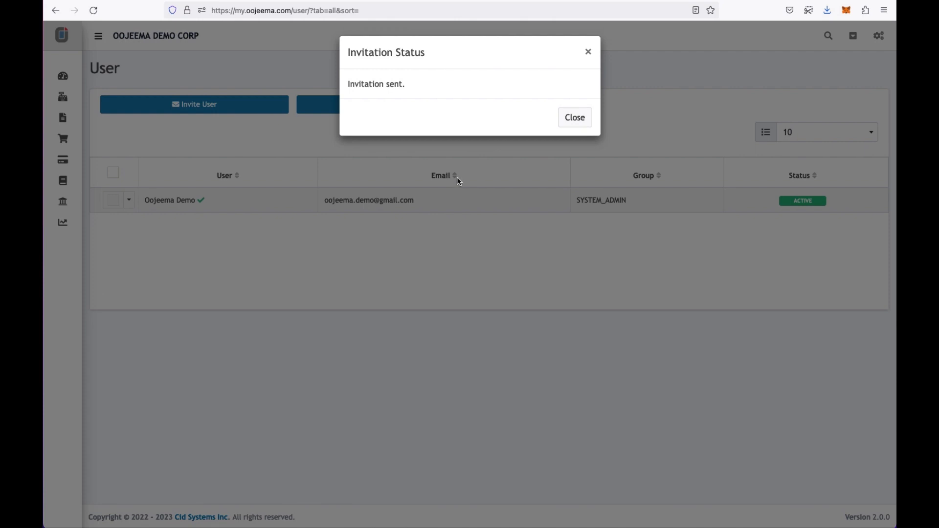
pyautogui.click(575, 117)
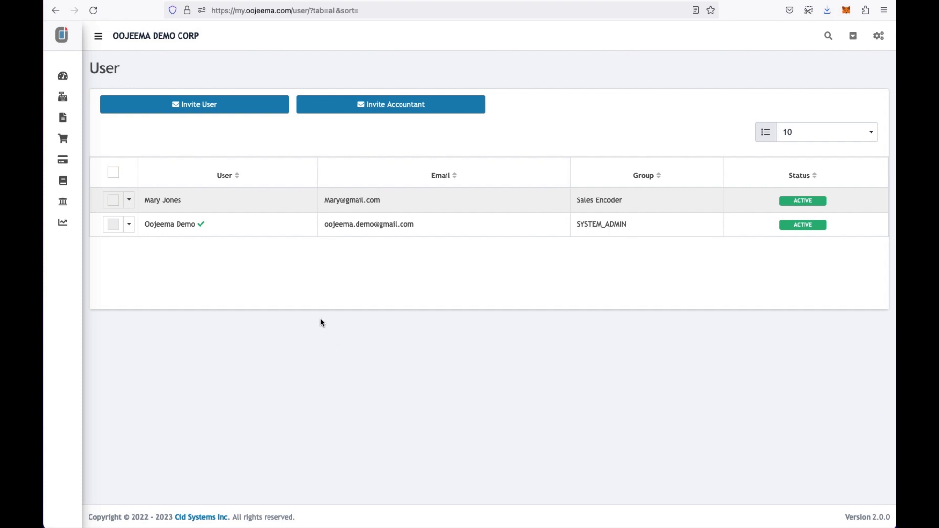
# - Open the profile page and expand the Change Password section
pyautogui.click(853, 37)
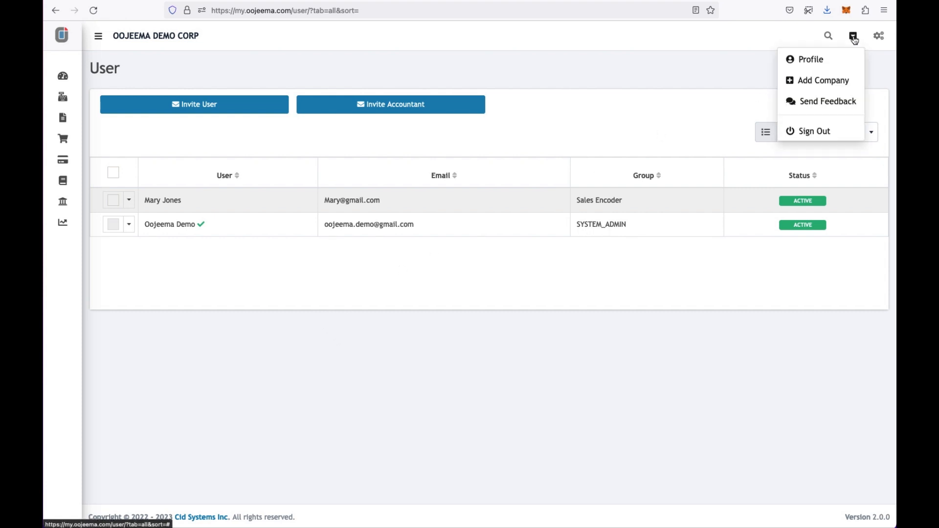
pyautogui.click(831, 58)
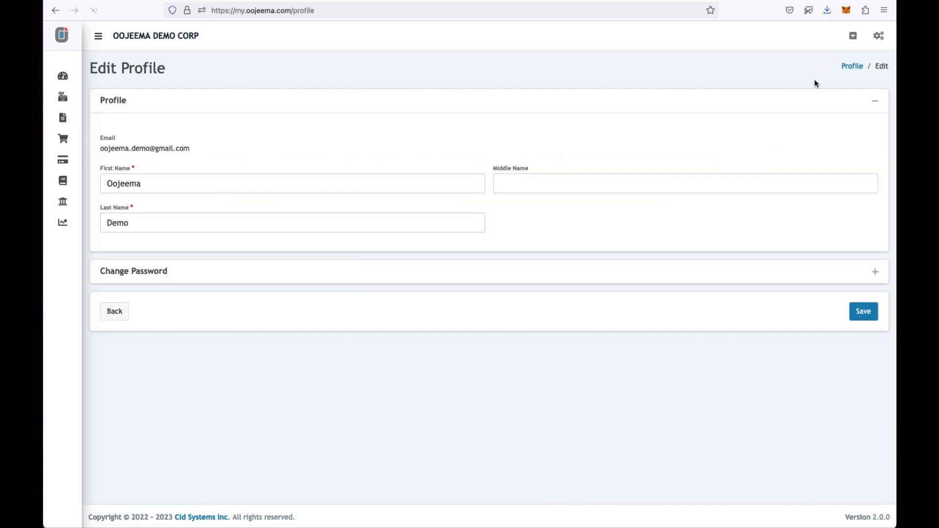
pyautogui.click(875, 272)
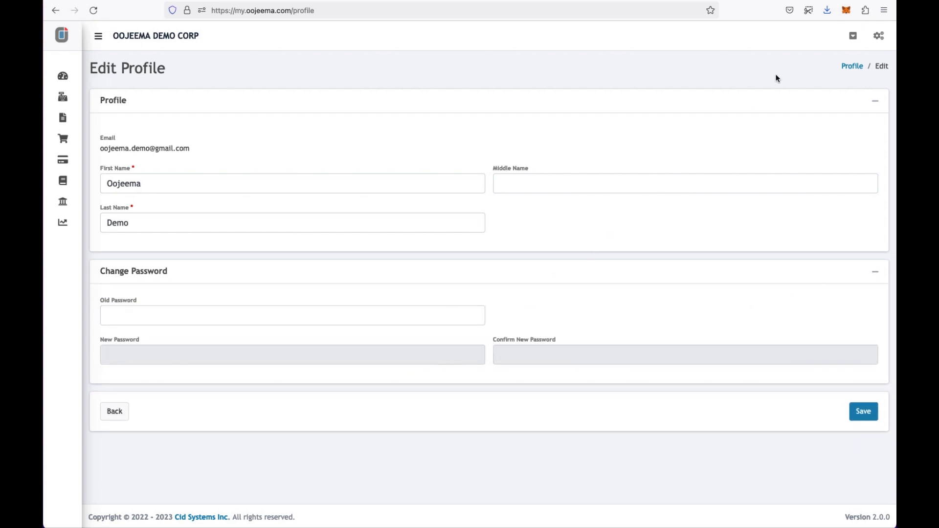
# - Open Send Feedback and begin the comment message with 'how to'
pyautogui.click(852, 38)
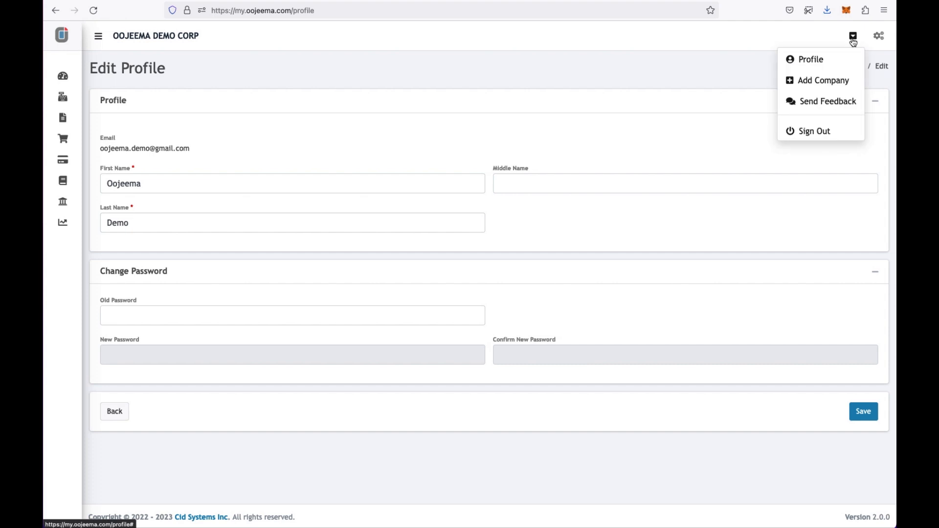
pyautogui.click(823, 100)
pyautogui.click(535, 119)
pyautogui.write('how to')
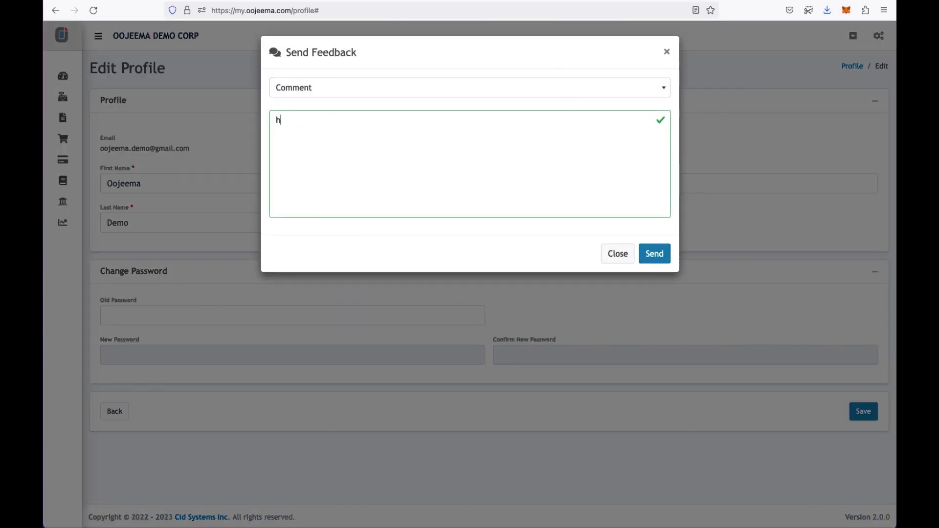